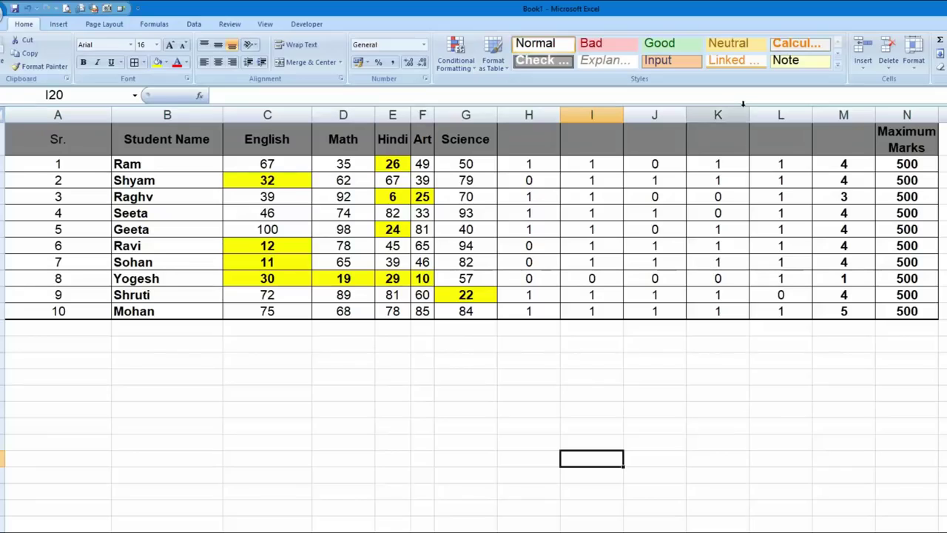
AutoFit the widths of columns H through M and columns A, B and C to their contents
{"action": "left_click_drag", "start_coordinate": [823, 115], "coordinate": [522, 112]}
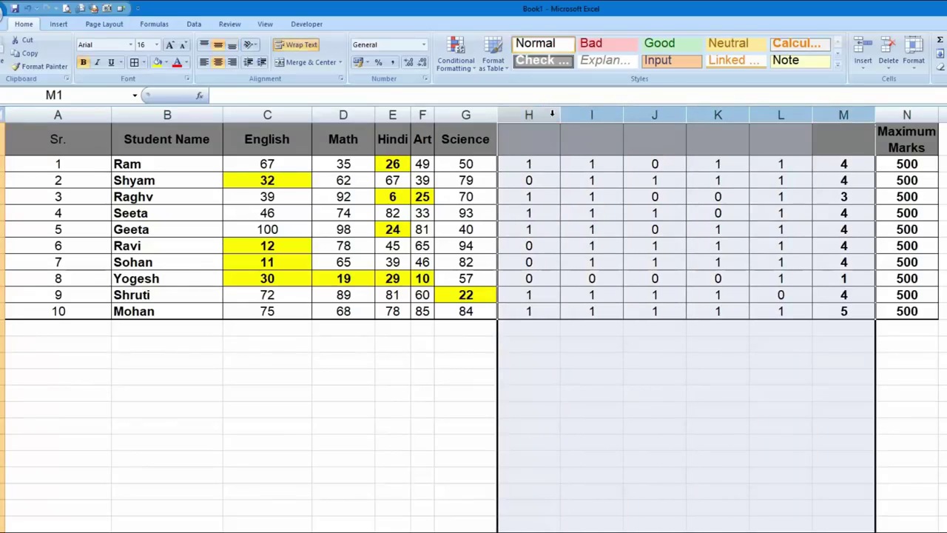
{"action": "double_click", "coordinate": [560, 115]}
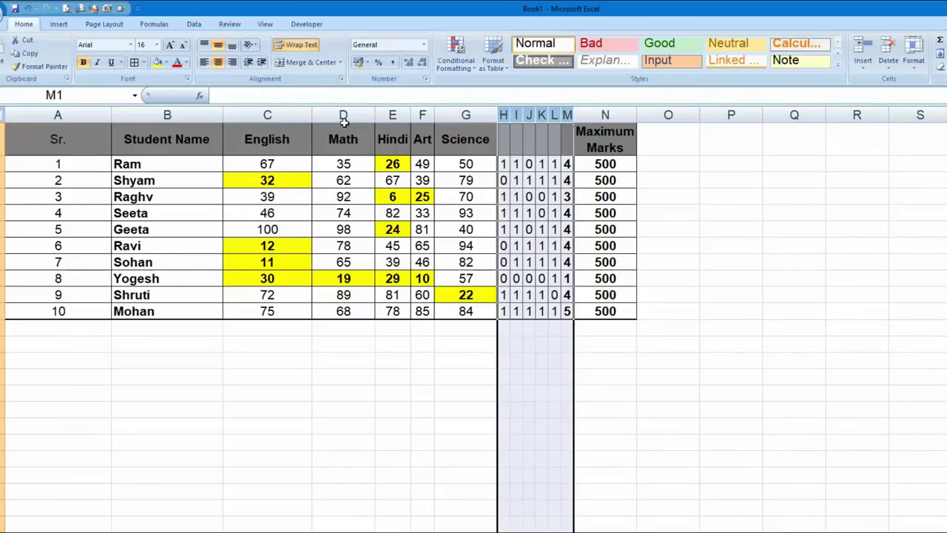
{"action": "double_click", "coordinate": [314, 119]}
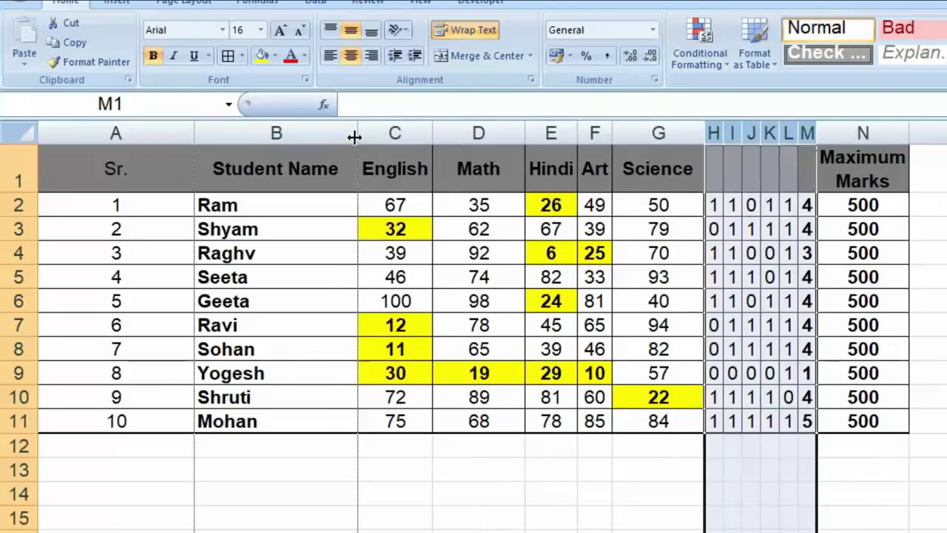
{"action": "double_click", "coordinate": [223, 117]}
{"action": "double_click", "coordinate": [193, 133]}
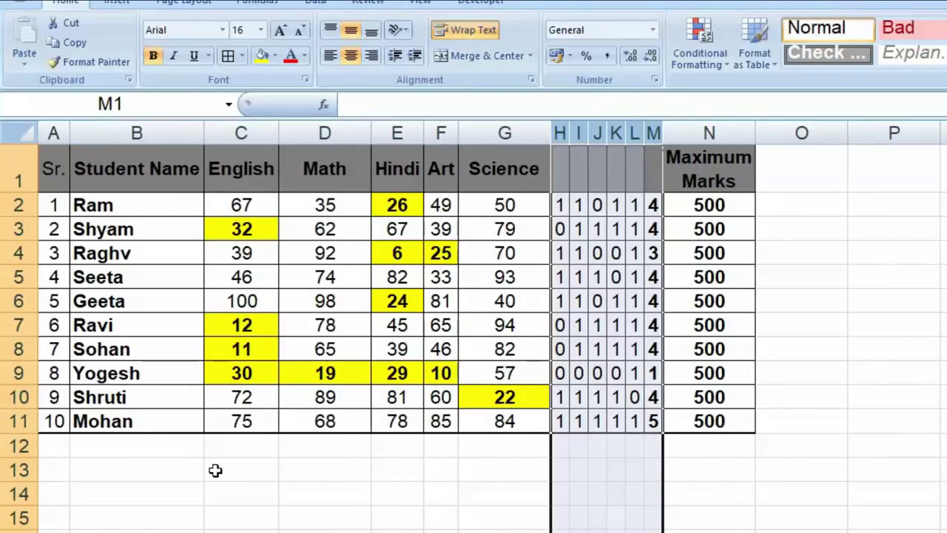
{"action": "left_click", "coordinate": [792, 393]}
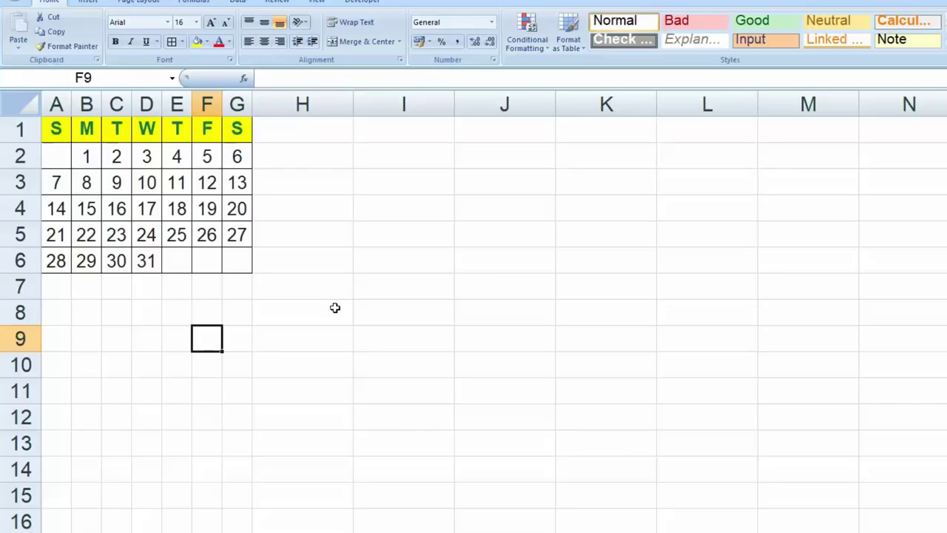
Copy the calendar range A1:G6 and paste it transposed starting at cell A8
{"action": "left_click_drag", "start_coordinate": [56, 128], "coordinate": [236, 262]}
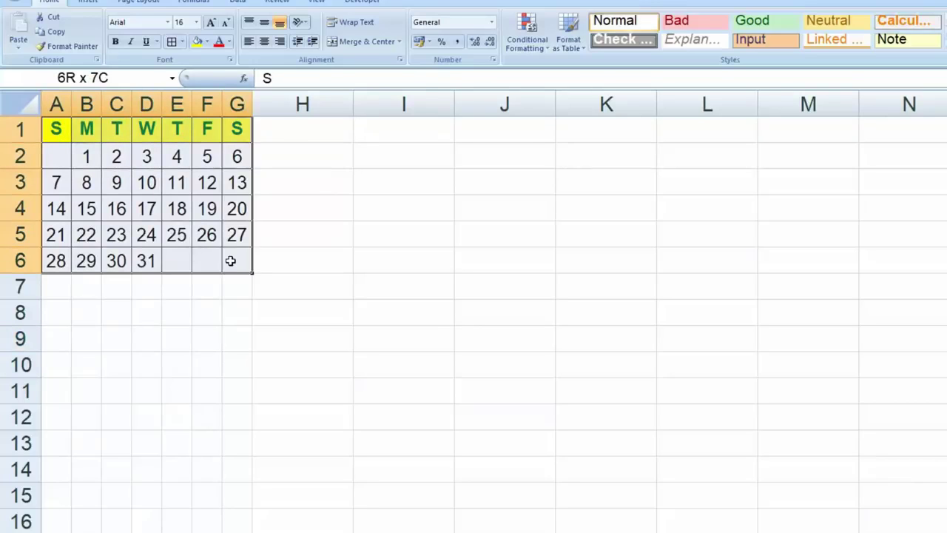
{"action": "key", "text": "ctrl+c"}
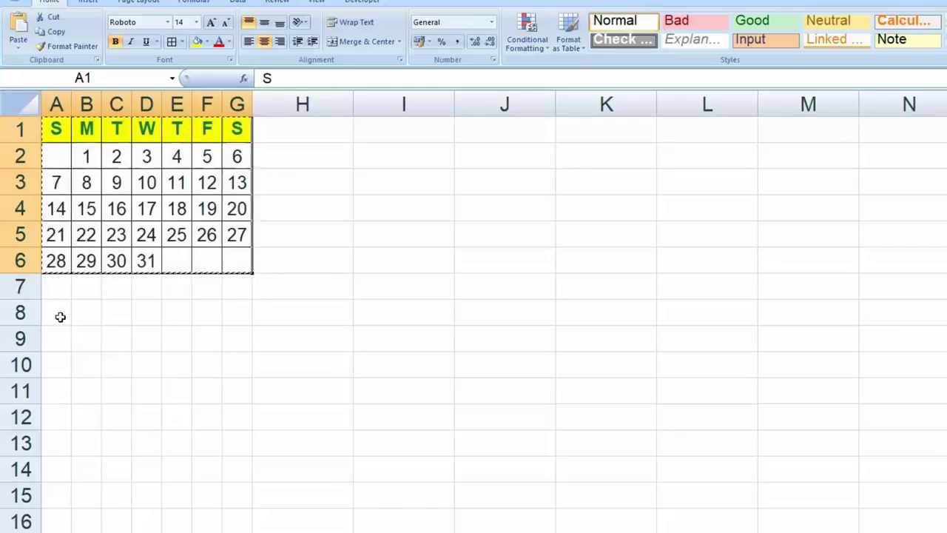
{"action": "left_click", "coordinate": [60, 317]}
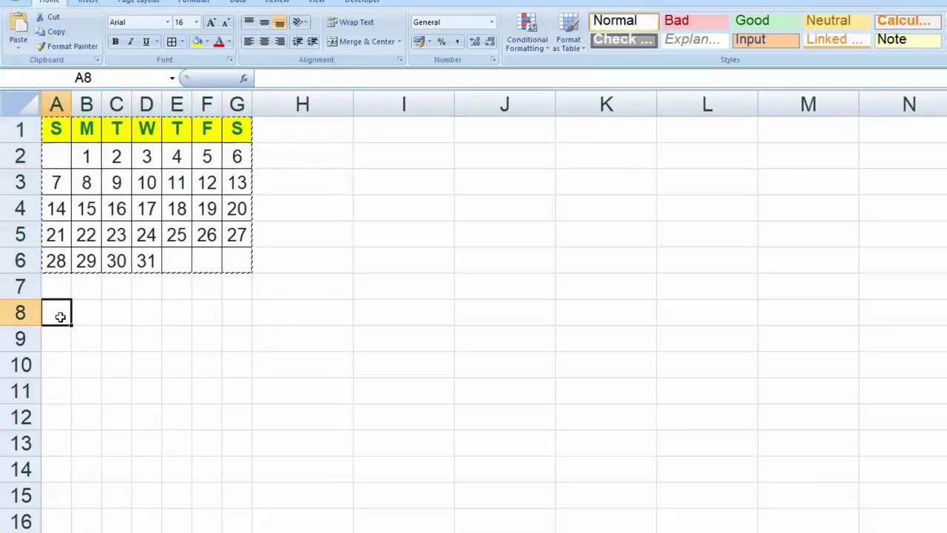
{"action": "right_click", "coordinate": [64, 320]}
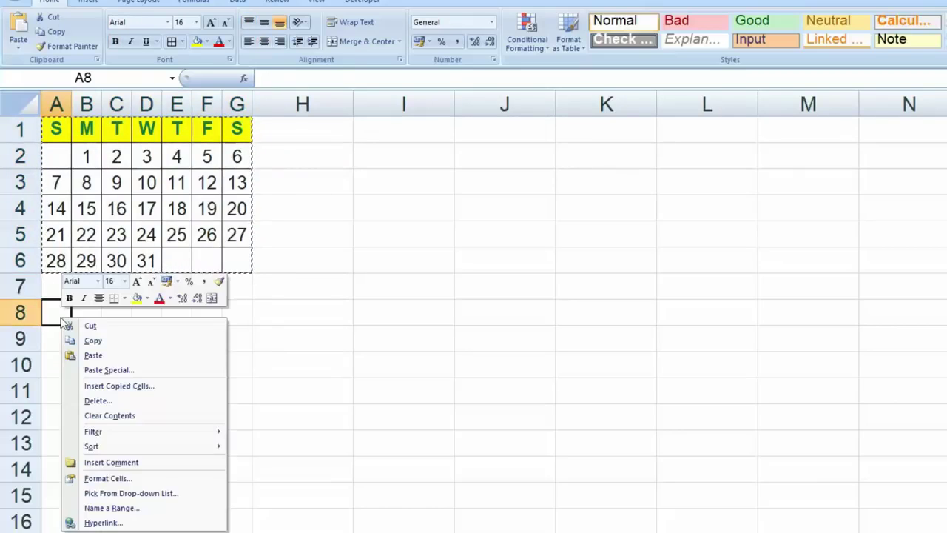
{"action": "left_click", "coordinate": [136, 371]}
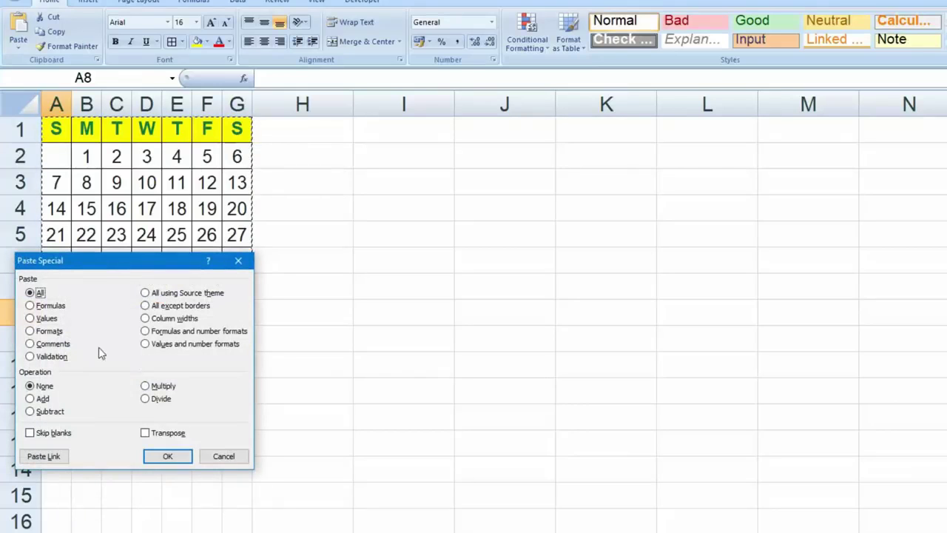
{"action": "left_click", "coordinate": [145, 434]}
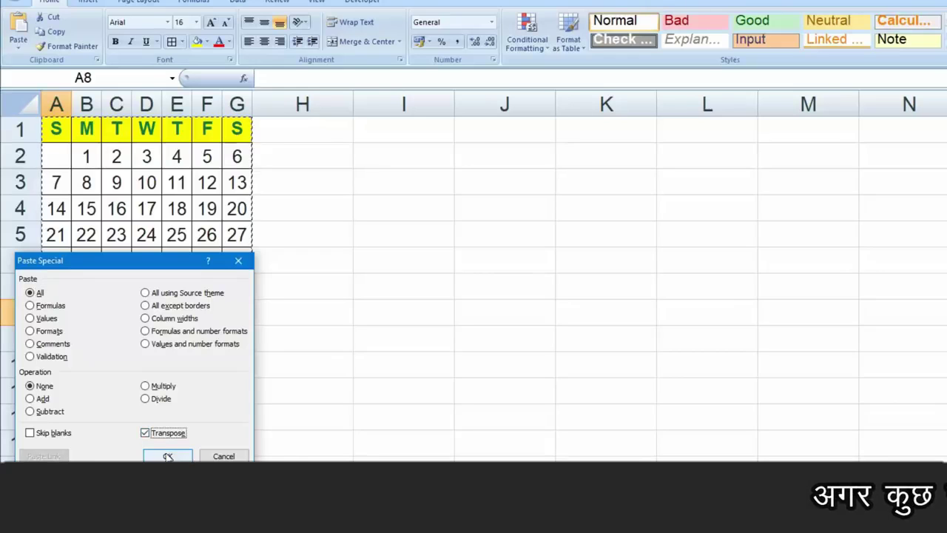
{"action": "left_click", "coordinate": [167, 455]}
{"action": "left_click", "coordinate": [291, 453]}
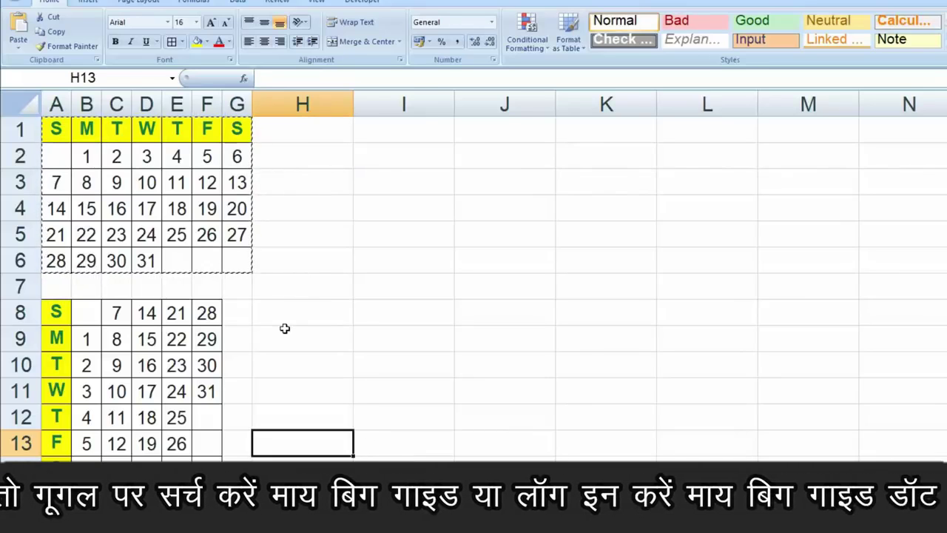
{"action": "key", "text": "Escape"}
{"action": "scroll", "coordinate": [125, 385], "scroll_direction": "down", "scroll_amount": 2}
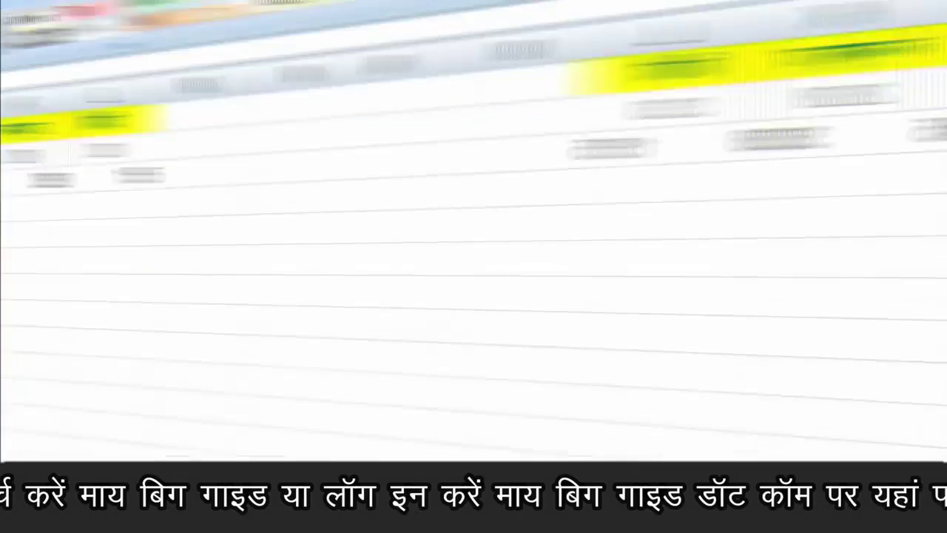
Center the contents of the subject marks table in I1:L3 horizontally
{"action": "left_click_drag", "start_coordinate": [404, 129], "coordinate": [736, 182]}
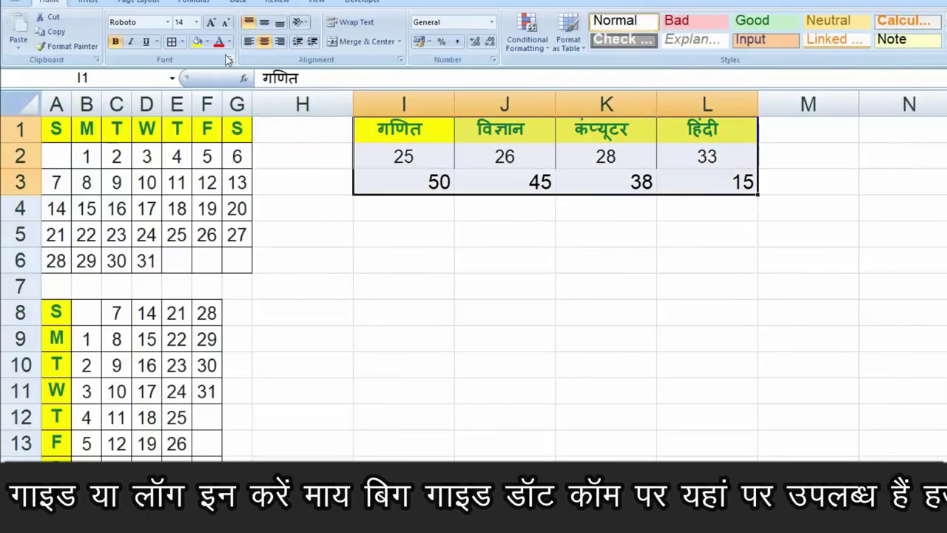
{"action": "left_click", "coordinate": [263, 41]}
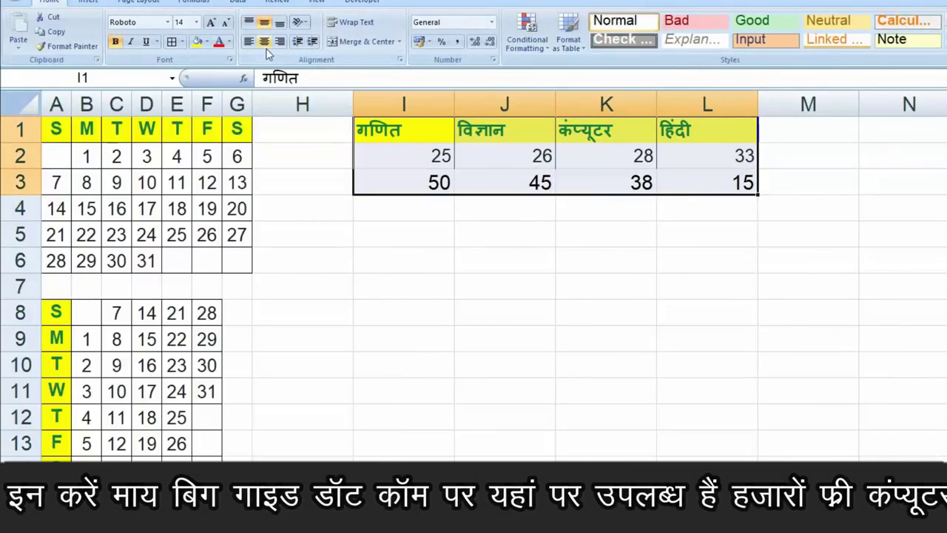
{"action": "left_click", "coordinate": [264, 42]}
{"action": "left_click", "coordinate": [606, 286]}
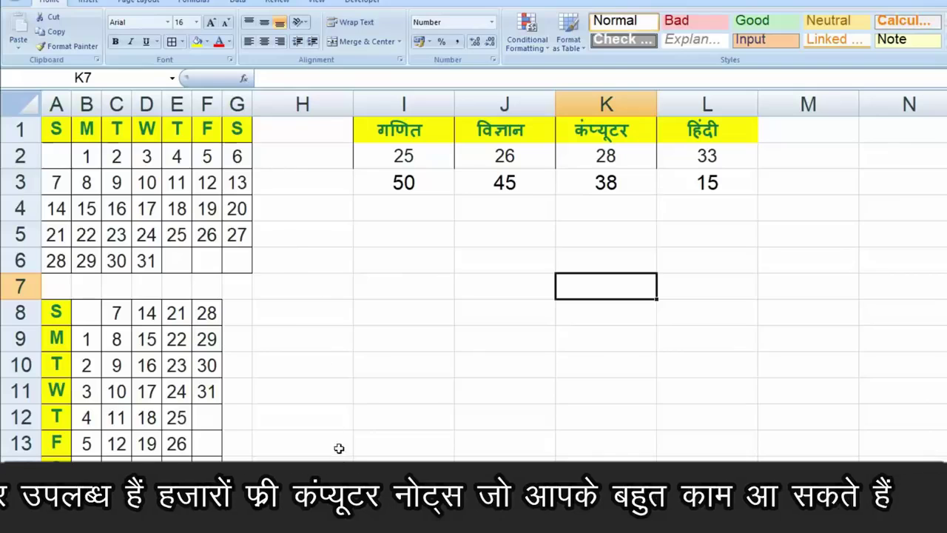
Copy the subject marks table I1:L3 and paste it transposed starting at cell I6
{"action": "left_click_drag", "start_coordinate": [405, 142], "coordinate": [722, 189]}
{"action": "key", "text": "ctrl+c"}
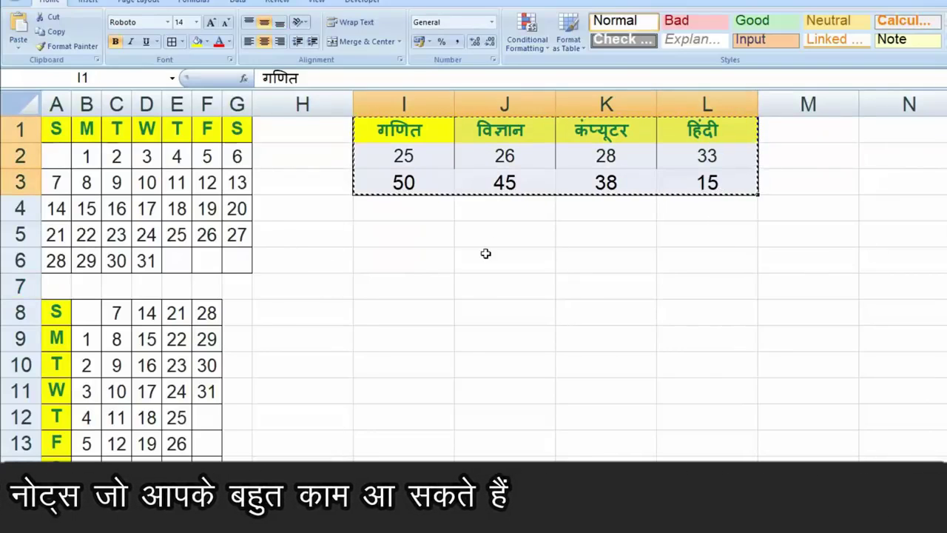
{"action": "right_click", "coordinate": [406, 259]}
{"action": "left_click", "coordinate": [451, 307]}
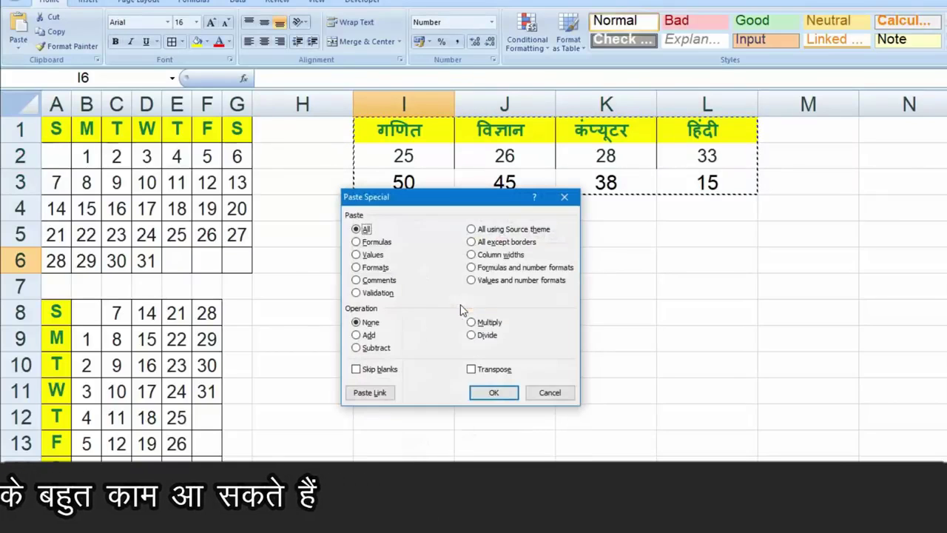
{"action": "left_click", "coordinate": [497, 369]}
{"action": "left_click", "coordinate": [495, 392]}
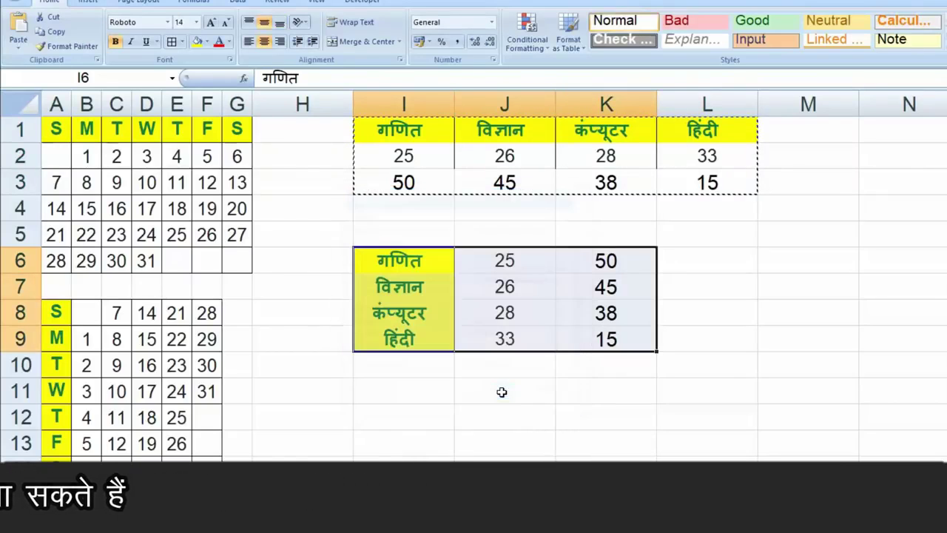
{"action": "left_click", "coordinate": [502, 392]}
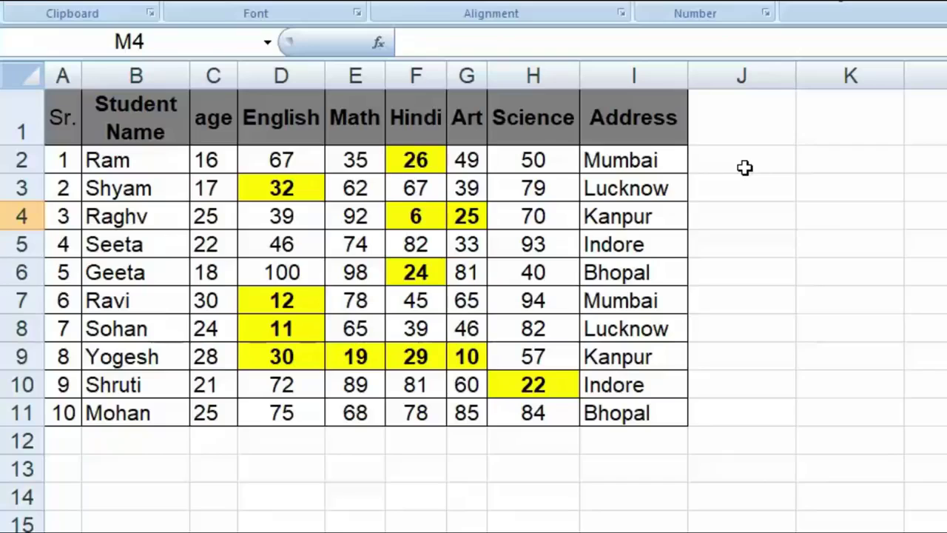
Turn on filtering for the student table's header row, from Sr. through Address
{"action": "left_click", "coordinate": [57, 117]}
{"action": "left_click_drag", "start_coordinate": [57, 116], "coordinate": [639, 116]}
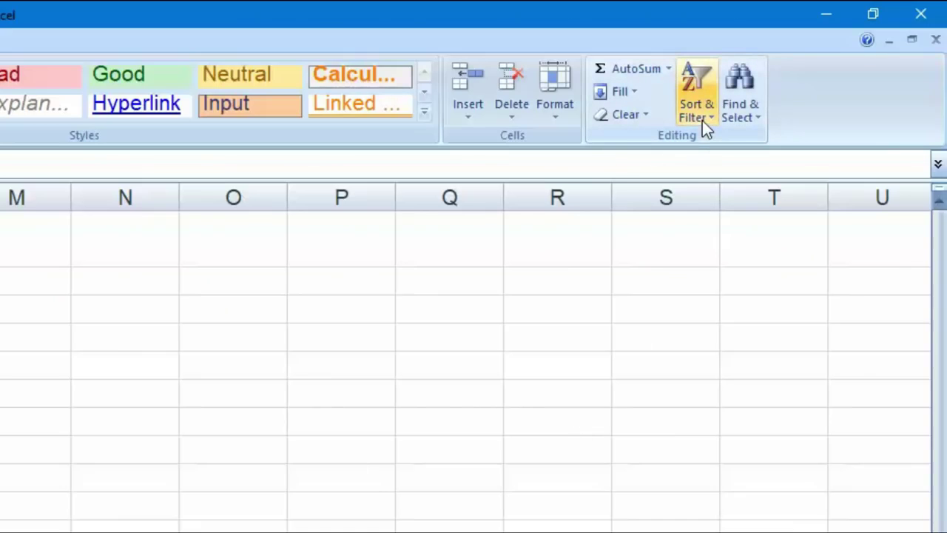
{"action": "left_click", "coordinate": [703, 123]}
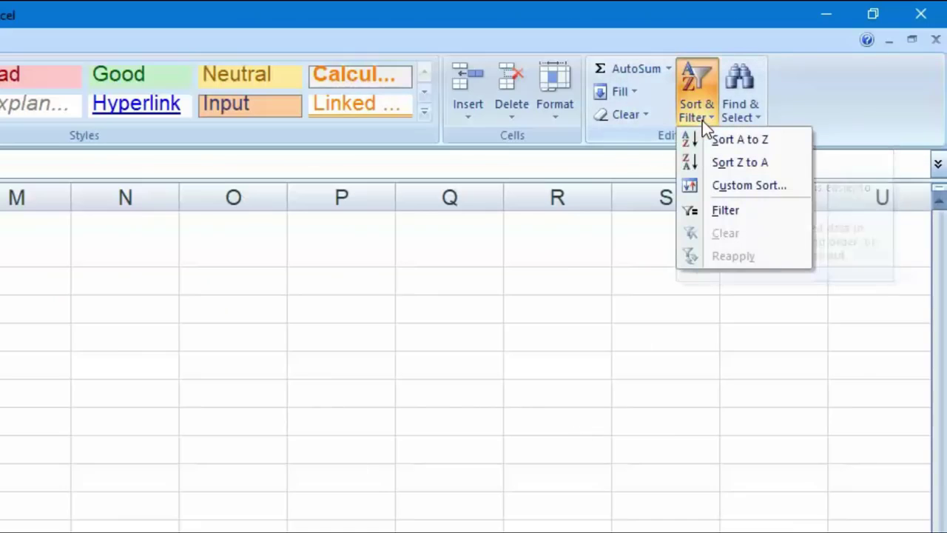
{"action": "left_click", "coordinate": [754, 216]}
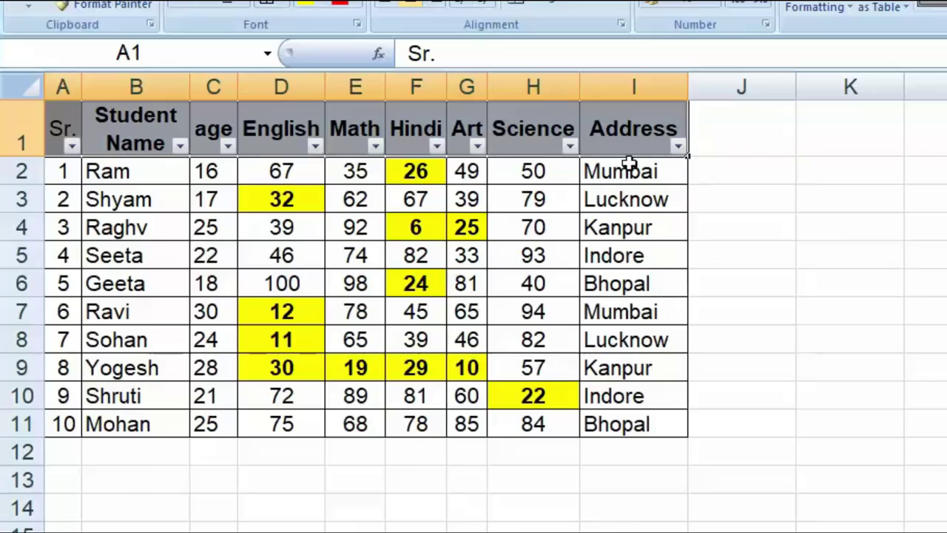
Filter the Address column to show only the Bhopal rows
{"action": "left_click", "coordinate": [678, 148]}
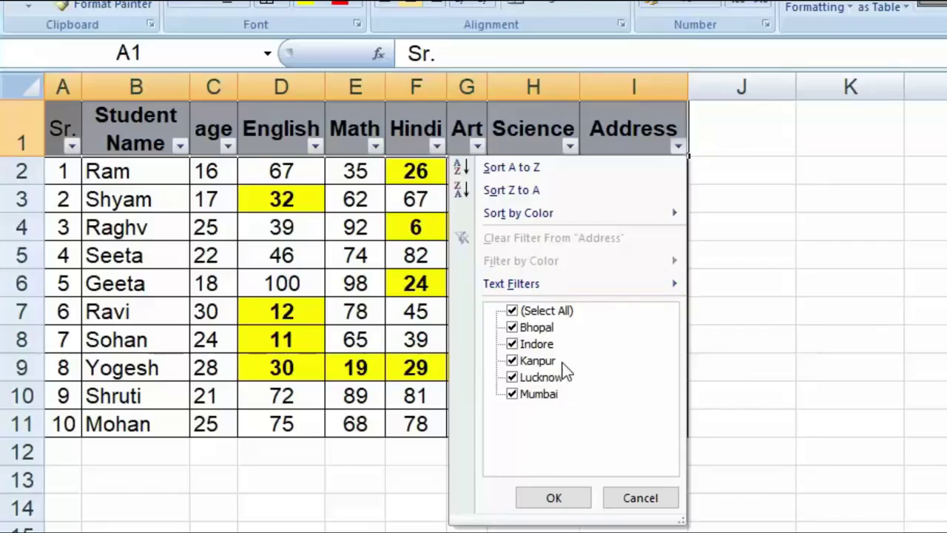
{"action": "left_click", "coordinate": [519, 314]}
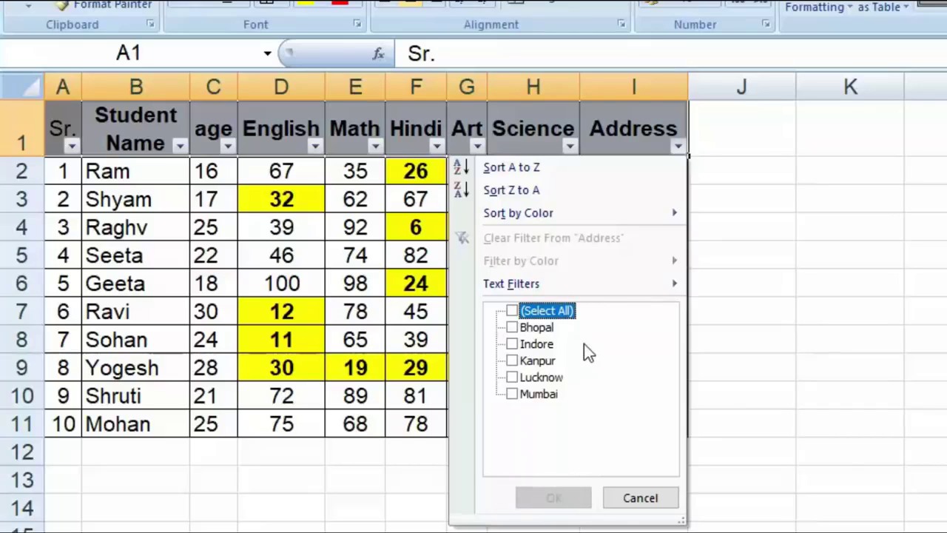
{"action": "left_click", "coordinate": [512, 328]}
{"action": "left_click", "coordinate": [569, 498]}
{"action": "left_click", "coordinate": [727, 485]}
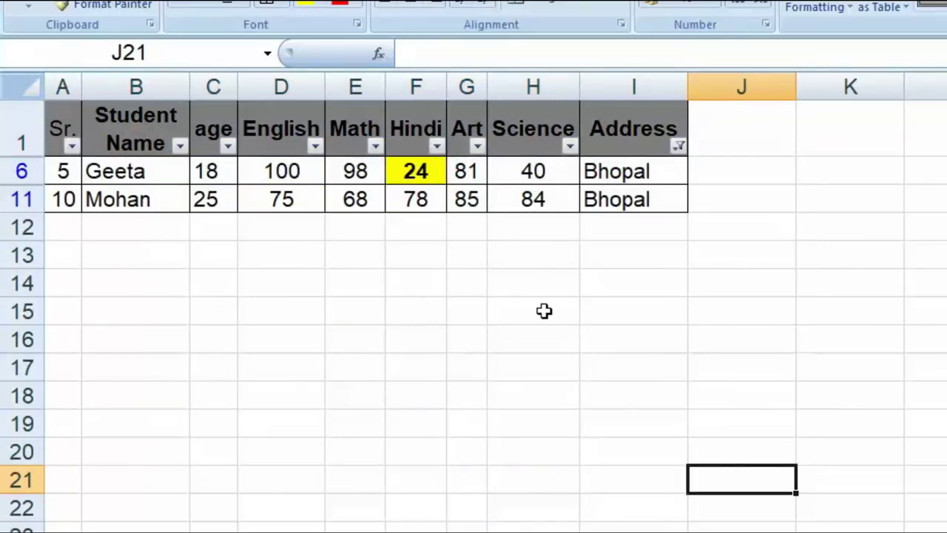
Add Kanpur and Lucknow to the cities shown by the Address filter
{"action": "left_click", "coordinate": [679, 146]}
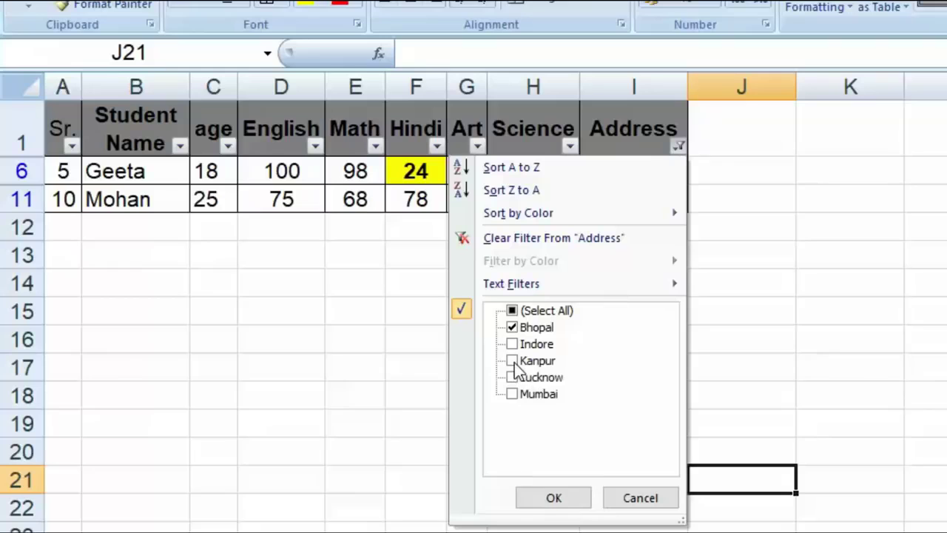
{"action": "left_click", "coordinate": [512, 361]}
{"action": "left_click", "coordinate": [553, 497]}
{"action": "left_click", "coordinate": [679, 146]}
{"action": "left_click", "coordinate": [541, 377]}
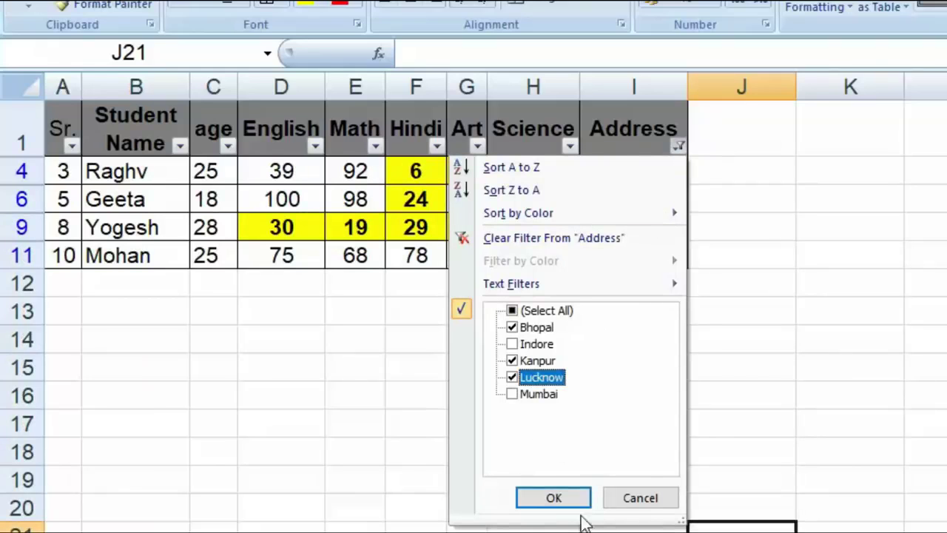
{"action": "left_click", "coordinate": [559, 499]}
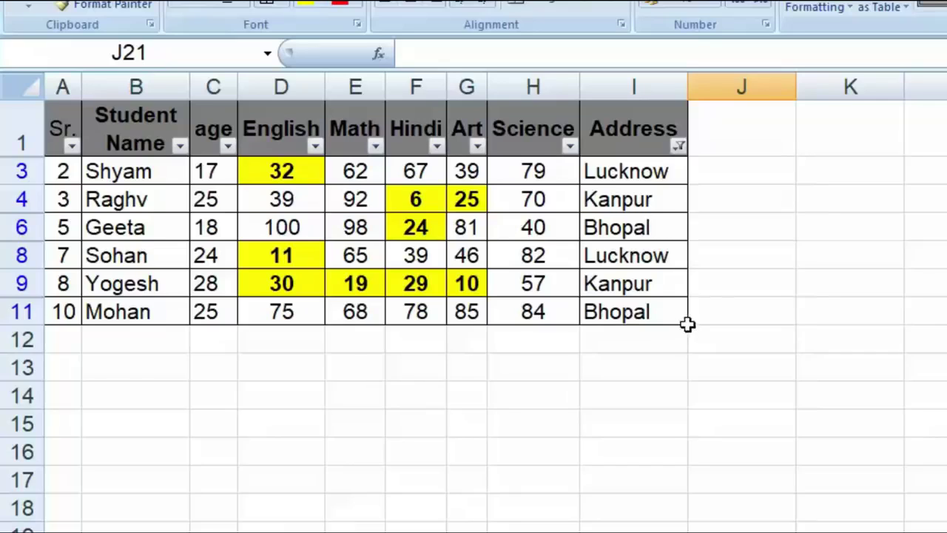
Filter the age column to show only students aged 17
{"action": "left_click", "coordinate": [229, 147]}
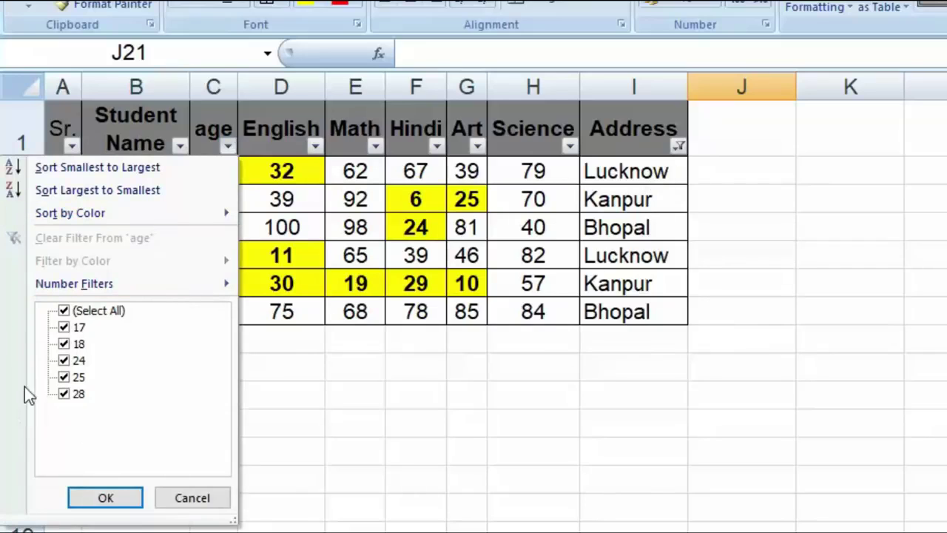
{"action": "left_click", "coordinate": [64, 311]}
{"action": "left_click", "coordinate": [63, 327]}
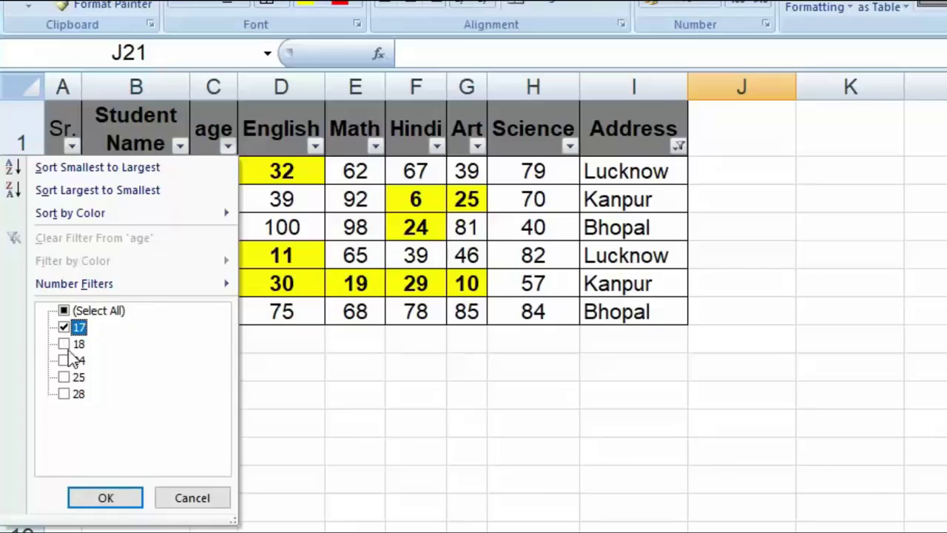
{"action": "left_click", "coordinate": [105, 498]}
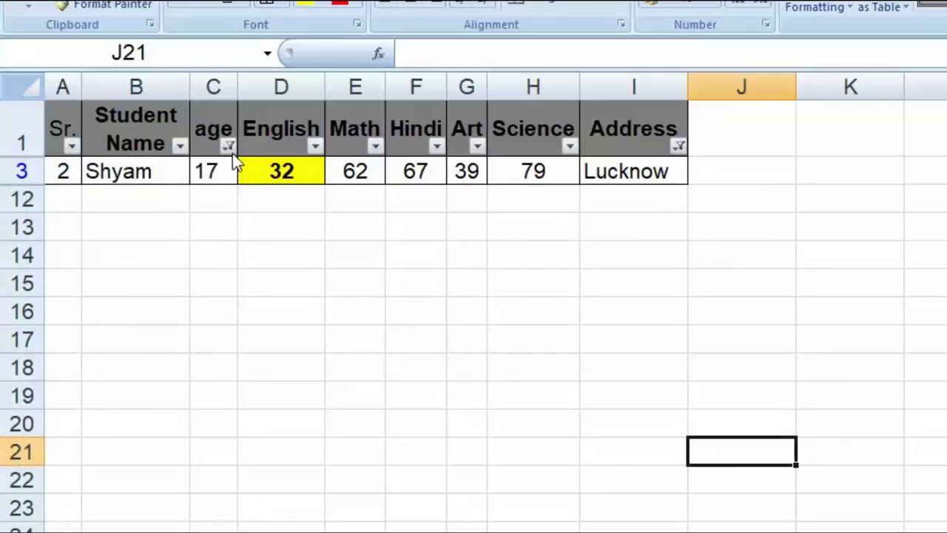
Add age 28 to the values shown by the age filter
{"action": "left_click", "coordinate": [231, 151]}
{"action": "left_click", "coordinate": [63, 394]}
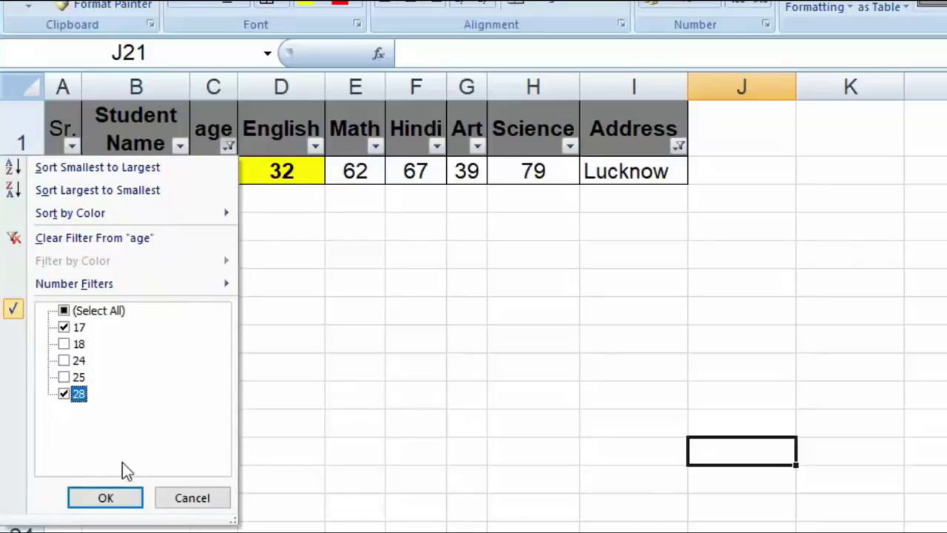
{"action": "left_click", "coordinate": [106, 498]}
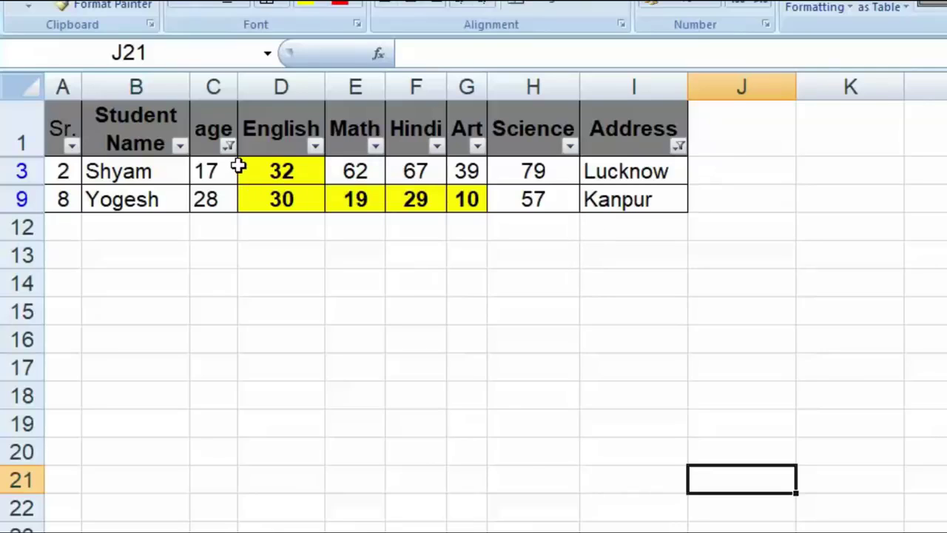
Restore all rows of the student table by reselecting every value in the age and Address filters
{"action": "left_click", "coordinate": [230, 147]}
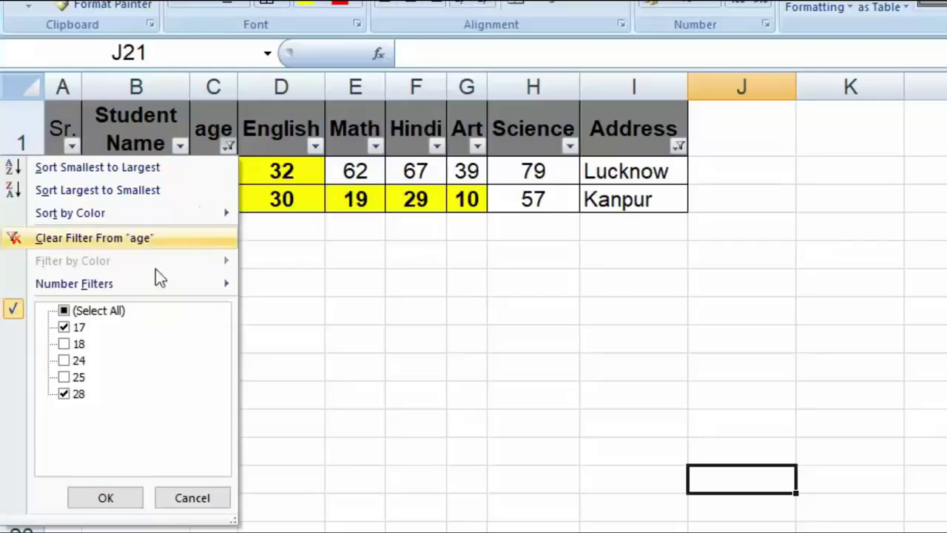
{"action": "left_click", "coordinate": [64, 312]}
{"action": "left_click", "coordinate": [118, 501]}
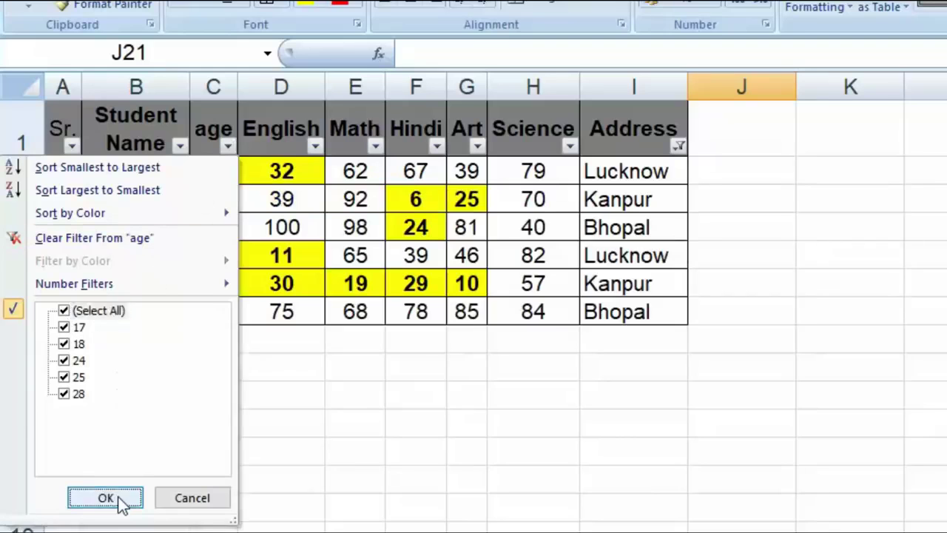
{"action": "left_click", "coordinate": [679, 146]}
{"action": "left_click", "coordinate": [513, 311]}
{"action": "left_click", "coordinate": [554, 497]}
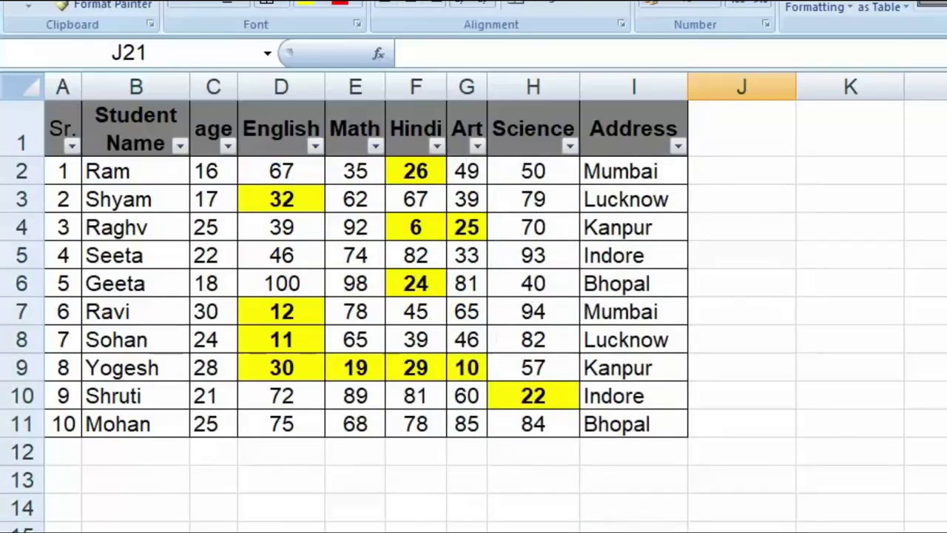
{"action": "left_click_drag", "start_coordinate": [609, 422], "coordinate": [46, 422]}
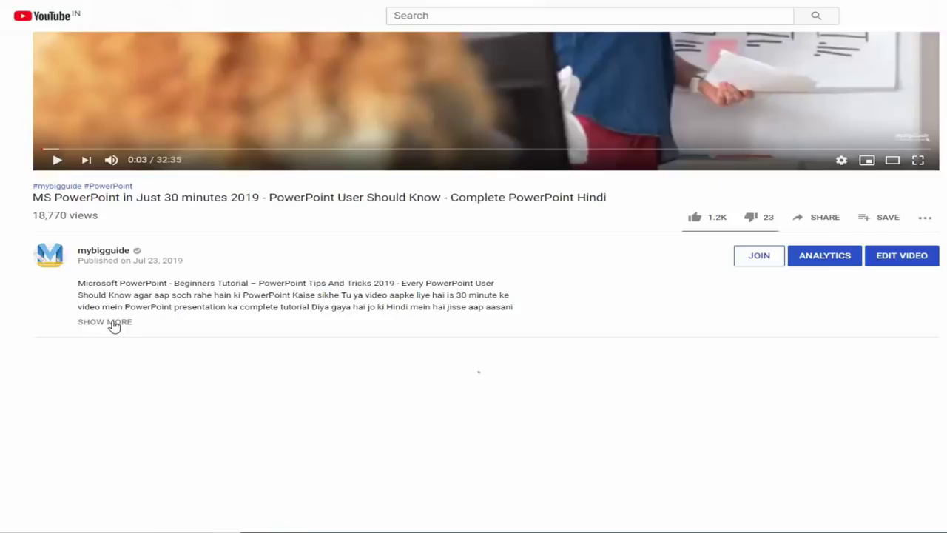
On the YouTube page of the PowerPoint tutorial, expand the video description and look through its playlist links
{"action": "left_click", "coordinate": [104, 324]}
{"action": "scroll", "coordinate": [41, 348], "scroll_direction": "down", "scroll_amount": 3}
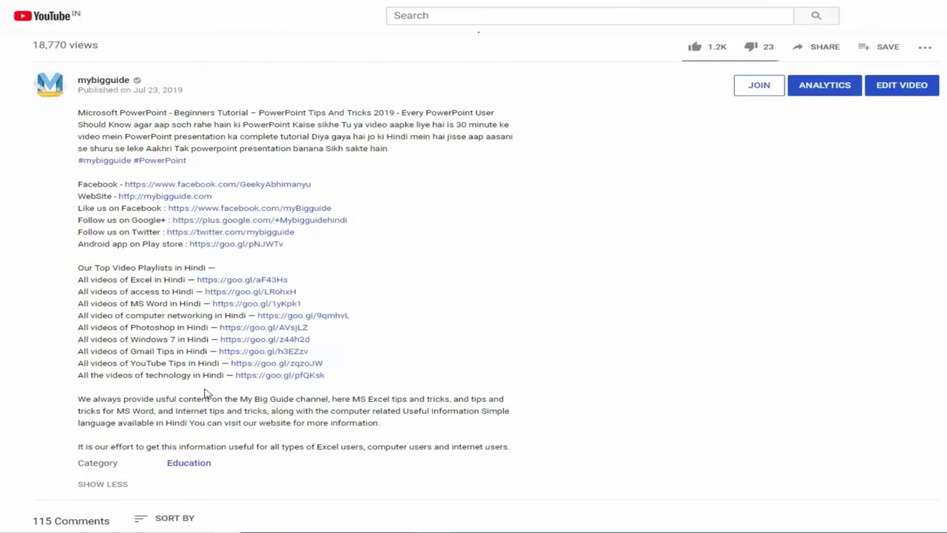
{"action": "scroll", "coordinate": [89, 396], "scroll_direction": "down", "scroll_amount": 3}
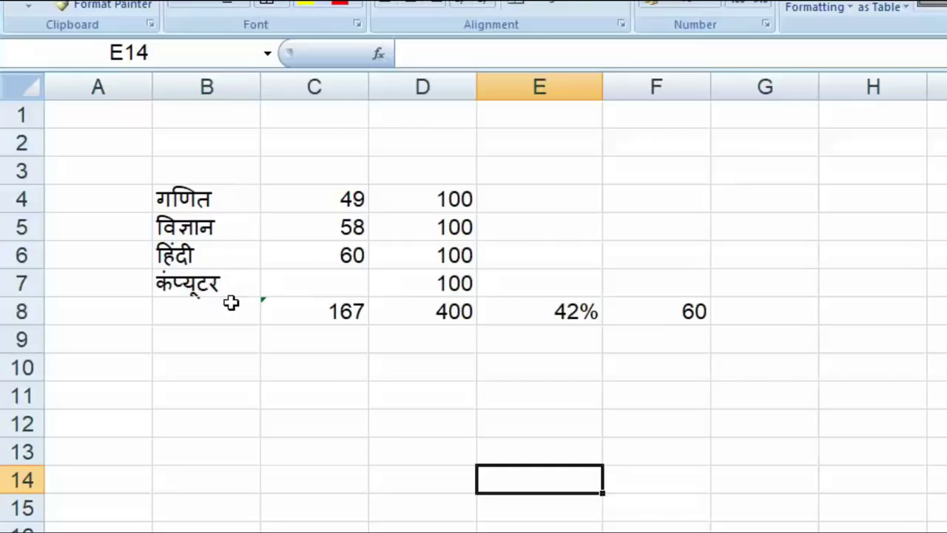
Examine the marks table: the subject marks, the percentage formula in E8, the empty mark in C7 and the target in F8
{"action": "left_click_drag", "start_coordinate": [471, 200], "coordinate": [324, 252]}
{"action": "left_click", "coordinate": [569, 317]}
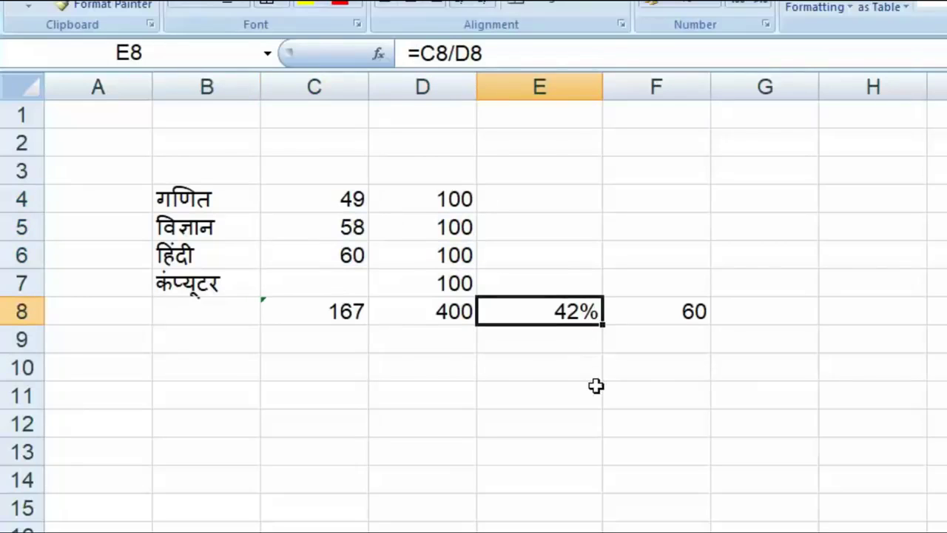
{"action": "left_click", "coordinate": [324, 282]}
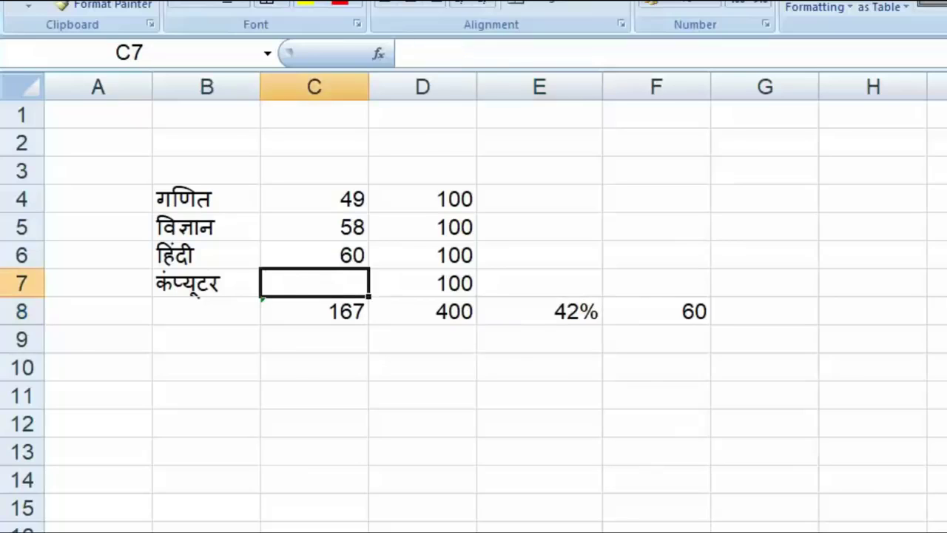
{"action": "left_click", "coordinate": [687, 313]}
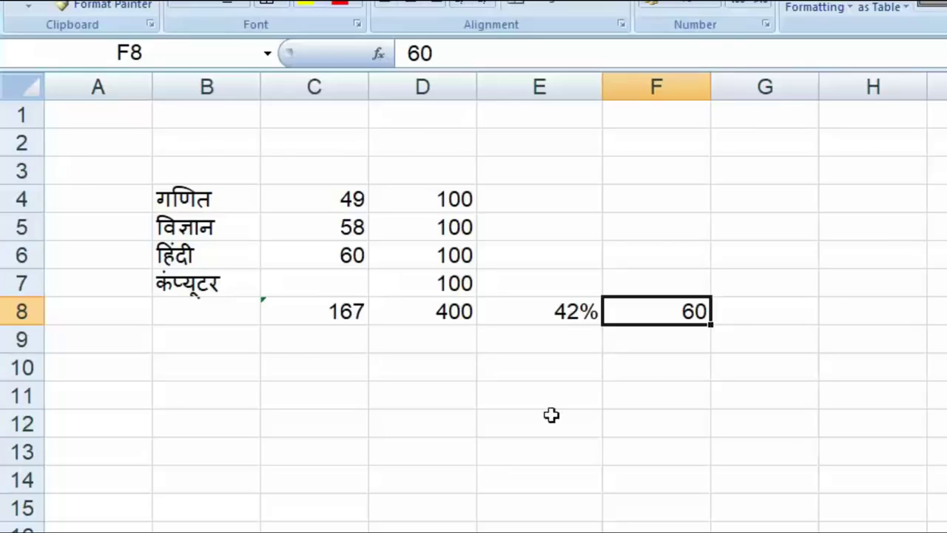
Try a Goal Seek that brings the percentage in E8 to 60% by changing cell C7, and discard the solution
{"action": "left_click", "coordinate": [330, 39]}
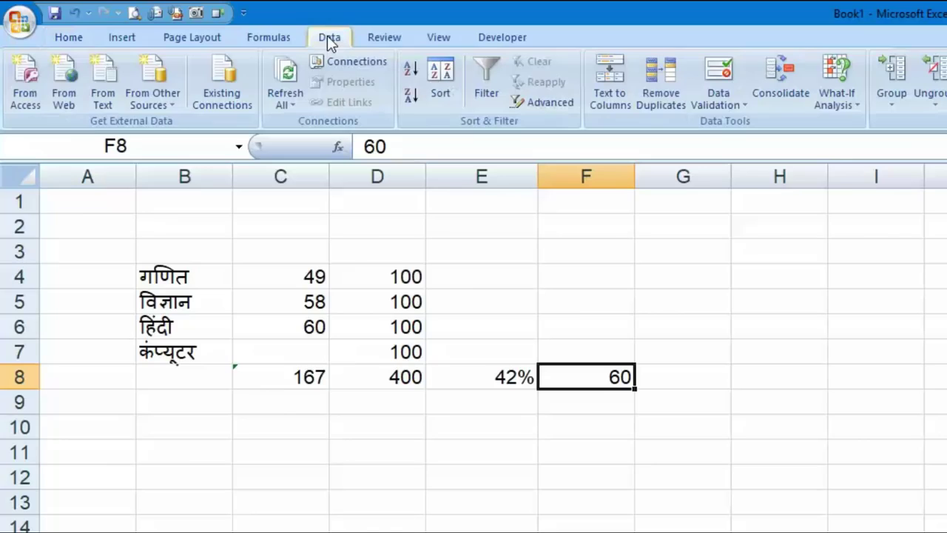
{"action": "left_click", "coordinate": [840, 108]}
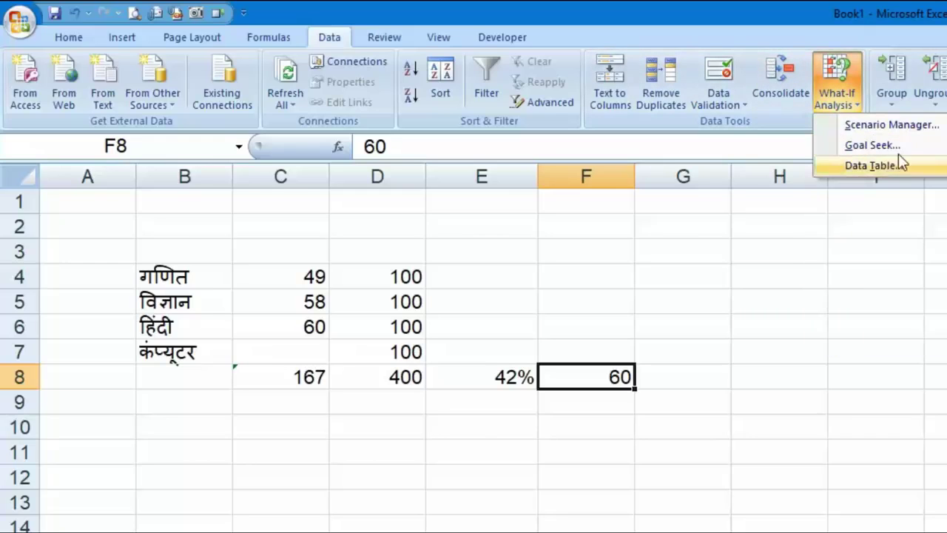
{"action": "left_click", "coordinate": [869, 147]}
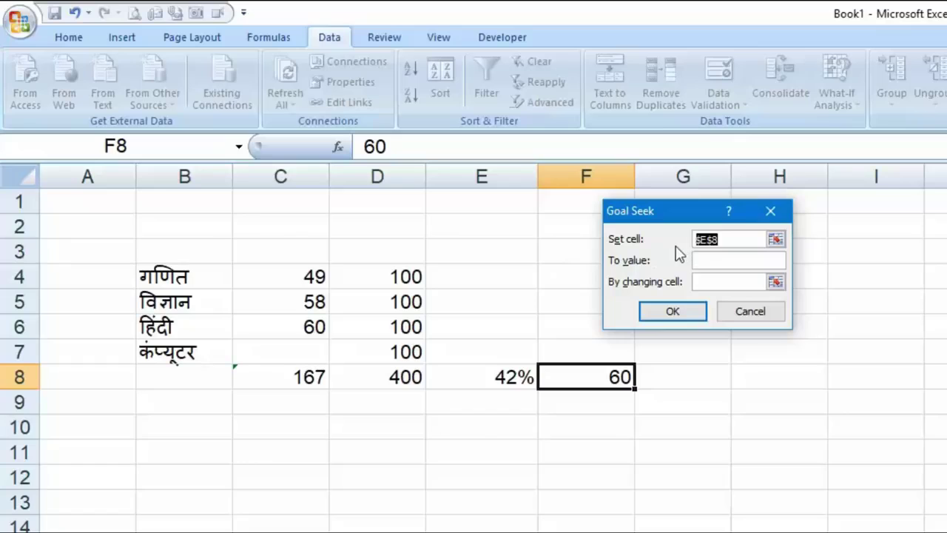
{"action": "left_click", "coordinate": [521, 376]}
{"action": "key", "text": "Tab"}
{"action": "type", "text": "60%"}
{"action": "left_click", "coordinate": [707, 282]}
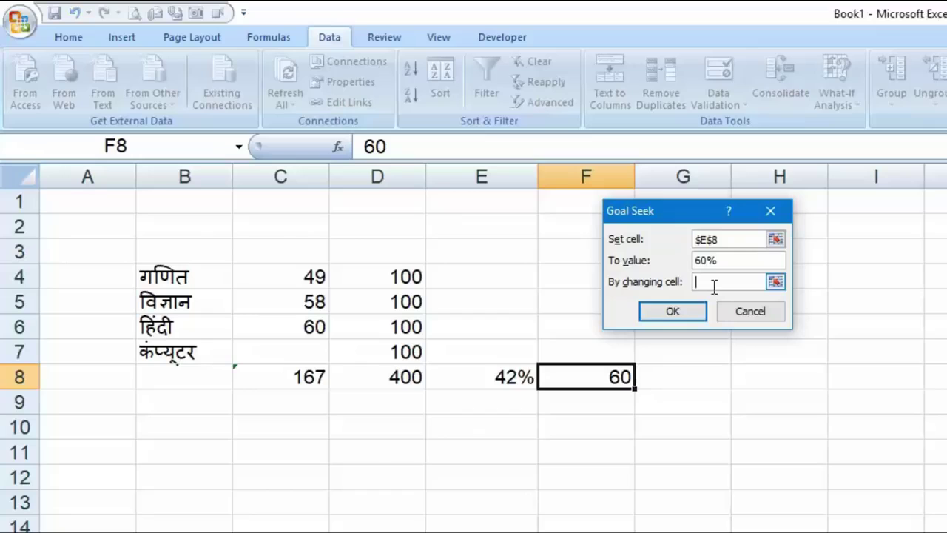
{"action": "left_click", "coordinate": [289, 358]}
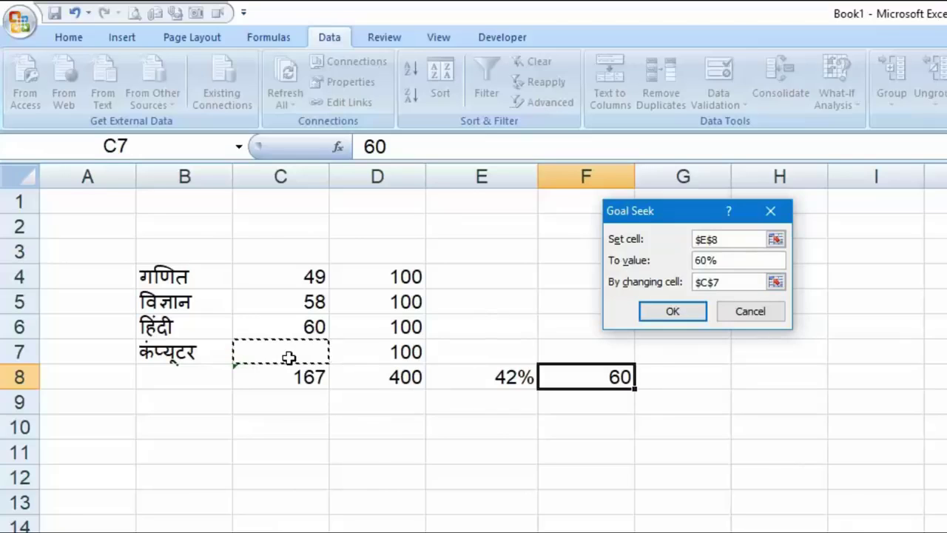
{"action": "left_click", "coordinate": [673, 311]}
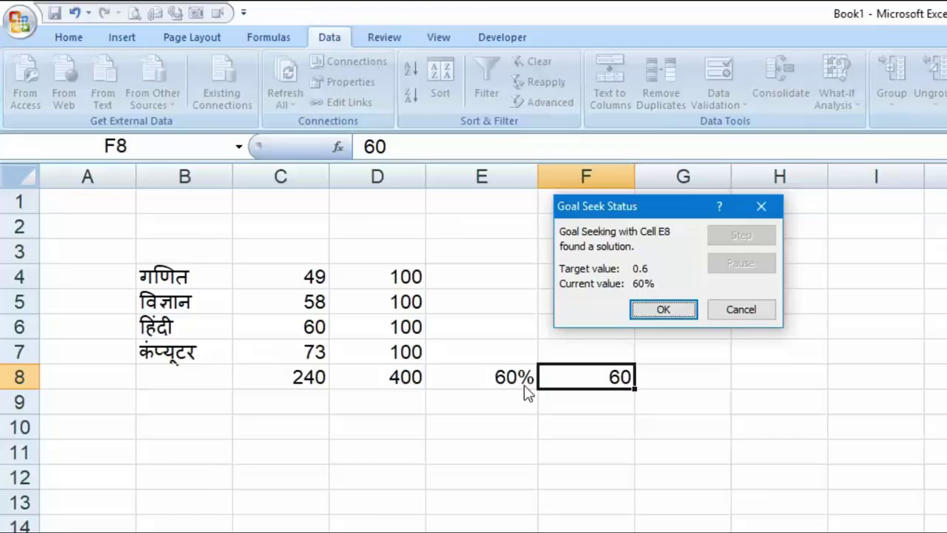
{"action": "left_click", "coordinate": [771, 309]}
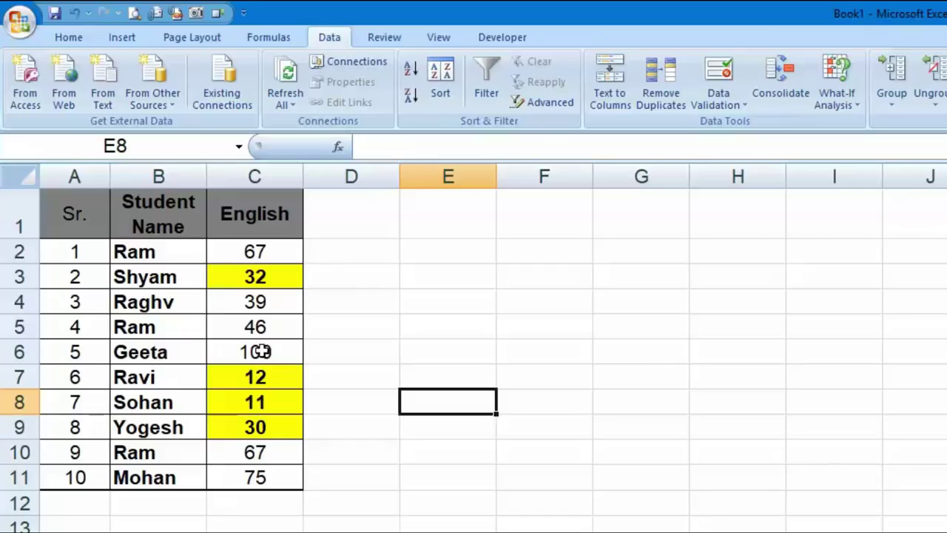
Select the student table A1:C11, including its header row, and open Remove Duplicates for it
{"action": "left_click", "coordinate": [169, 253]}
{"action": "left_click", "coordinate": [179, 324]}
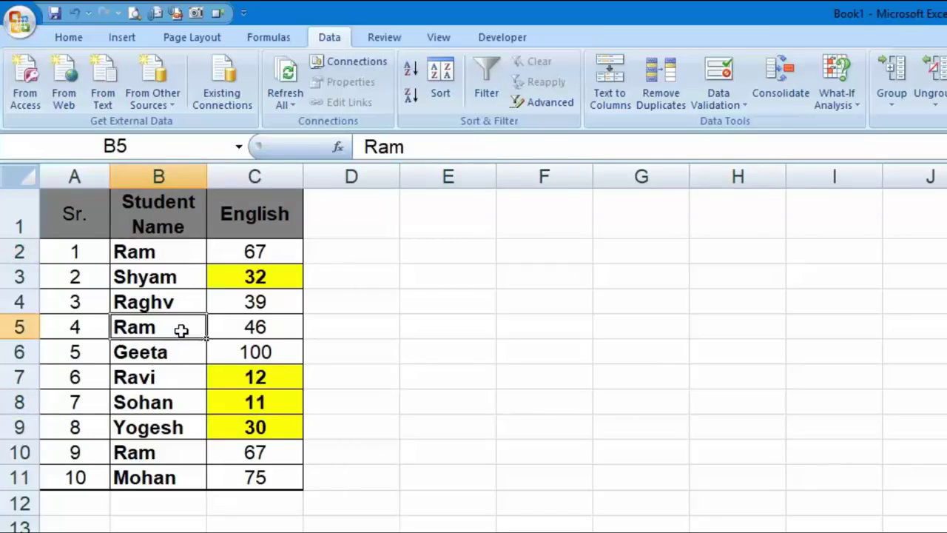
{"action": "left_click", "coordinate": [183, 455]}
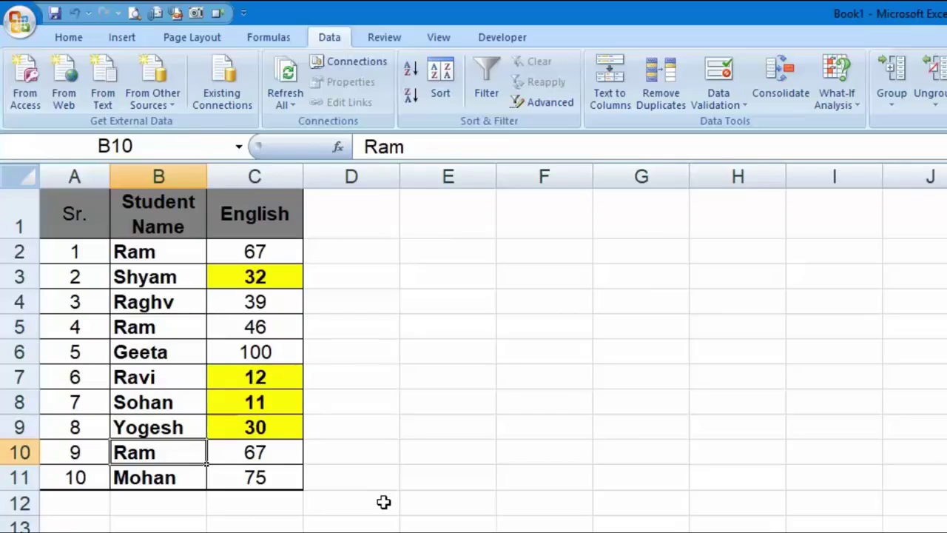
{"action": "left_click_drag", "start_coordinate": [67, 216], "coordinate": [255, 473]}
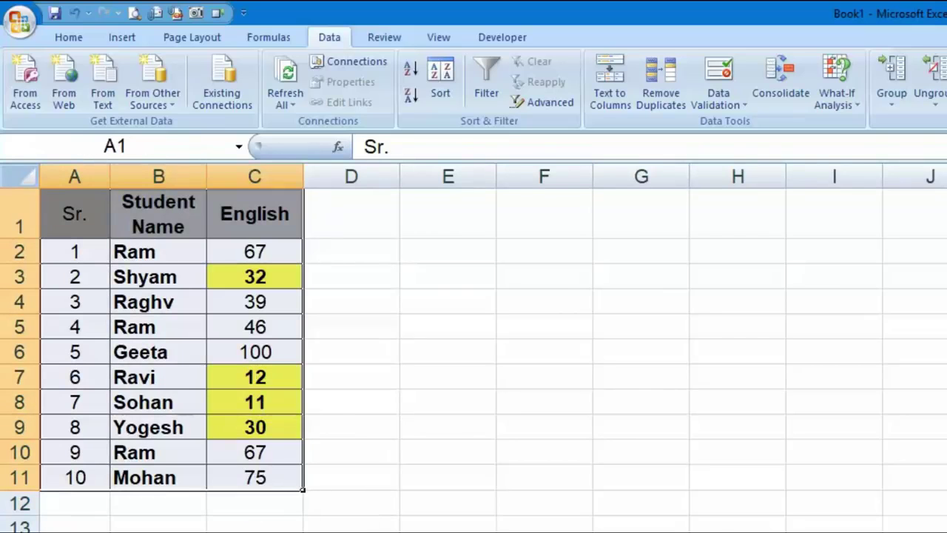
{"action": "left_click", "coordinate": [681, 78]}
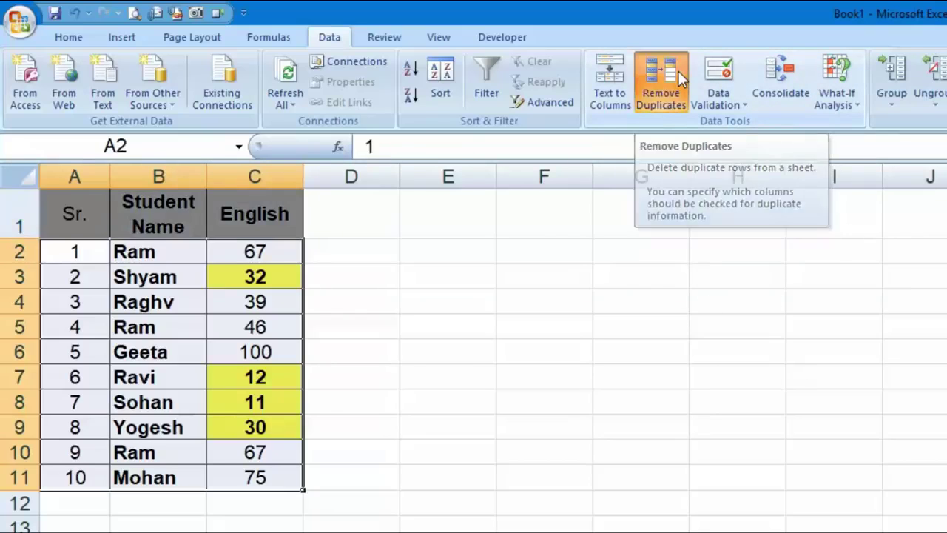
{"action": "left_click_drag", "start_coordinate": [677, 162], "coordinate": [510, 224]}
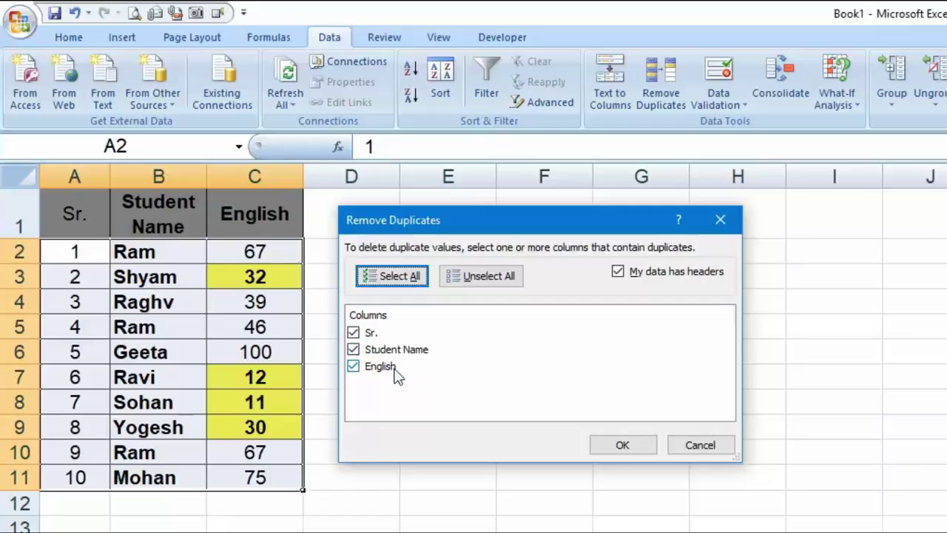
Remove rows that repeat both Student Name and English, with headers recognised and Sr. excluded from the comparison, and undo the removal
{"action": "left_click", "coordinate": [618, 272]}
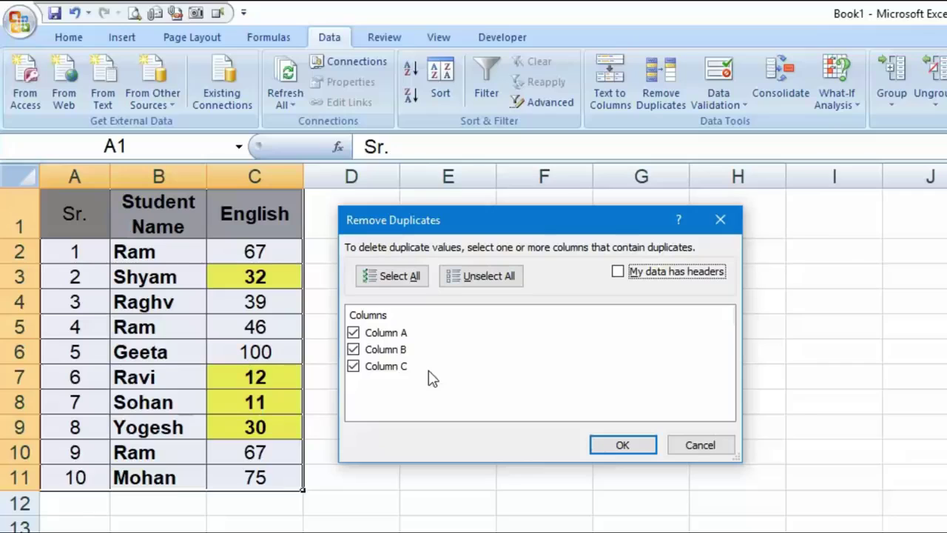
{"action": "left_click", "coordinate": [618, 272]}
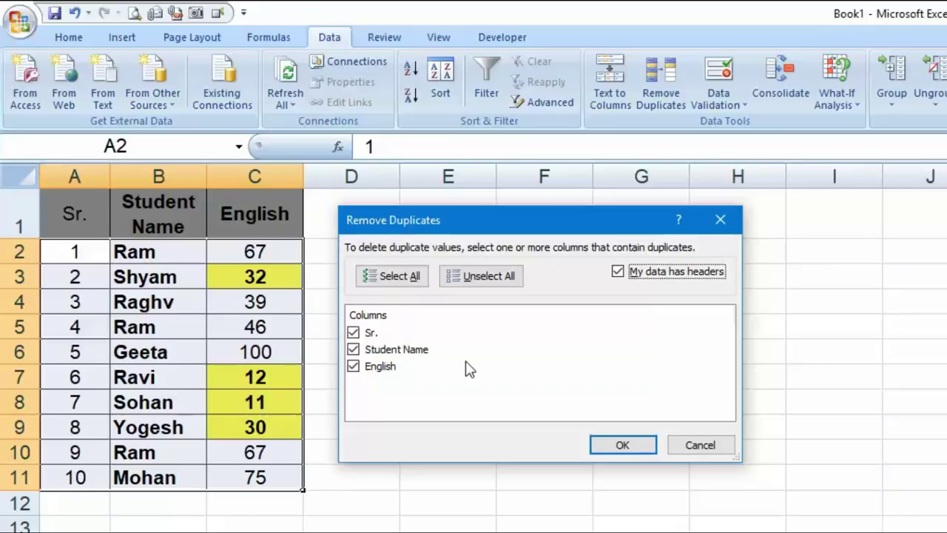
{"action": "key", "text": "alt+a"}
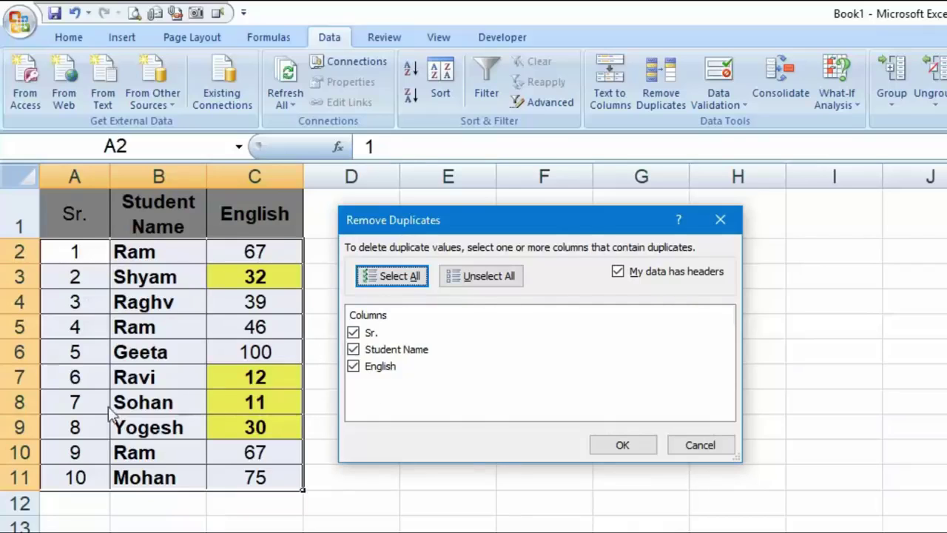
{"action": "left_click", "coordinate": [354, 333]}
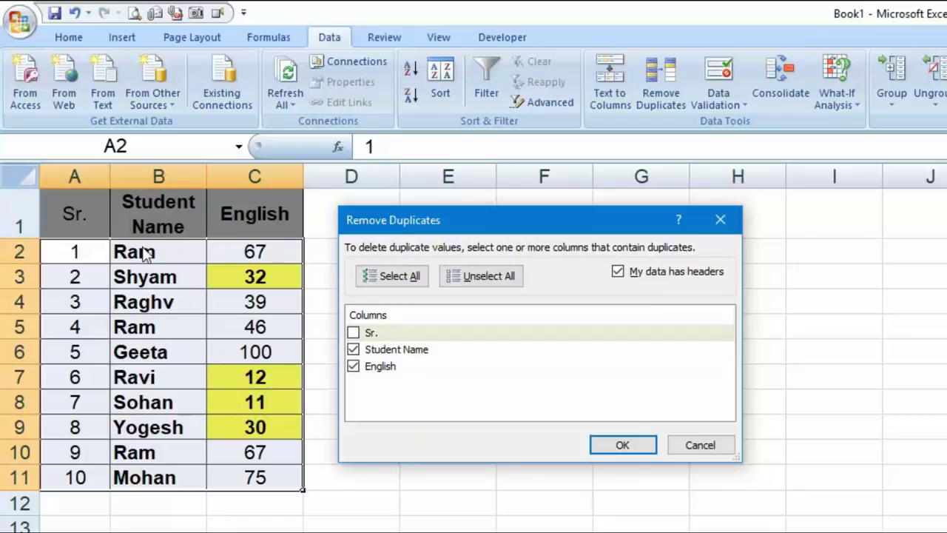
{"action": "left_click", "coordinate": [630, 445]}
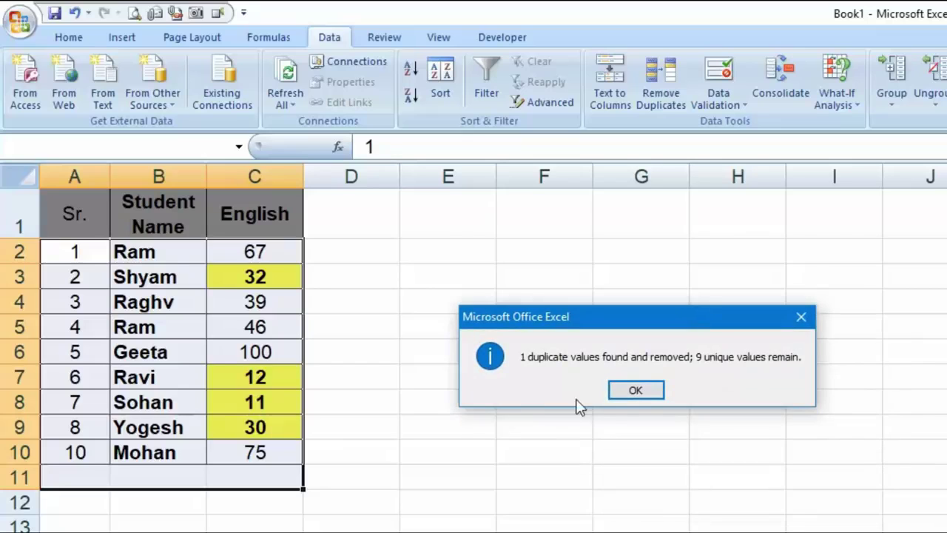
{"action": "left_click", "coordinate": [649, 392]}
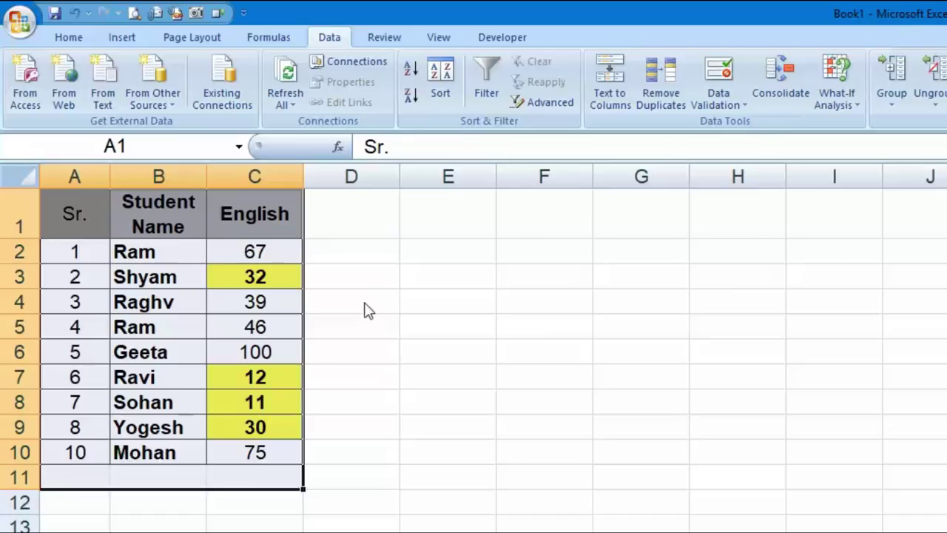
{"action": "key", "text": "ctrl+z"}
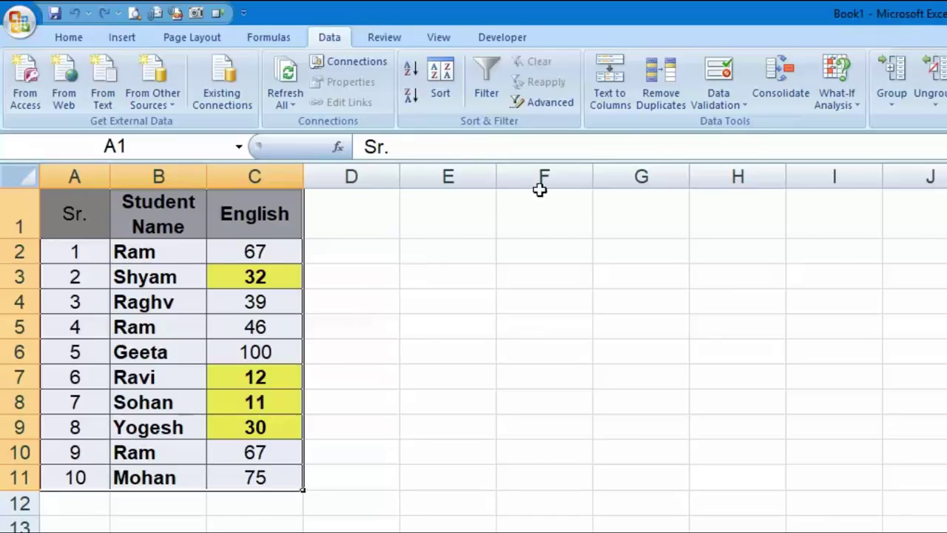
Remove rows that repeat the Student Name alone, with Sr. and English excluded from the comparison, and undo the removal
{"action": "left_click", "coordinate": [647, 100]}
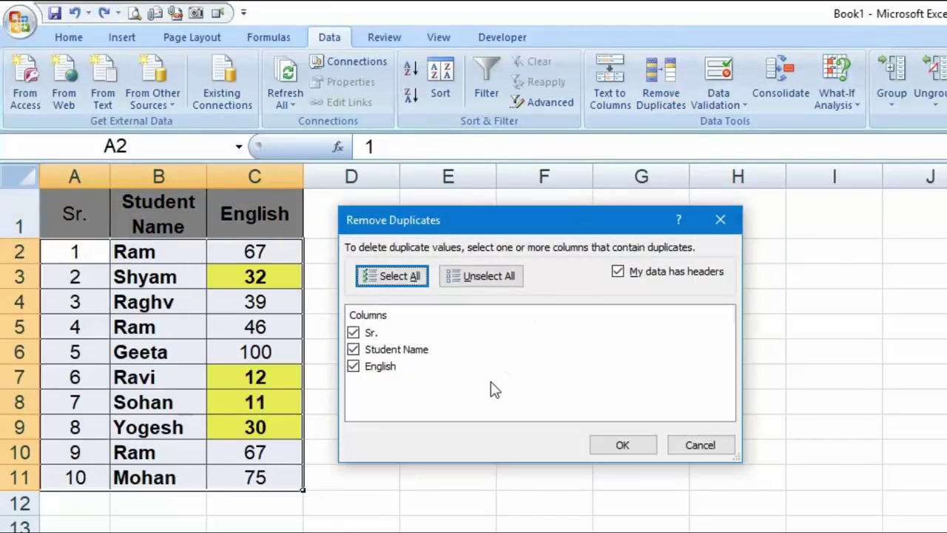
{"action": "left_click", "coordinate": [354, 368]}
{"action": "left_click", "coordinate": [354, 368]}
{"action": "left_click", "coordinate": [354, 333]}
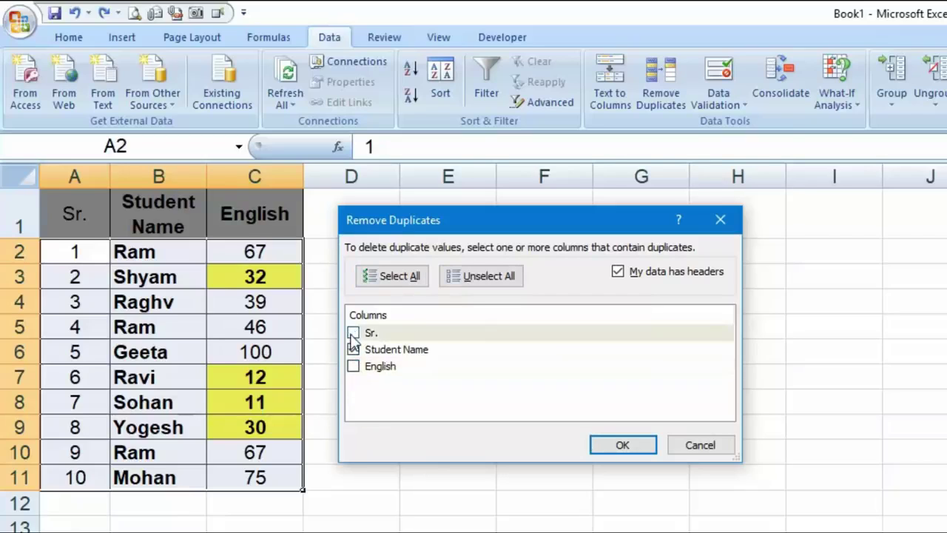
{"action": "left_click", "coordinate": [400, 354]}
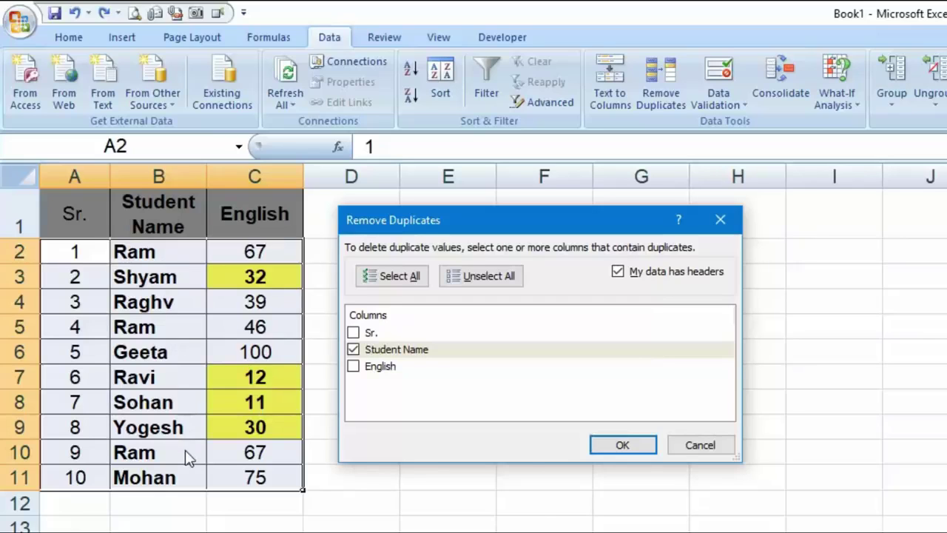
{"action": "left_click", "coordinate": [620, 448]}
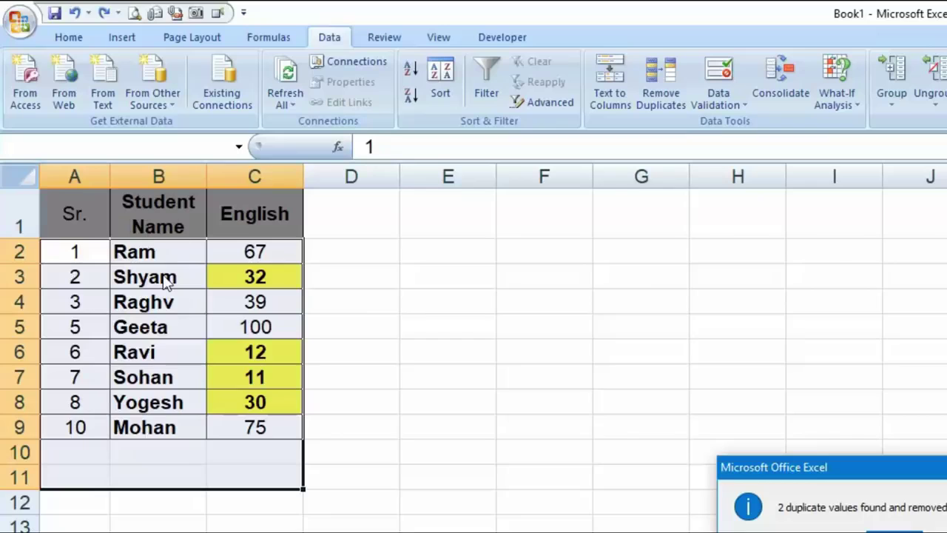
{"action": "left_click", "coordinate": [903, 530]}
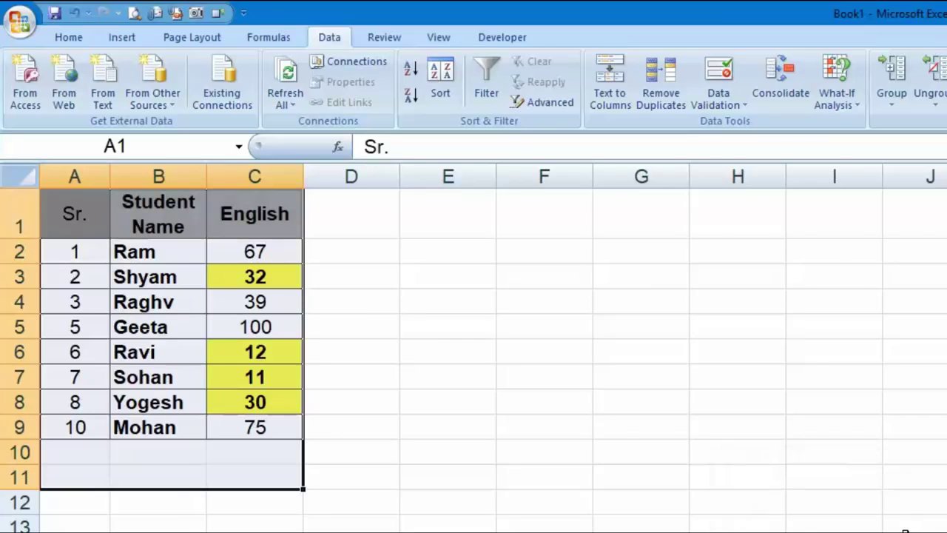
{"action": "key", "text": "ctrl+z"}
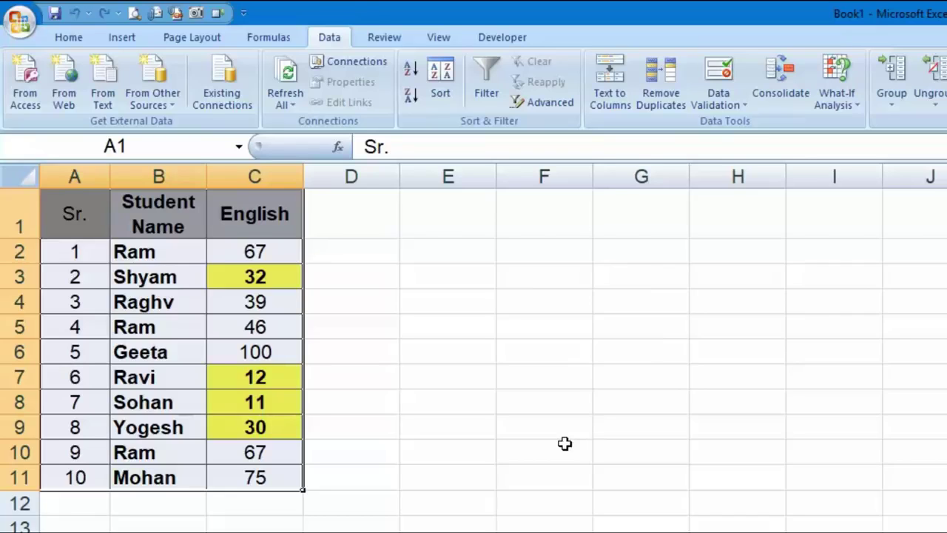
Remove duplicate rows from the student table by comparing Student Name and English, with Sr. left out and headers recognised
{"action": "left_click", "coordinate": [682, 80]}
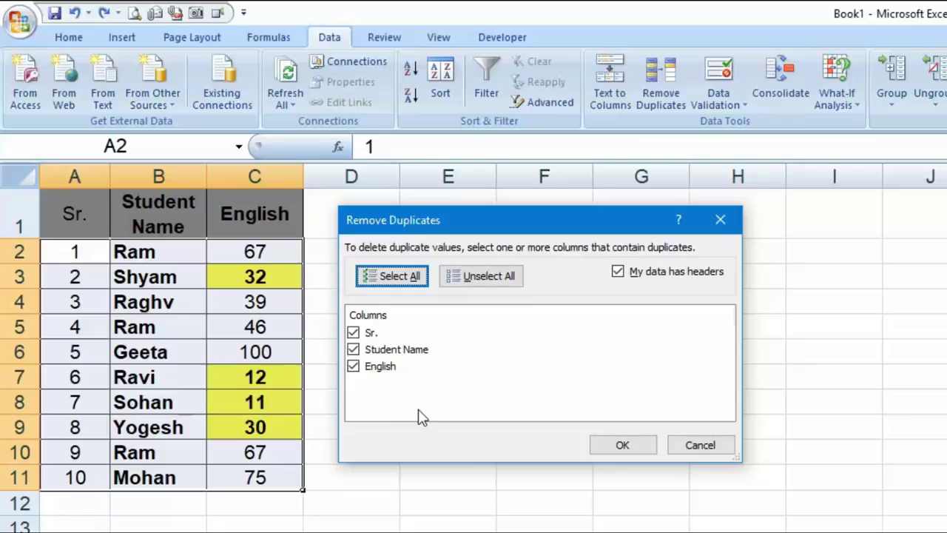
{"action": "left_click", "coordinate": [354, 333]}
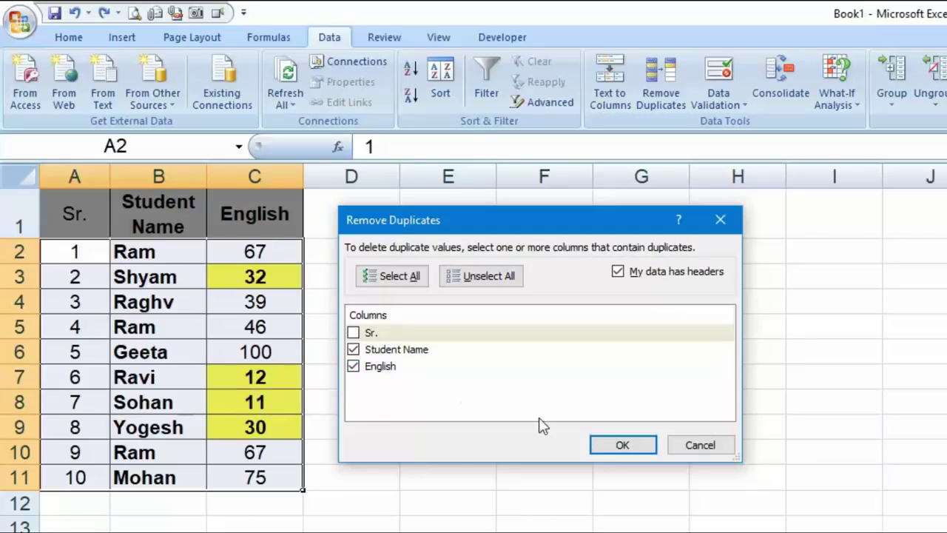
{"action": "left_click", "coordinate": [620, 447]}
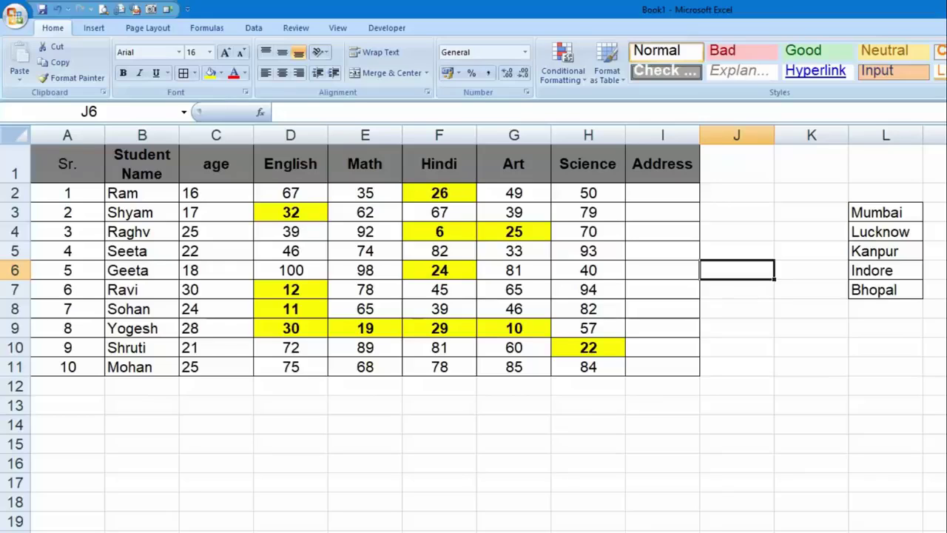
Restrict the Address cells I2:I11 to an in-cell drop-down list sourced from the cities in =$L$3:$L$7
{"action": "left_click", "coordinate": [749, 231]}
{"action": "left_click_drag", "start_coordinate": [679, 195], "coordinate": [688, 364]}
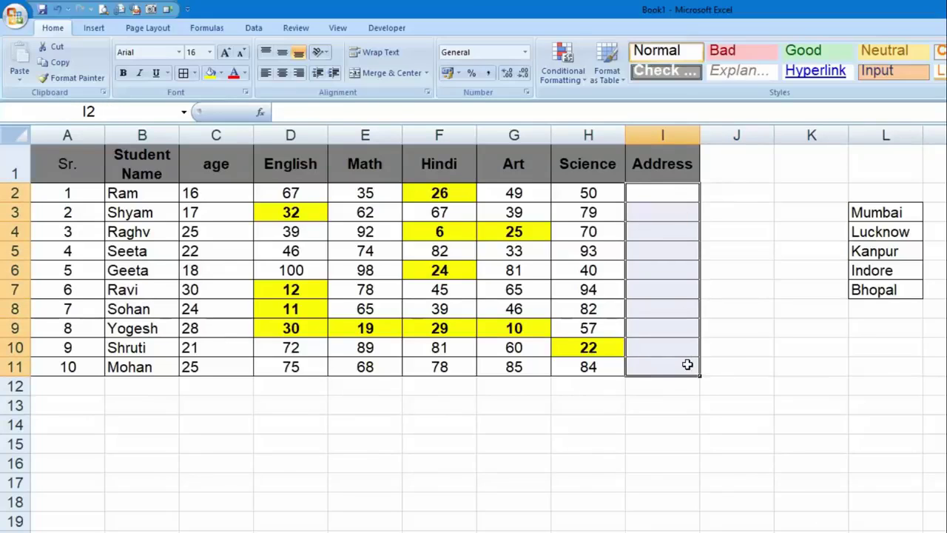
{"action": "left_click", "coordinate": [254, 30]}
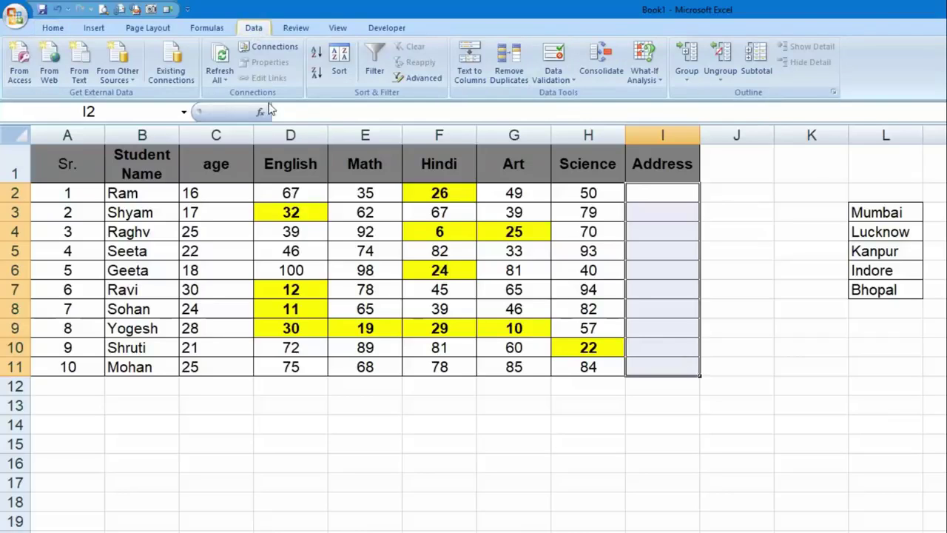
{"action": "left_click", "coordinate": [566, 79]}
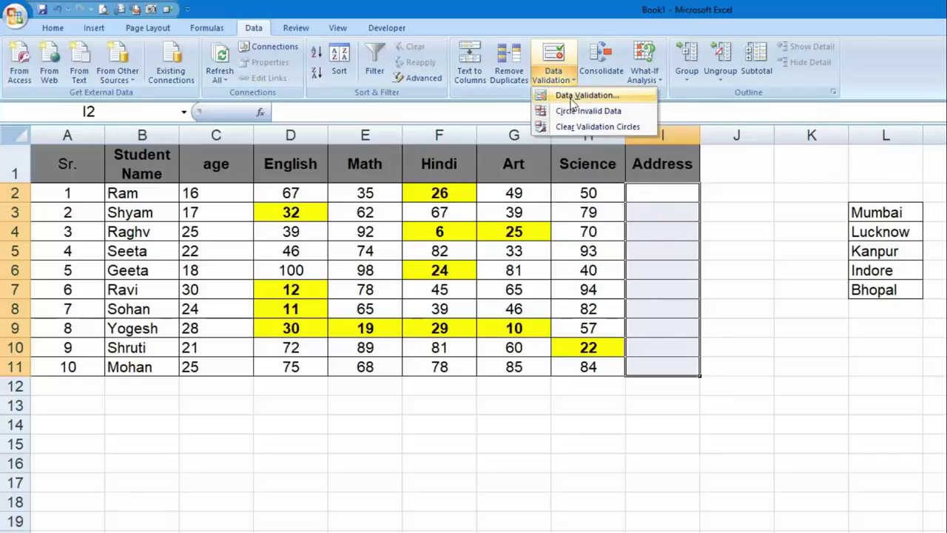
{"action": "left_click", "coordinate": [580, 102]}
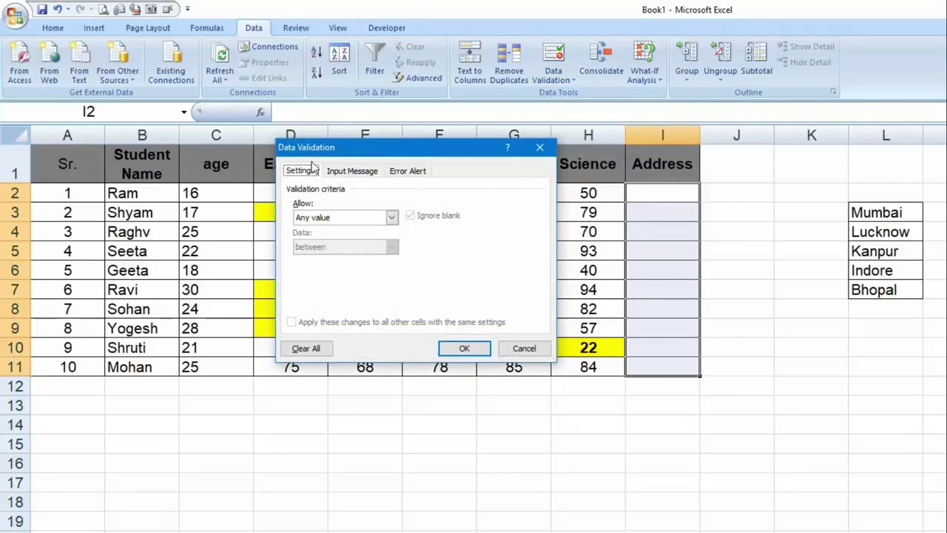
{"action": "left_click", "coordinate": [333, 218]}
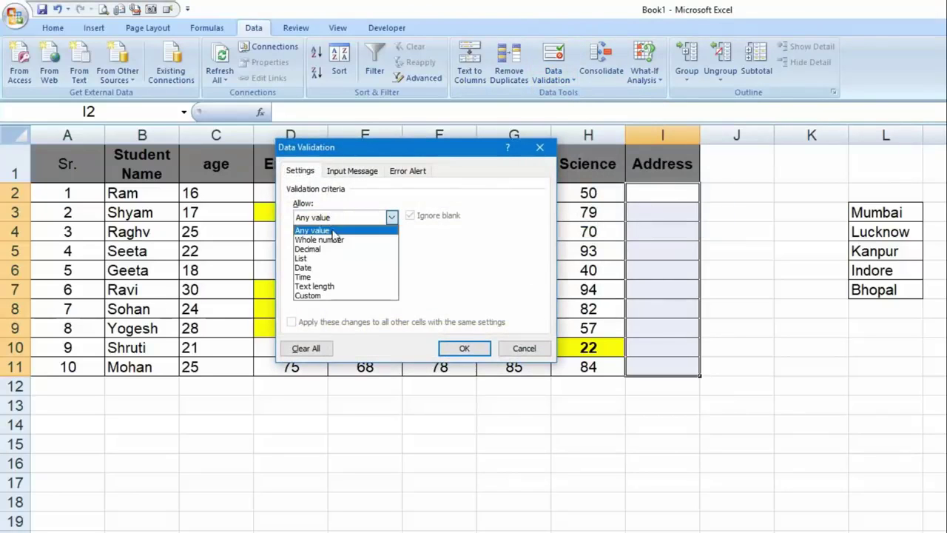
{"action": "left_click", "coordinate": [326, 259]}
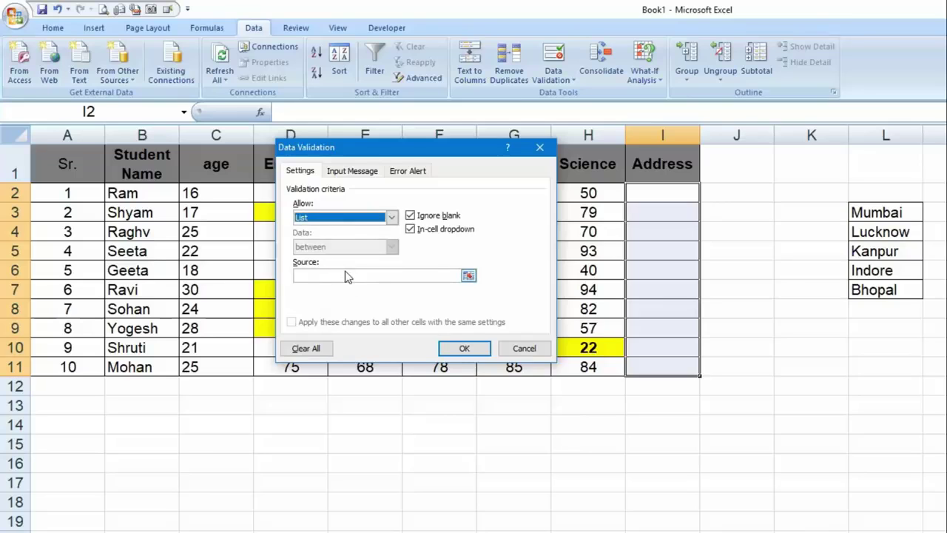
{"action": "left_click", "coordinate": [349, 276]}
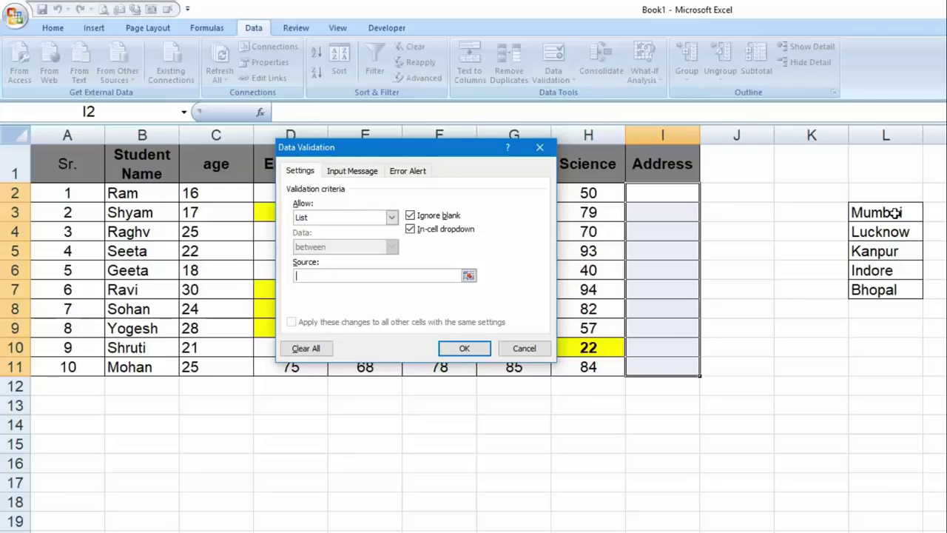
{"action": "left_click_drag", "start_coordinate": [896, 213], "coordinate": [898, 290]}
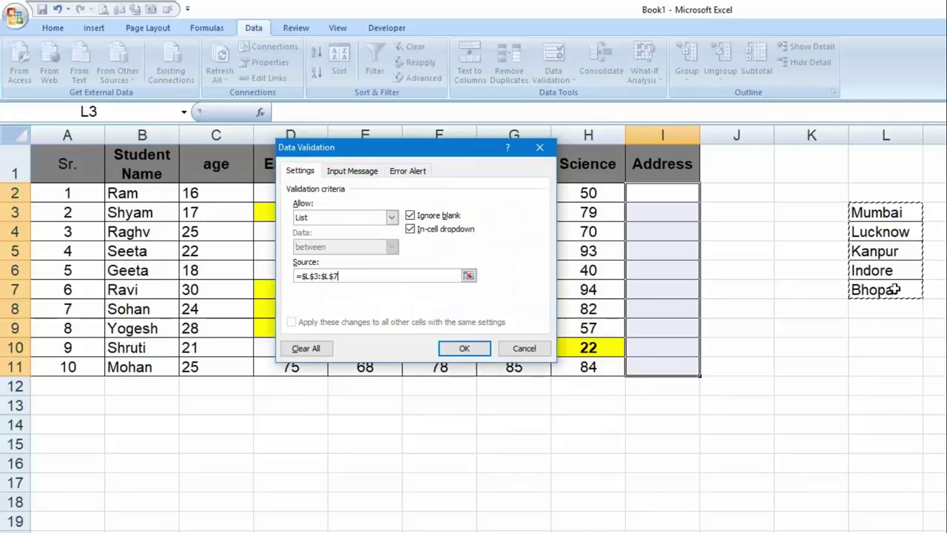
{"action": "left_click", "coordinate": [474, 350]}
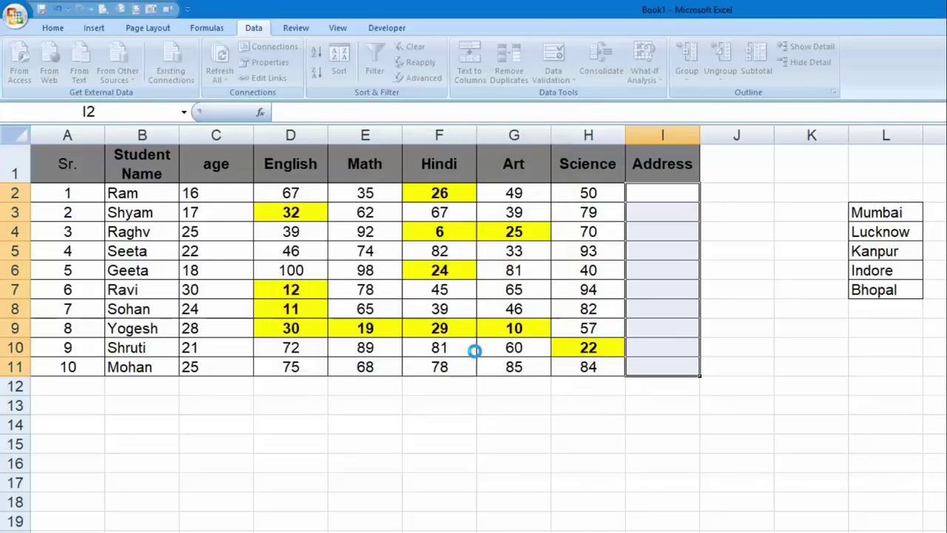
Choose Lucknow for Address cell I2 and Indore for I3 from their drop-down lists
{"action": "left_click", "coordinate": [684, 212]}
{"action": "left_click", "coordinate": [678, 229]}
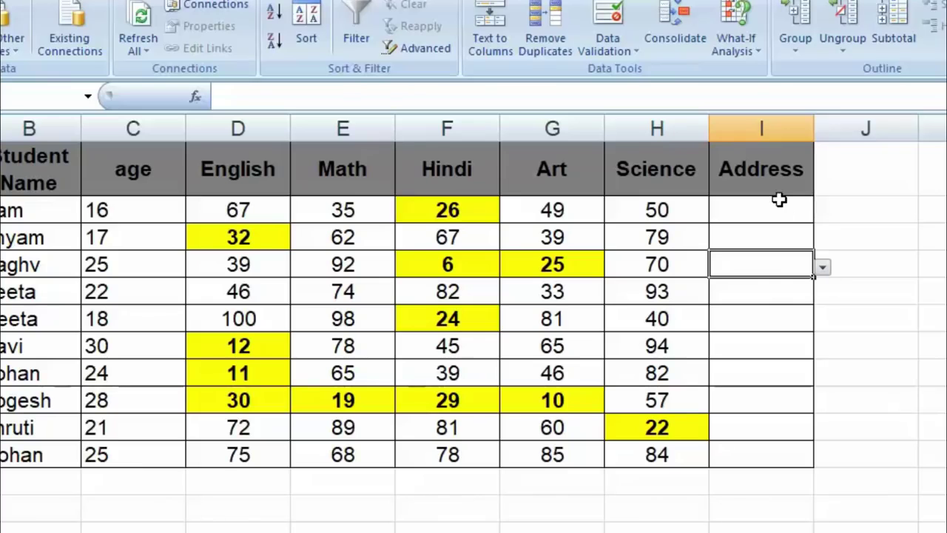
{"action": "left_click", "coordinate": [676, 191]}
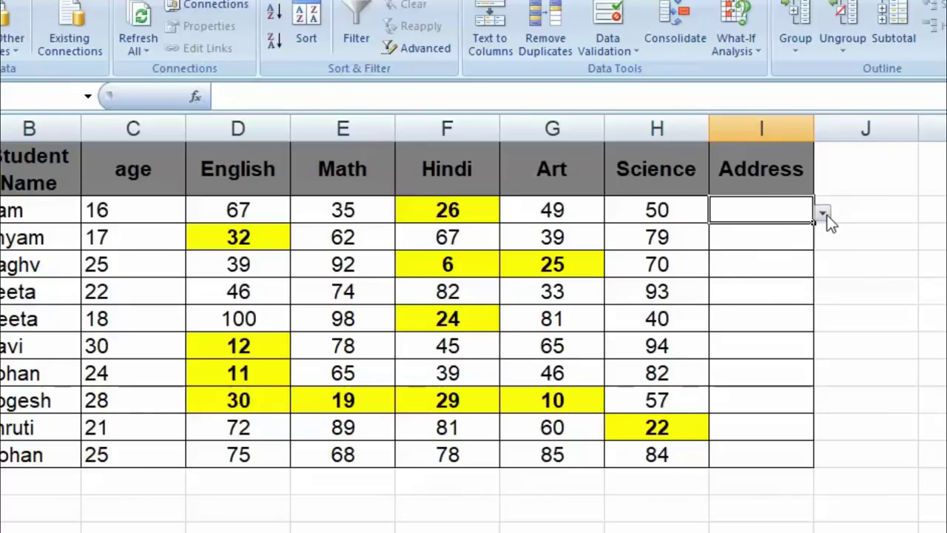
{"action": "left_click", "coordinate": [823, 214]}
{"action": "left_click", "coordinate": [772, 243]}
{"action": "left_click", "coordinate": [776, 247]}
{"action": "left_click", "coordinate": [824, 249]}
{"action": "left_click", "coordinate": [812, 238]}
{"action": "left_click", "coordinate": [823, 241]}
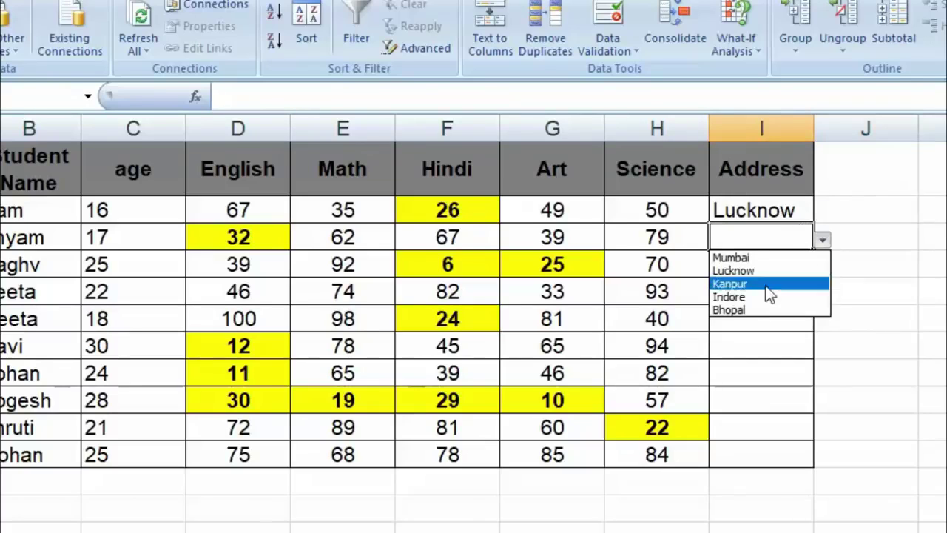
{"action": "left_click", "coordinate": [765, 296]}
Fill Address cells I4 to I6 from the drop-down lists with Bhopal, Kanpur and Kanpur
{"action": "left_click", "coordinate": [757, 264]}
{"action": "left_click", "coordinate": [823, 268]}
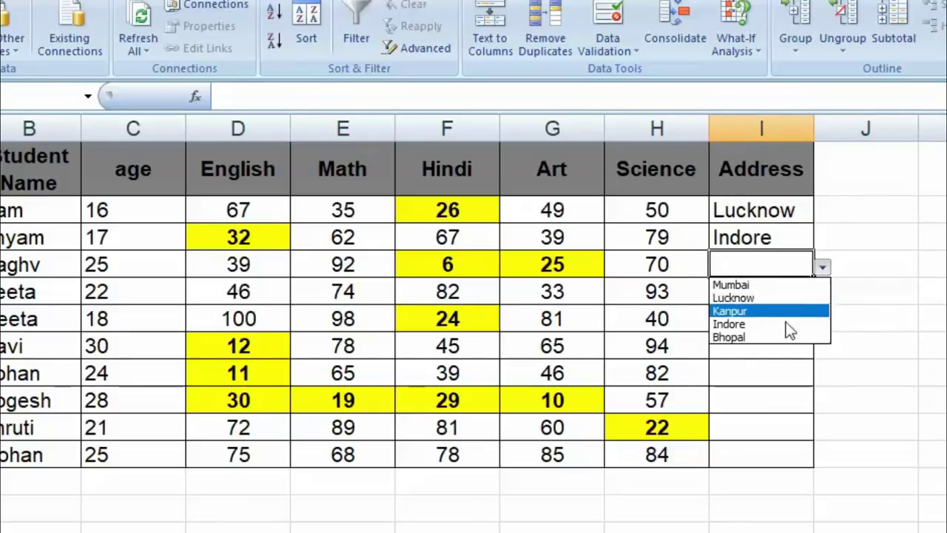
{"action": "left_click", "coordinate": [783, 335]}
{"action": "left_click", "coordinate": [787, 293]}
{"action": "left_click", "coordinate": [821, 294]}
{"action": "left_click", "coordinate": [761, 337]}
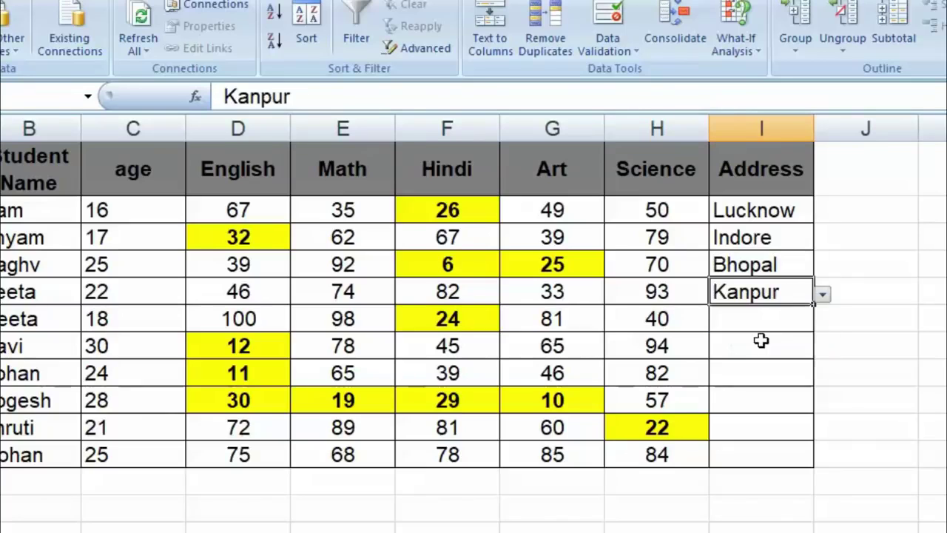
{"action": "left_click", "coordinate": [764, 316]}
{"action": "left_click", "coordinate": [823, 321]}
{"action": "left_click", "coordinate": [770, 373]}
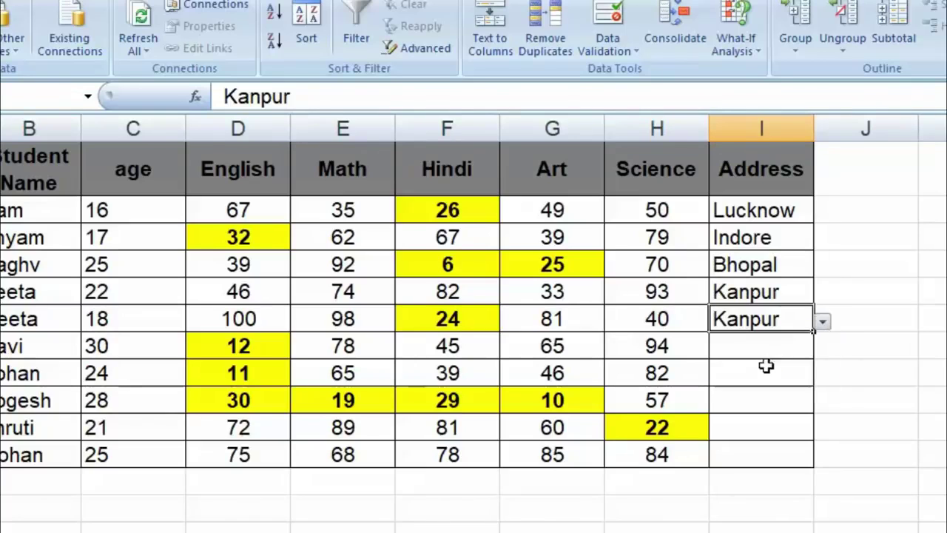
Fill Address cells I7 to I9 from the drop-down lists with Lucknow, Indore and Kanpur
{"action": "left_click", "coordinate": [767, 348]}
{"action": "left_click", "coordinate": [823, 350]}
{"action": "left_click", "coordinate": [776, 383]}
{"action": "left_click", "coordinate": [776, 371]}
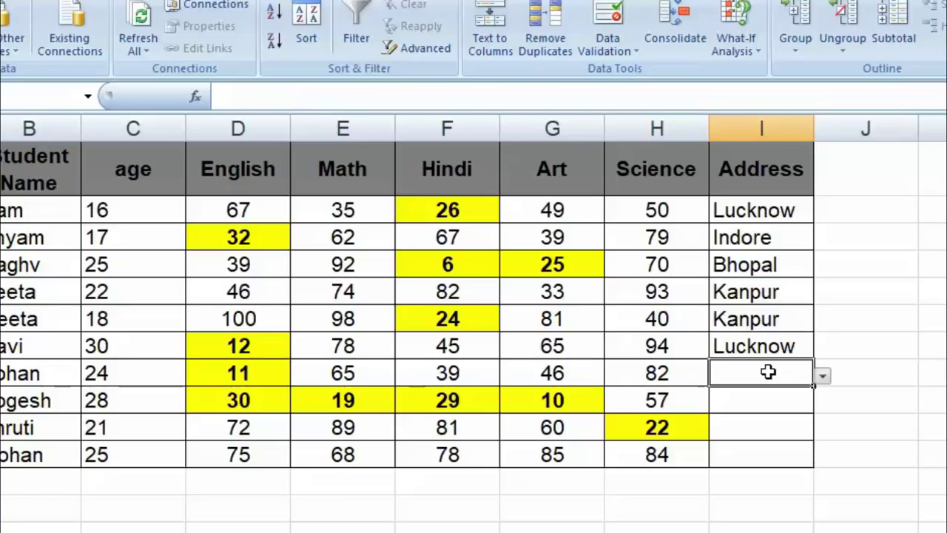
{"action": "left_click", "coordinate": [823, 375]}
{"action": "left_click", "coordinate": [765, 432]}
{"action": "left_click", "coordinate": [765, 407]}
{"action": "left_click", "coordinate": [822, 402]}
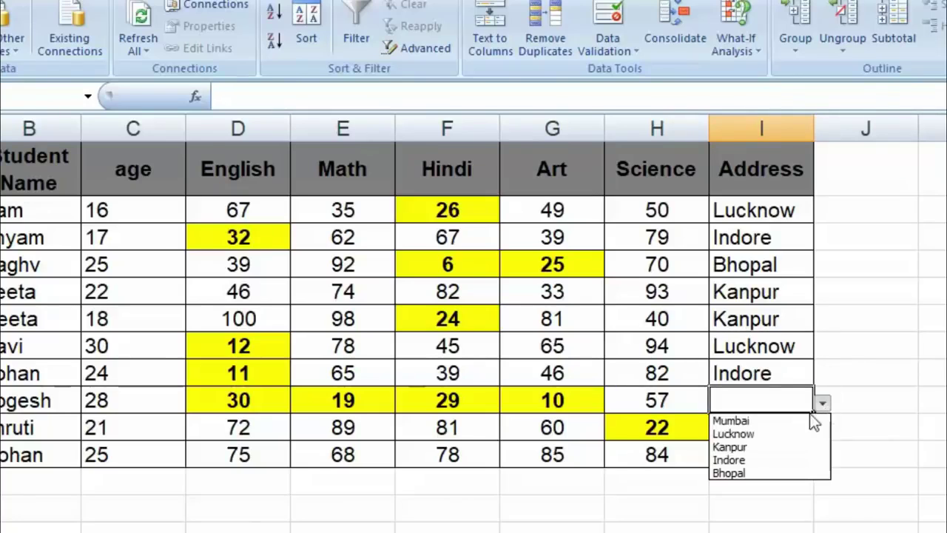
{"action": "left_click", "coordinate": [760, 448]}
Choose Bhopal for Address cell I10 and pick a city from the drop-down list for I11
{"action": "left_click", "coordinate": [799, 433]}
{"action": "left_click", "coordinate": [819, 431]}
{"action": "left_click", "coordinate": [811, 430]}
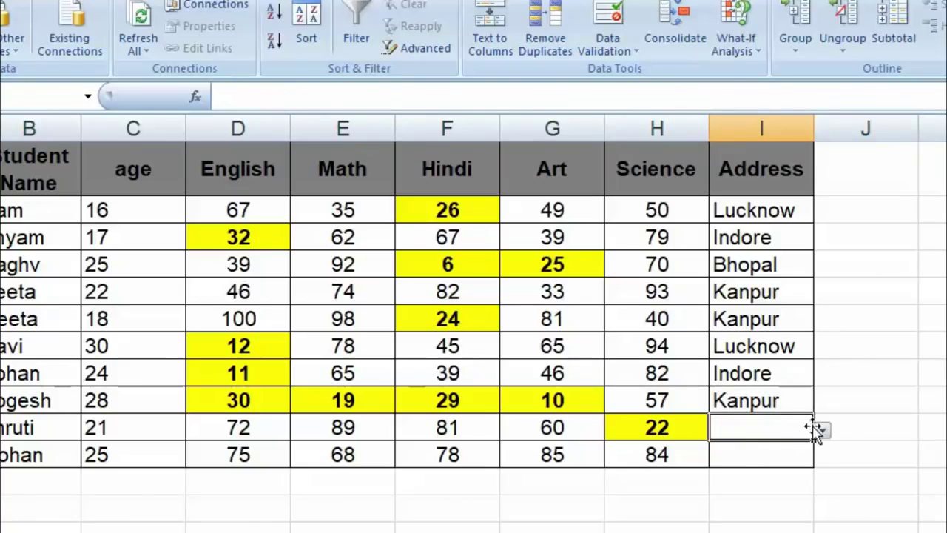
{"action": "left_click", "coordinate": [823, 429]}
{"action": "left_click", "coordinate": [766, 500]}
{"action": "left_click", "coordinate": [762, 463]}
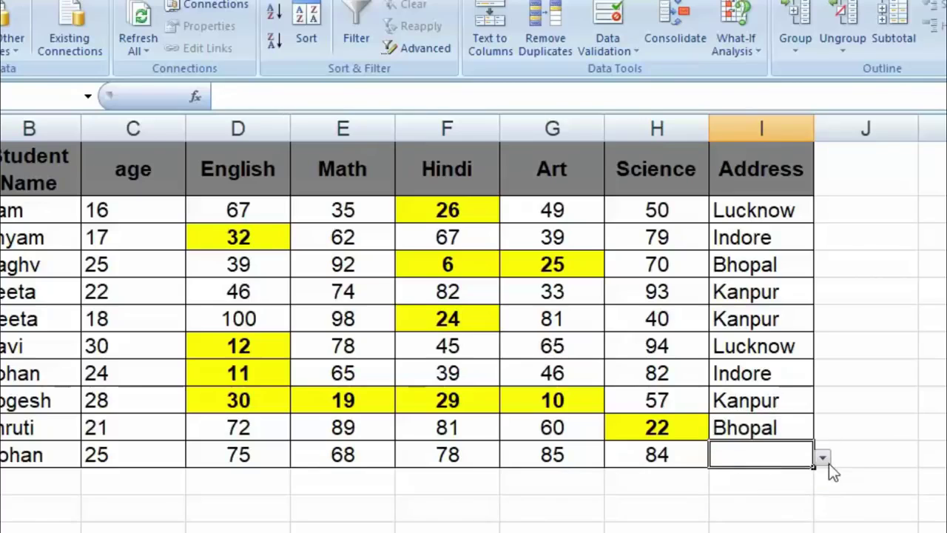
{"action": "left_click", "coordinate": [823, 458]}
{"action": "left_click", "coordinate": [748, 521]}
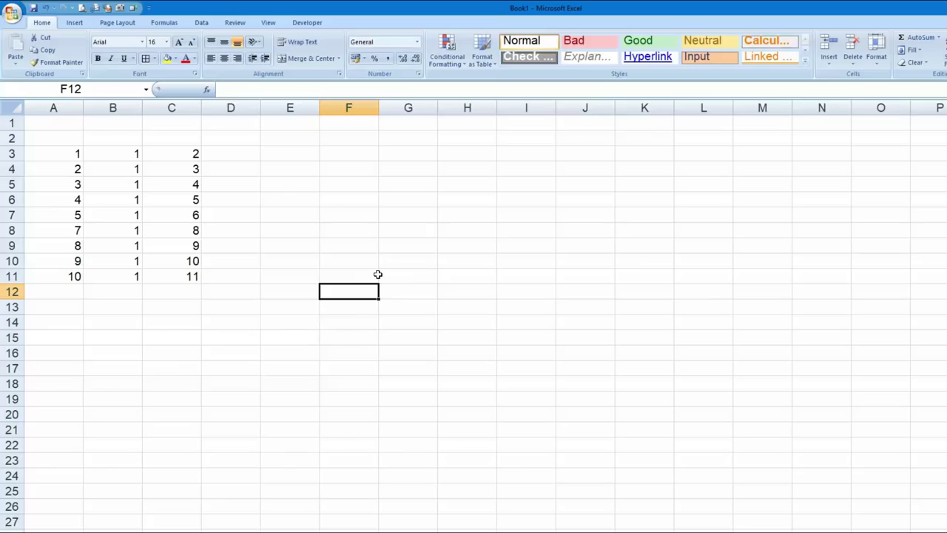
Paste the copied screenshot onto the sheet and scale it down to about 20.8 cm high by 37 cm wide beside the numbers
{"action": "key", "text": "ctrl+v"}
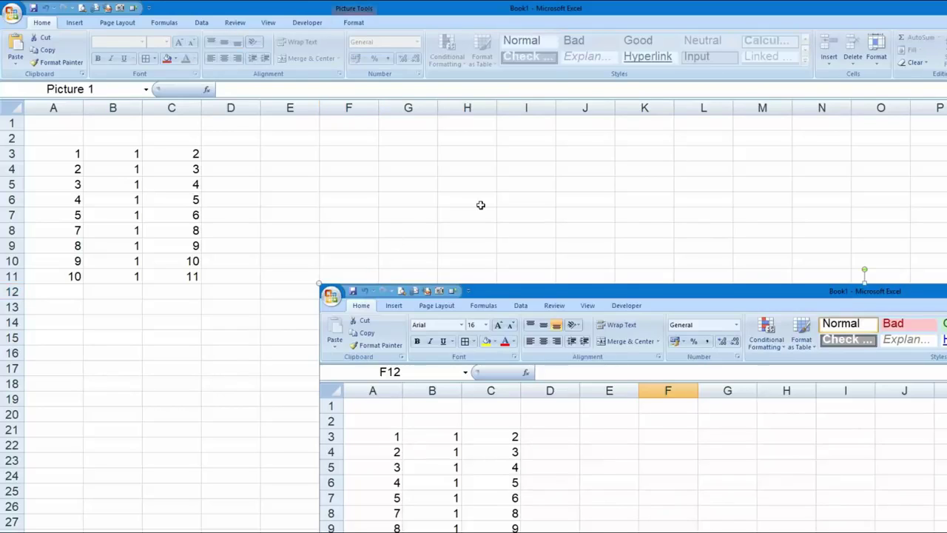
{"action": "left_click_drag", "start_coordinate": [398, 290], "coordinate": [529, 268]}
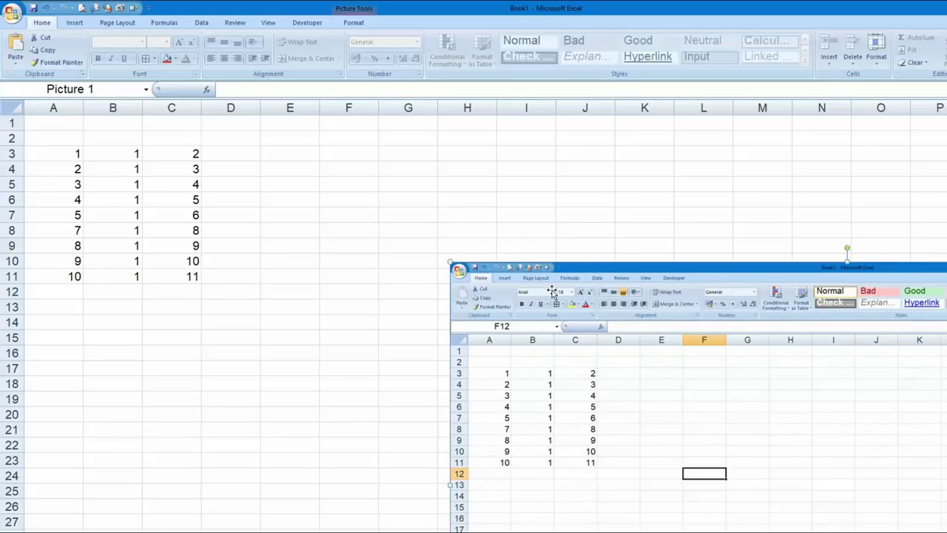
{"action": "left_click_drag", "start_coordinate": [551, 291], "coordinate": [307, 206]}
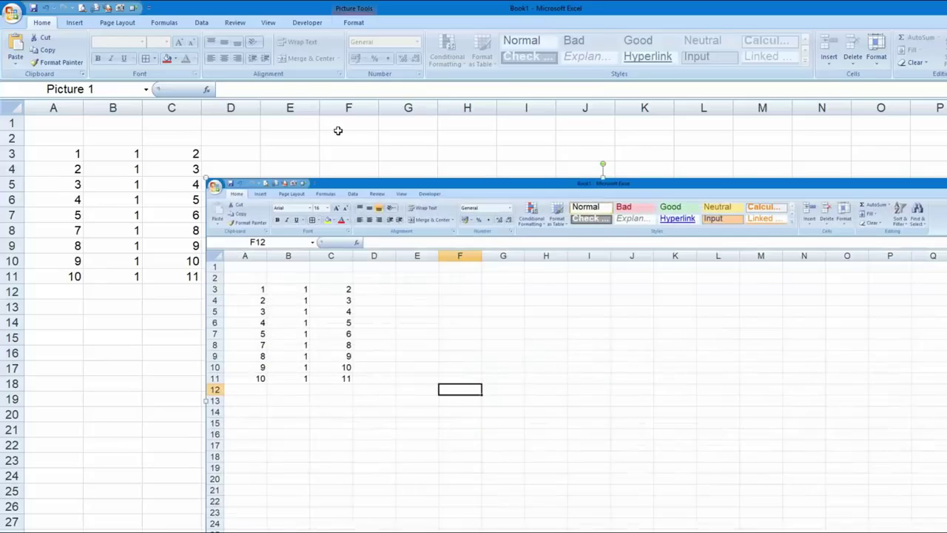
Crop the pasted screenshot to only its worksheet area, about columns A to F and rows 1 to 13
{"action": "left_click", "coordinate": [360, 26]}
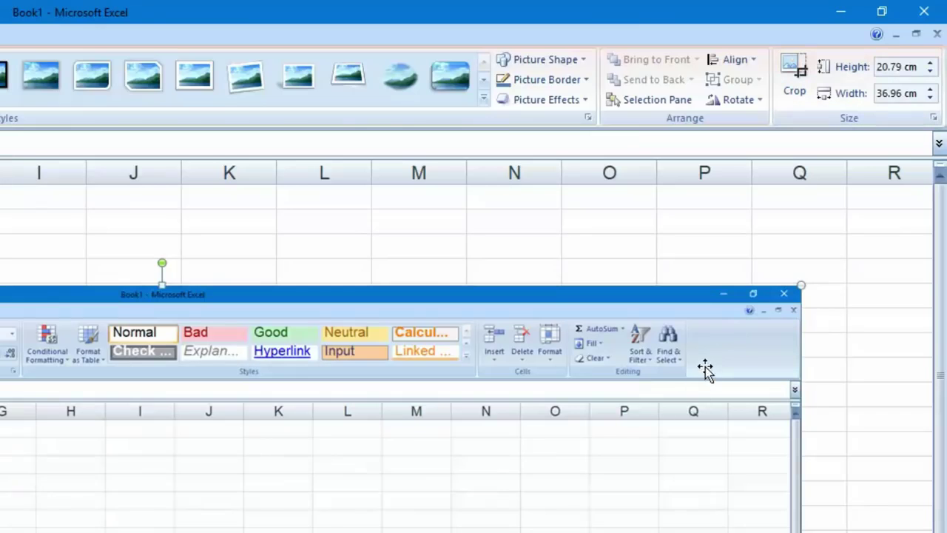
{"action": "left_click", "coordinate": [804, 98]}
{"action": "left_click_drag", "start_coordinate": [791, 291], "coordinate": [8, 403]}
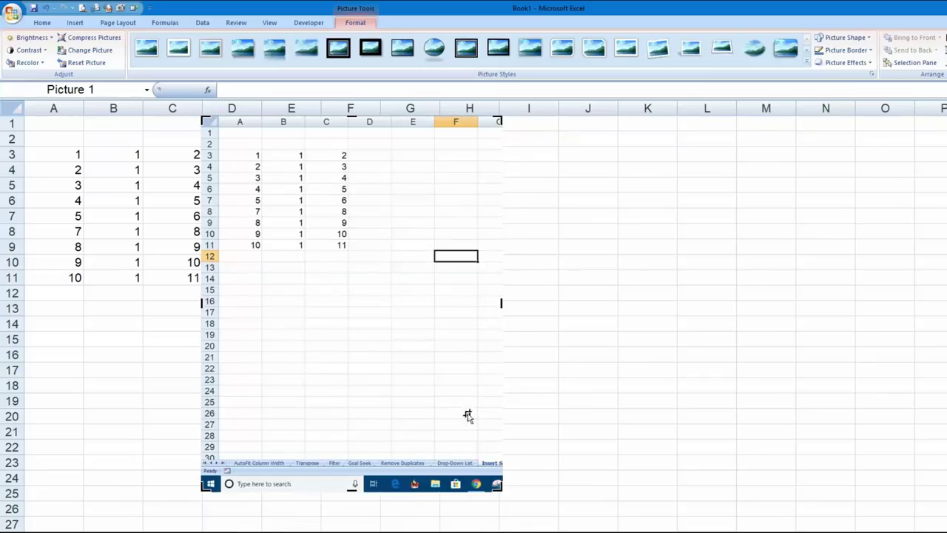
{"action": "left_click_drag", "start_coordinate": [498, 490], "coordinate": [481, 287]}
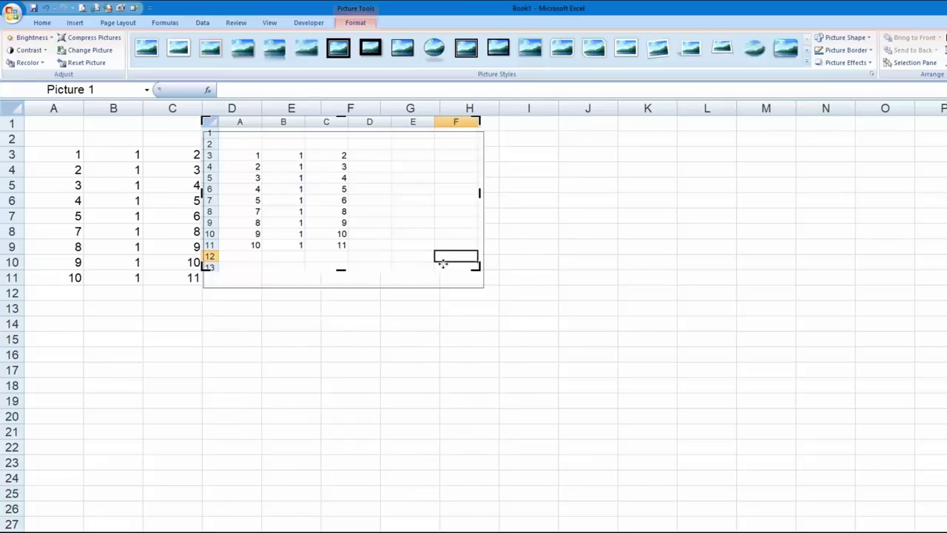
Move the cropped picture clear of the number columns and enlarge it to span about columns D to L and rows 2 to 19
{"action": "left_click_drag", "start_coordinate": [426, 197], "coordinate": [489, 260]}
{"action": "left_click", "coordinate": [611, 271]}
{"action": "left_click", "coordinate": [501, 313]}
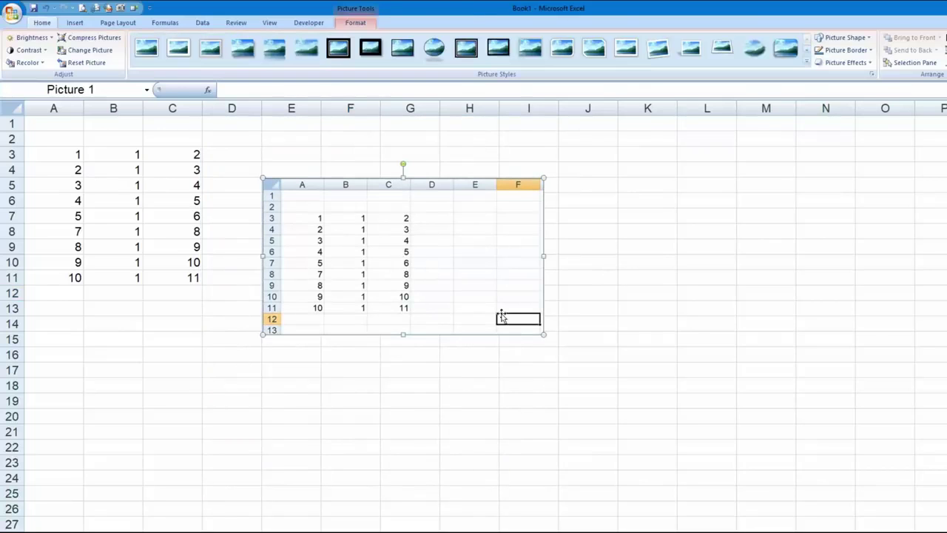
{"action": "left_click_drag", "start_coordinate": [544, 337], "coordinate": [678, 445]}
{"action": "left_click_drag", "start_coordinate": [582, 376], "coordinate": [561, 339]}
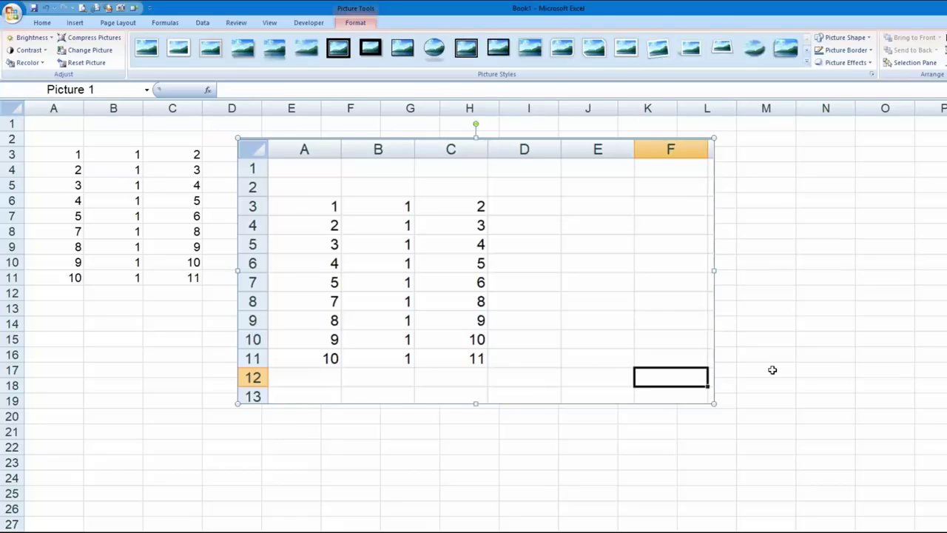
Apply the oval picture style with a thick black border and shrink the picture to span about columns D to J
{"action": "left_click", "coordinate": [434, 48]}
{"action": "left_click", "coordinate": [823, 307]}
{"action": "left_click", "coordinate": [585, 216]}
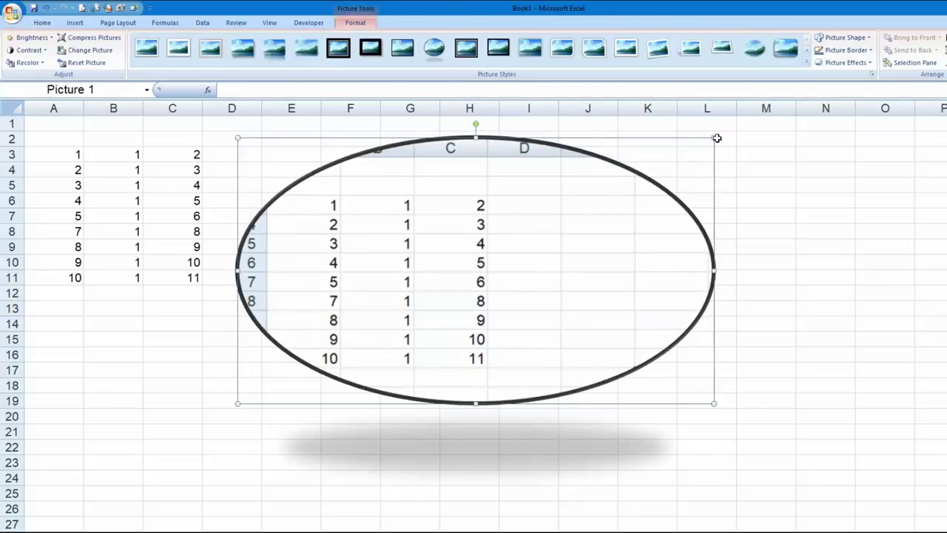
{"action": "left_click_drag", "start_coordinate": [636, 167], "coordinate": [599, 201]}
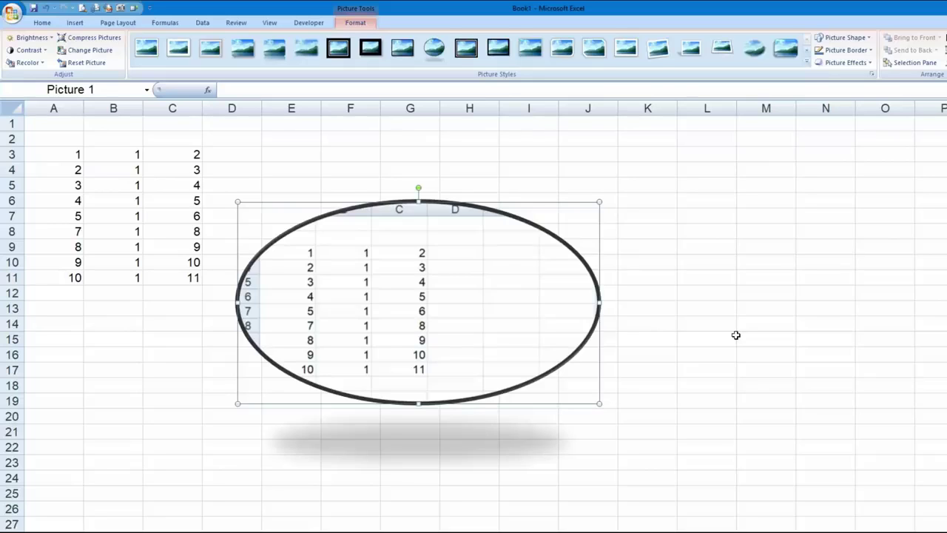
Open the Snipping Tool and capture a rectangular snip of the ribbon's Arrange area down to column headings M to Q
{"action": "key", "text": "super+s"}
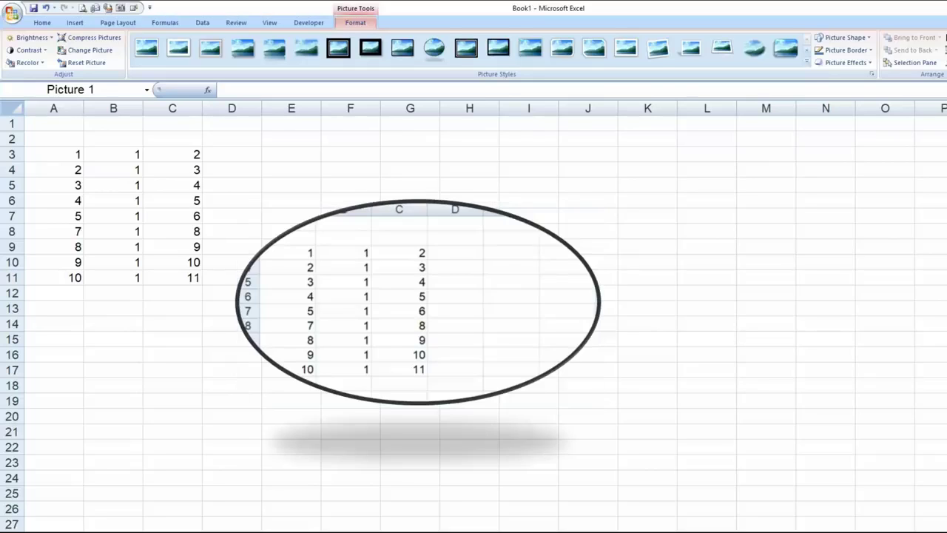
{"action": "type", "text": "s"}
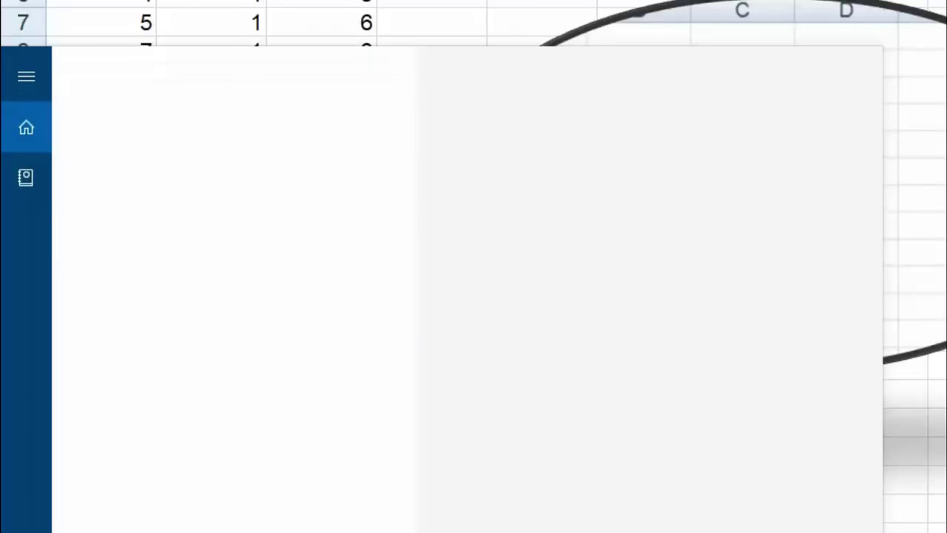
{"action": "type", "text": "nipping"}
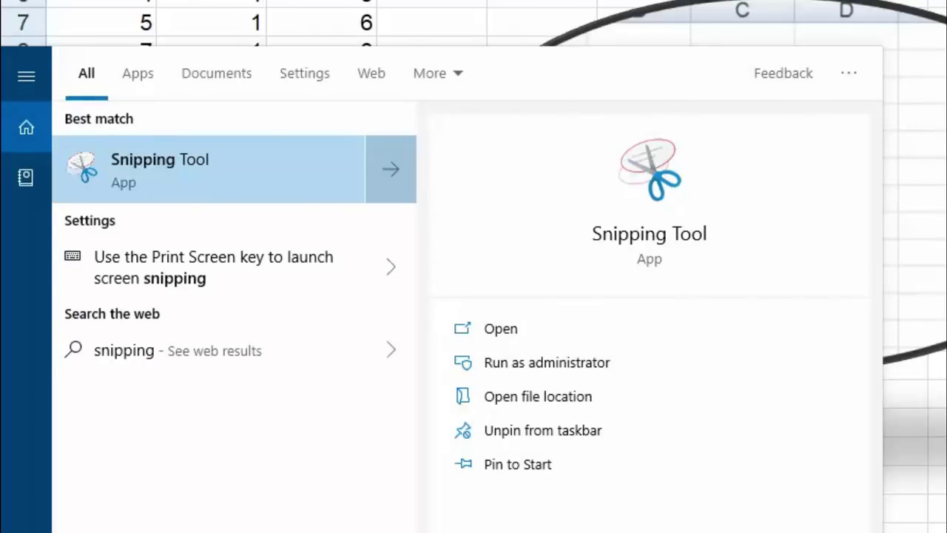
{"action": "left_click", "coordinate": [94, 178]}
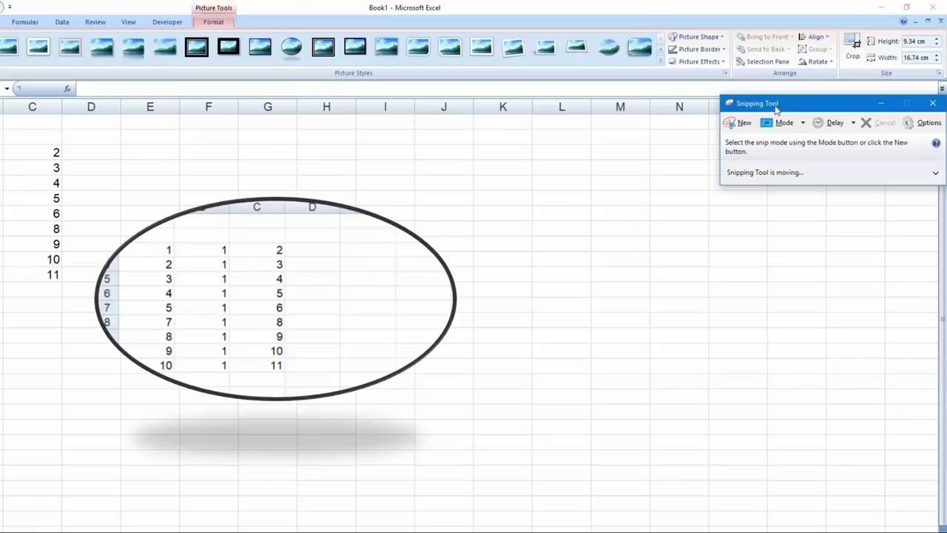
{"action": "left_click_drag", "start_coordinate": [776, 109], "coordinate": [0, 134]}
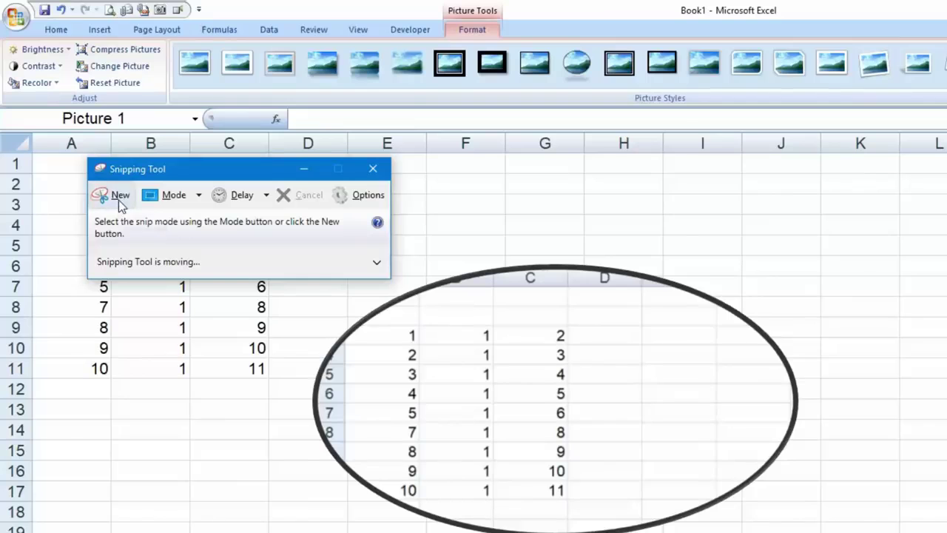
{"action": "left_click", "coordinate": [118, 200]}
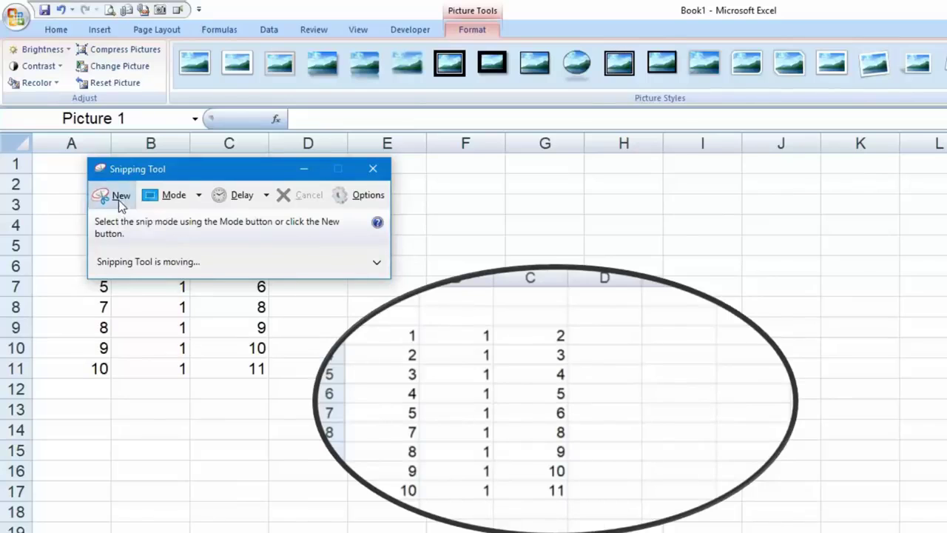
{"action": "left_click_drag", "start_coordinate": [852, 0], "coordinate": [464, 160]}
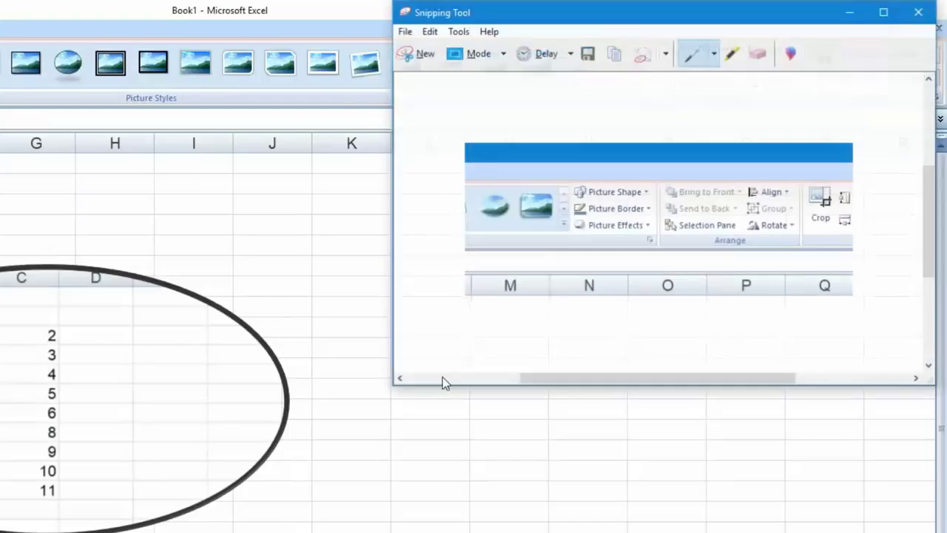
Annotate the snip with a yellow highlighter stroke over Align and white and red pen loops around the Arrange group
{"action": "left_click_drag", "start_coordinate": [574, 15], "coordinate": [79, 93]}
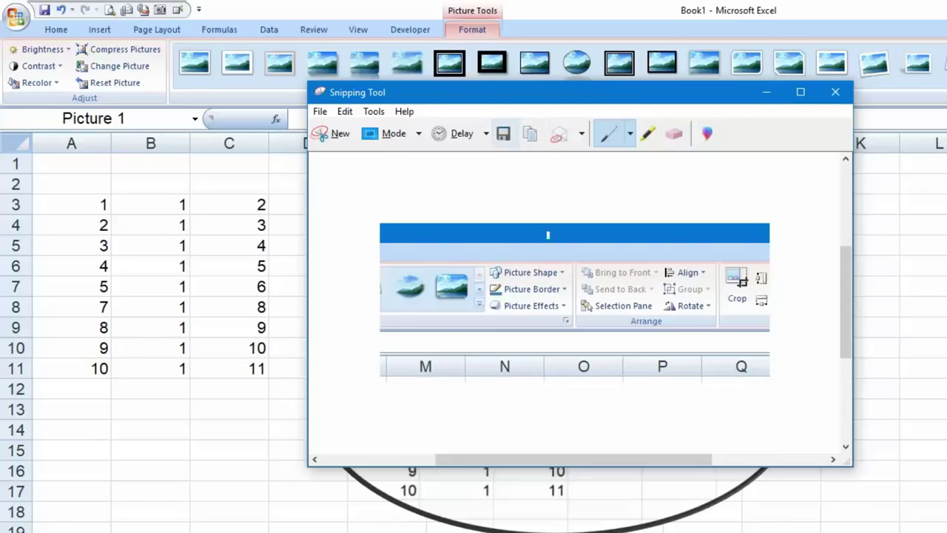
{"action": "left_click", "coordinate": [648, 133]}
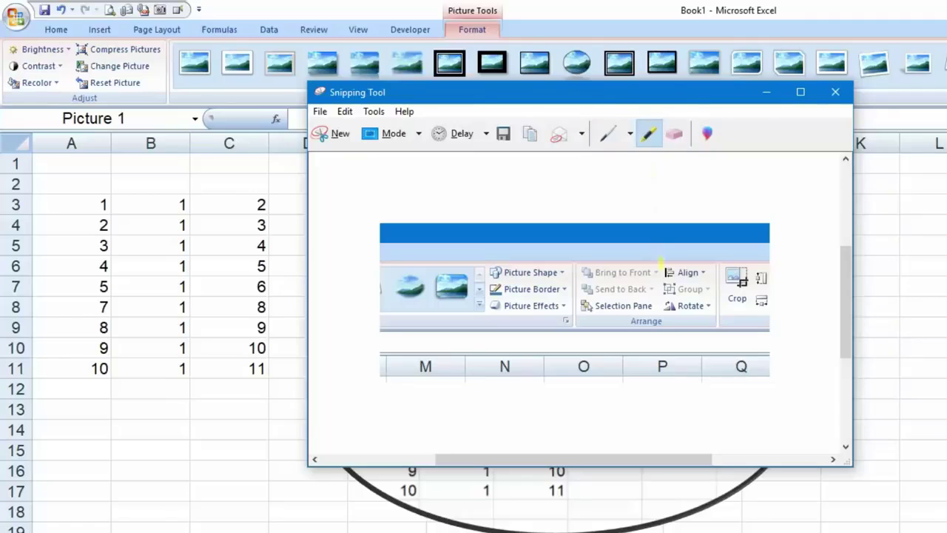
{"action": "left_click_drag", "start_coordinate": [642, 254], "coordinate": [690, 276]}
{"action": "left_click", "coordinate": [608, 133]}
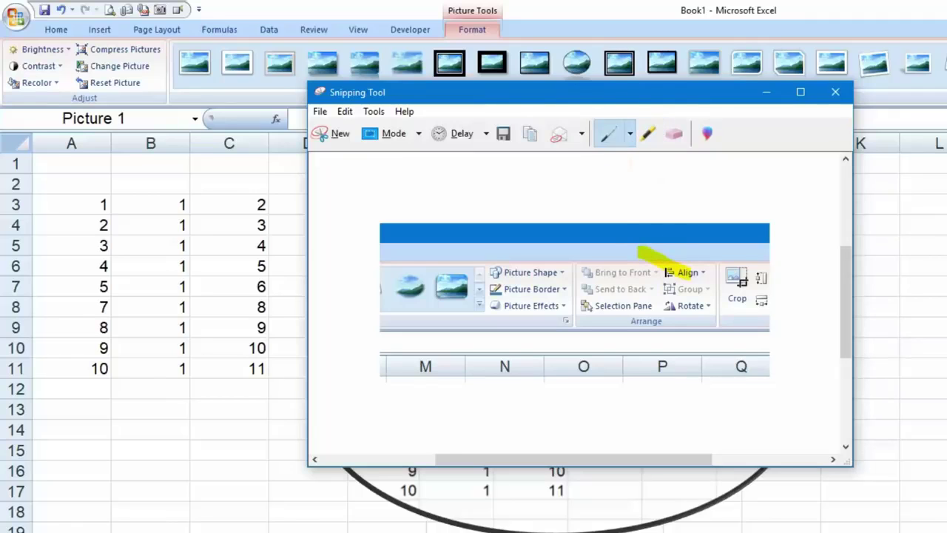
{"action": "mouse_move", "coordinate": [627, 231]}
{"action": "left_mouse_down"}
{"action": "mouse_move", "coordinate": [653, 305]}
{"action": "mouse_move", "coordinate": [623, 234]}
{"action": "mouse_move", "coordinate": [629, 226]}
{"action": "mouse_move", "coordinate": [592, 241]}
{"action": "mouse_move", "coordinate": [685, 241]}
{"action": "left_mouse_up"}
{"action": "left_click", "coordinate": [631, 133]}
{"action": "left_click", "coordinate": [634, 158]}
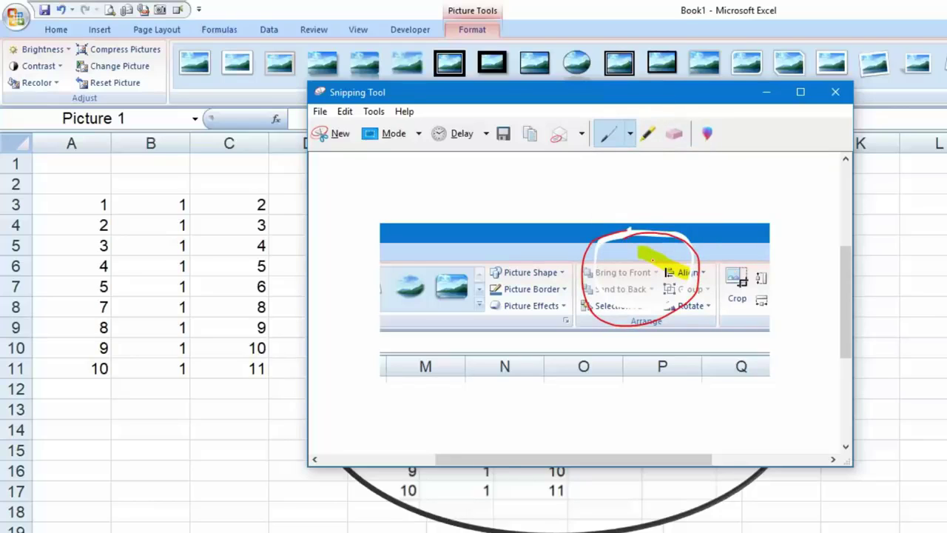
Copy the annotated snip, paste it into the worksheet, and place it beside the oval picture, scaled down to about columns L to P
{"action": "left_click", "coordinate": [374, 111]}
{"action": "left_click", "coordinate": [392, 131]}
{"action": "left_click", "coordinate": [345, 111]}
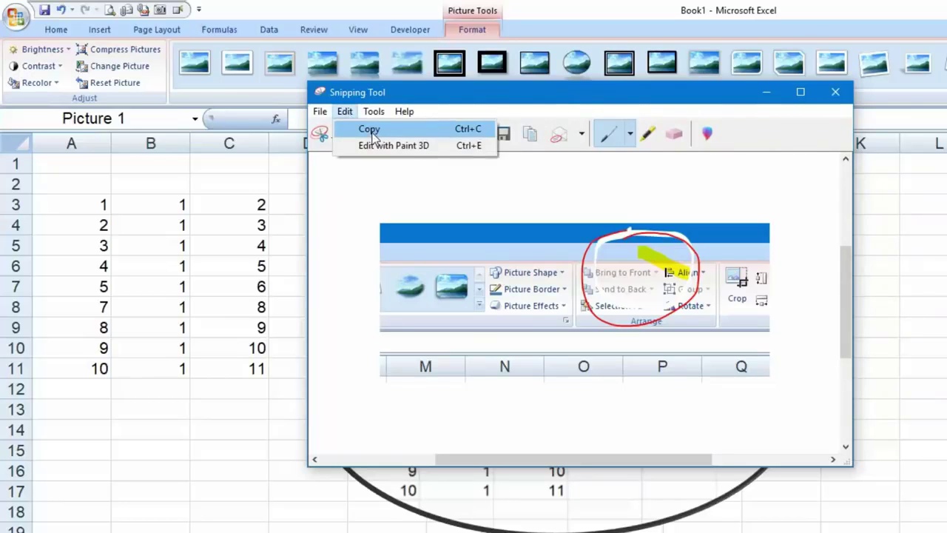
{"action": "left_click", "coordinate": [363, 129]}
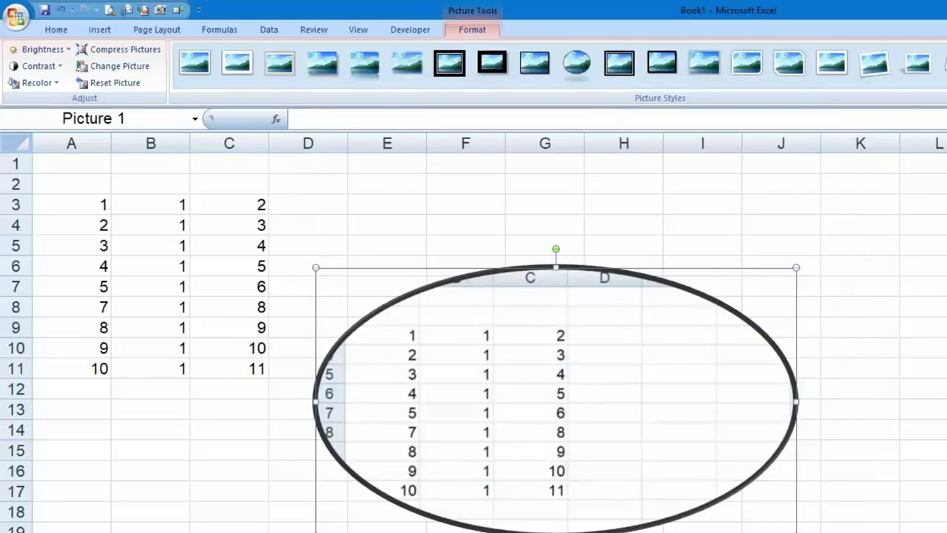
{"action": "left_click", "coordinate": [647, 227]}
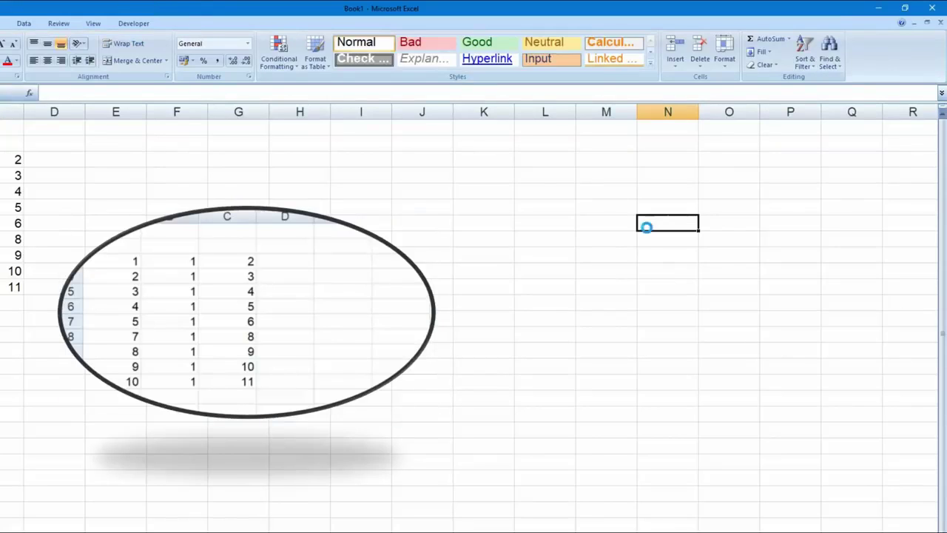
{"action": "key", "text": "ctrl+v"}
{"action": "left_click_drag", "start_coordinate": [769, 245], "coordinate": [615, 186]}
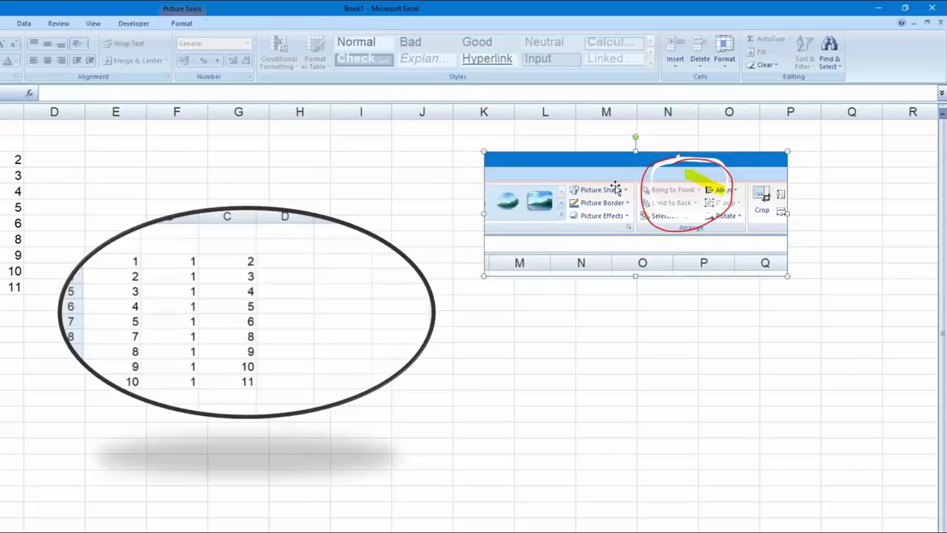
{"action": "left_click_drag", "start_coordinate": [484, 276], "coordinate": [534, 252]}
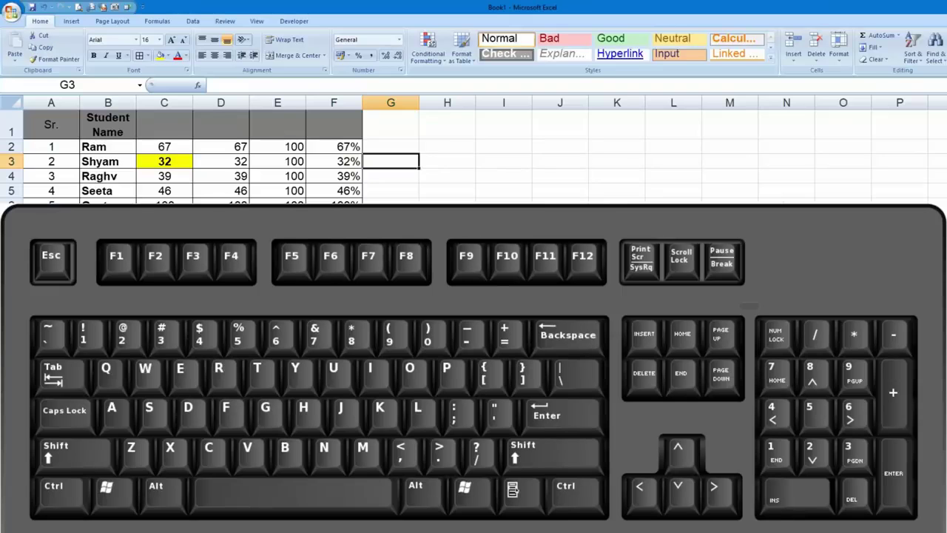
Display the student sheet's formulas, inspect the SUM formulas in D3, D6 and D10, and return to showing values
{"action": "key", "text": "ctrl+grave"}
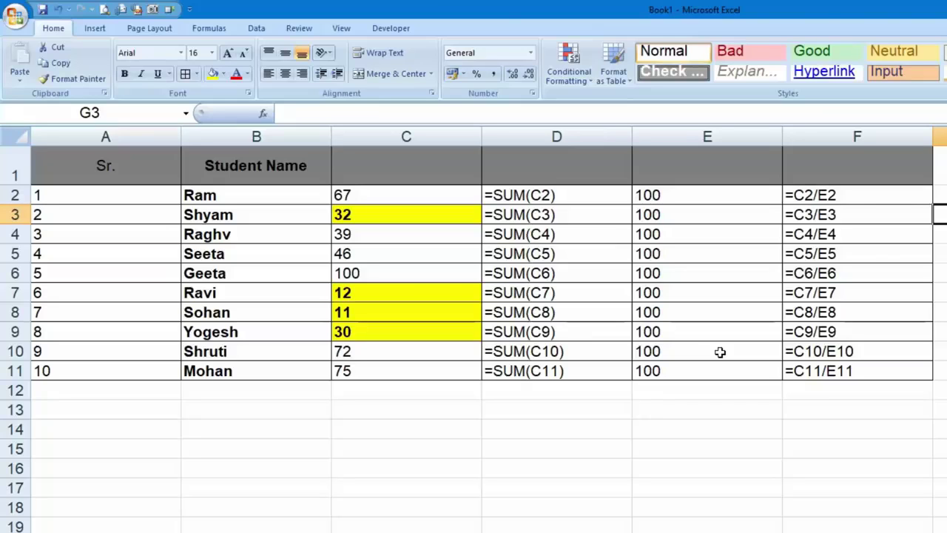
{"action": "double_click", "coordinate": [536, 215]}
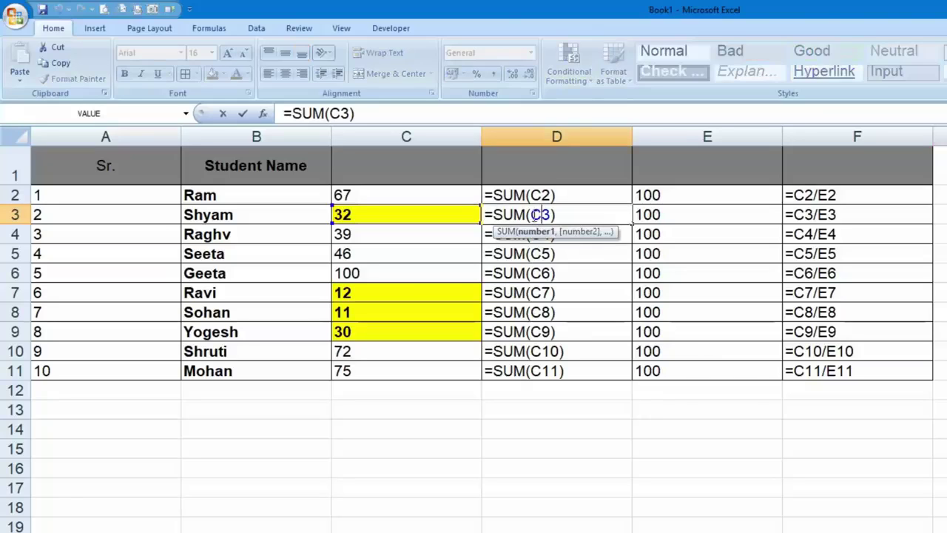
{"action": "double_click", "coordinate": [514, 273]}
{"action": "double_click", "coordinate": [532, 352]}
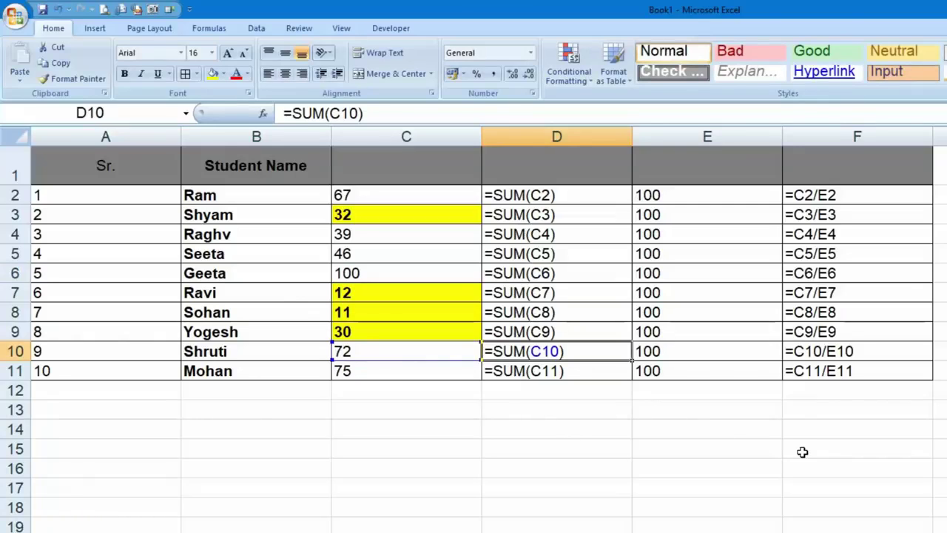
{"action": "left_click", "coordinate": [821, 510]}
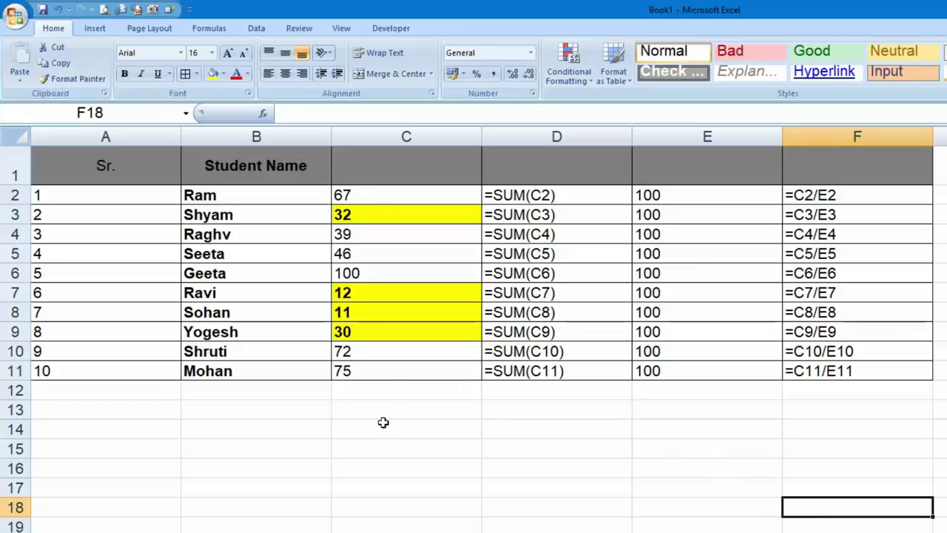
{"action": "key", "text": "ctrl+grave"}
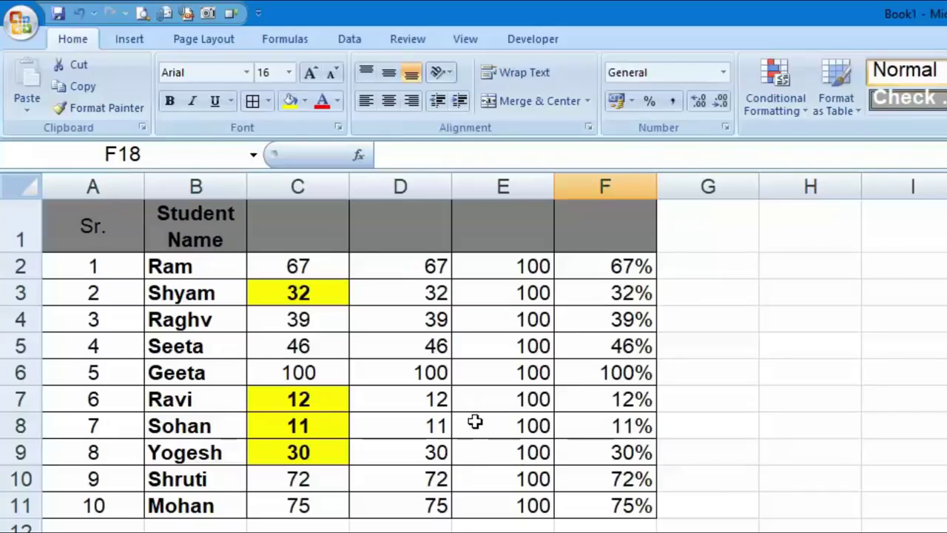
Switch the formula display on and off again with the Show Formulas command
{"action": "left_click", "coordinate": [308, 39]}
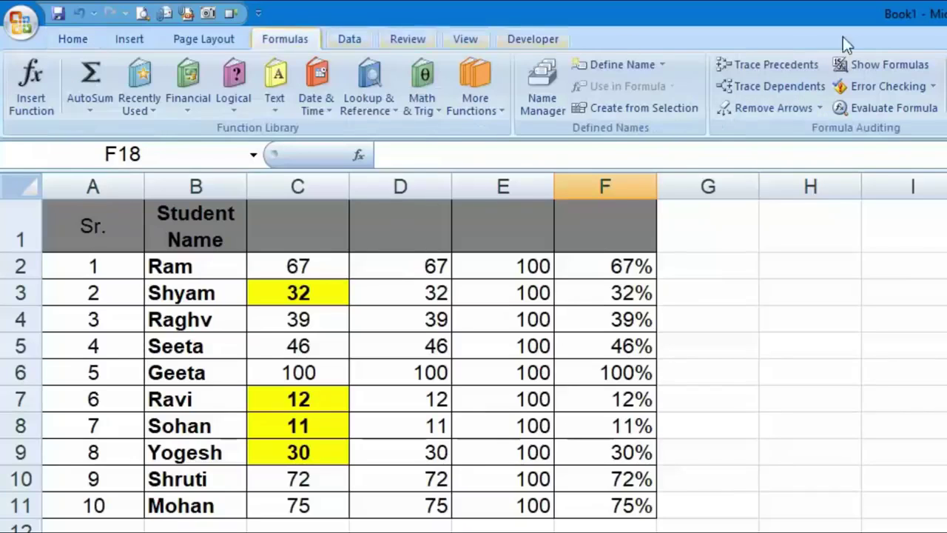
{"action": "left_click", "coordinate": [916, 72]}
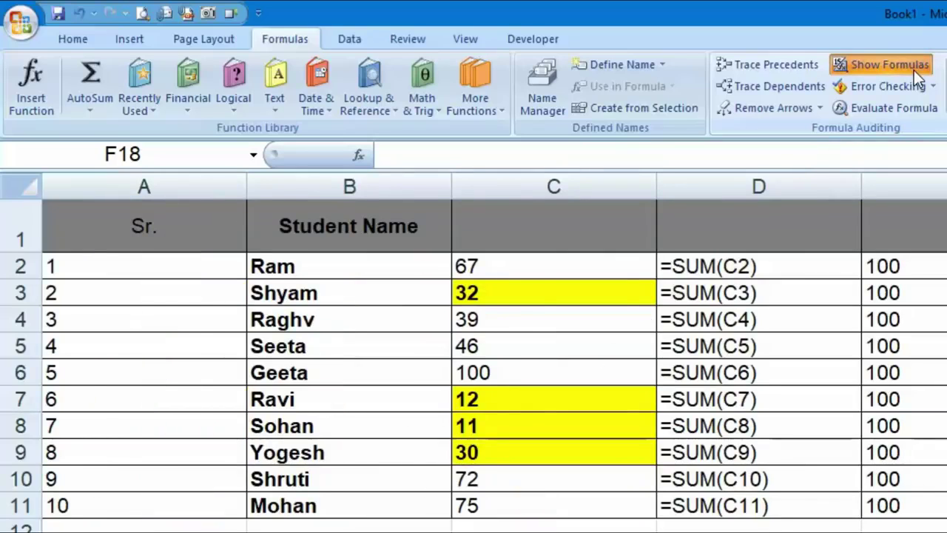
{"action": "left_click", "coordinate": [918, 68]}
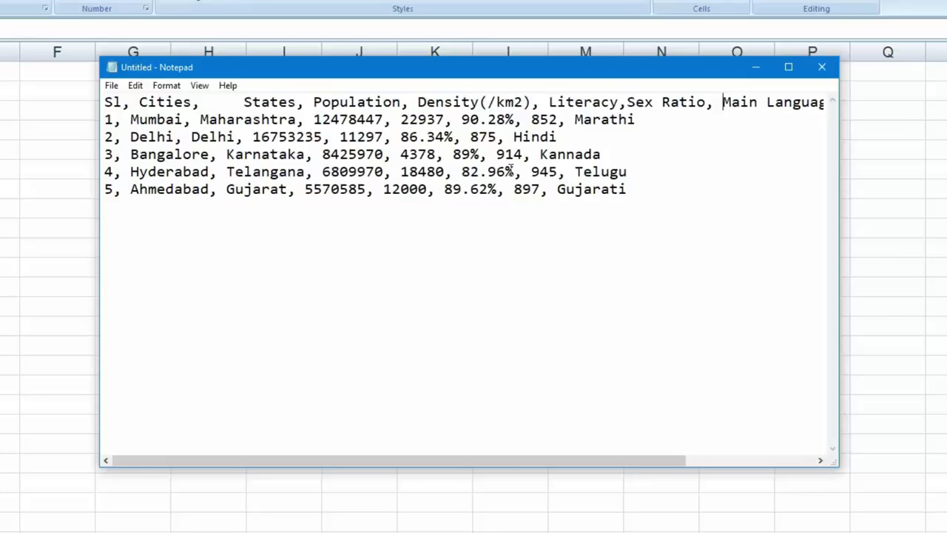
Copy all the comma-separated city data from Notepad and paste it into the empty Excel sheet at A1
{"action": "left_click", "coordinate": [637, 191]}
{"action": "left_click_drag", "start_coordinate": [635, 190], "coordinate": [102, 99]}
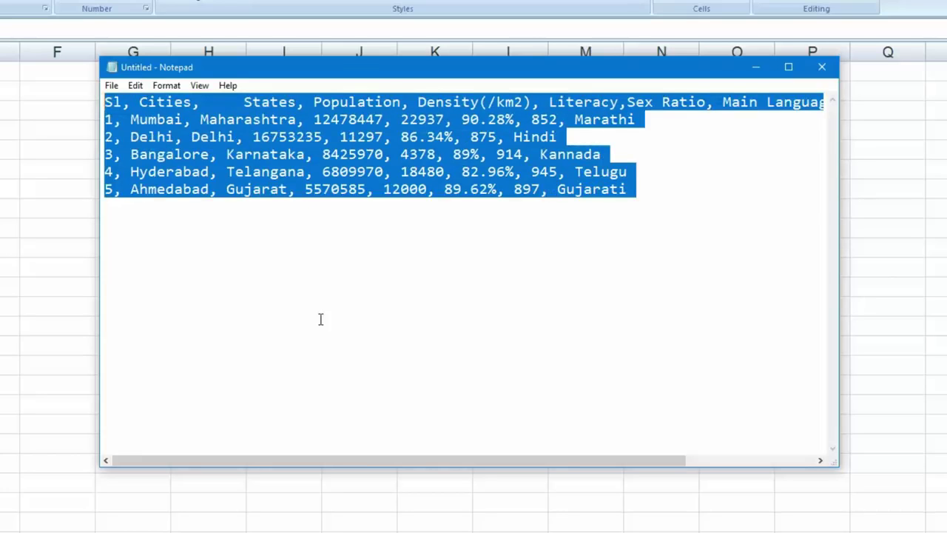
{"action": "key", "text": "ctrl+c"}
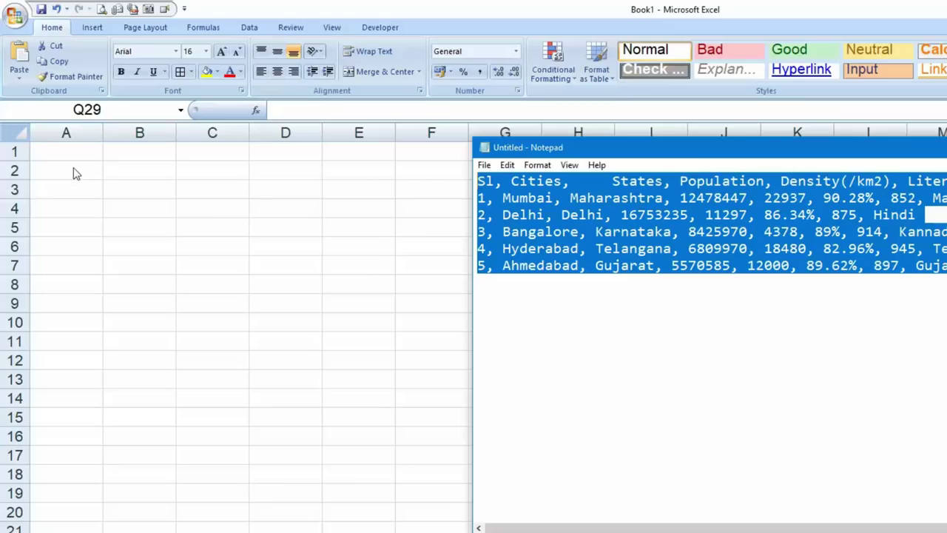
{"action": "left_click", "coordinate": [74, 150]}
{"action": "key", "text": "ctrl+v"}
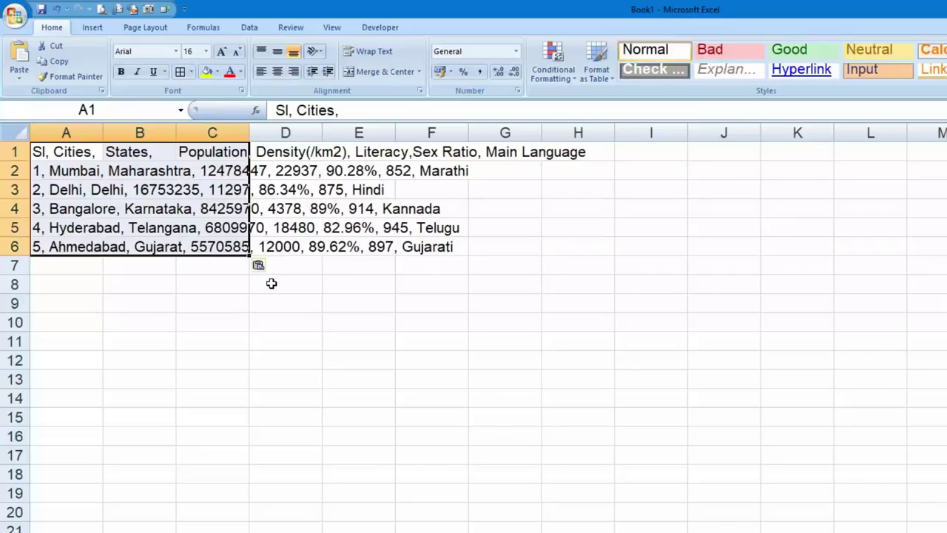
{"action": "left_click", "coordinate": [344, 316]}
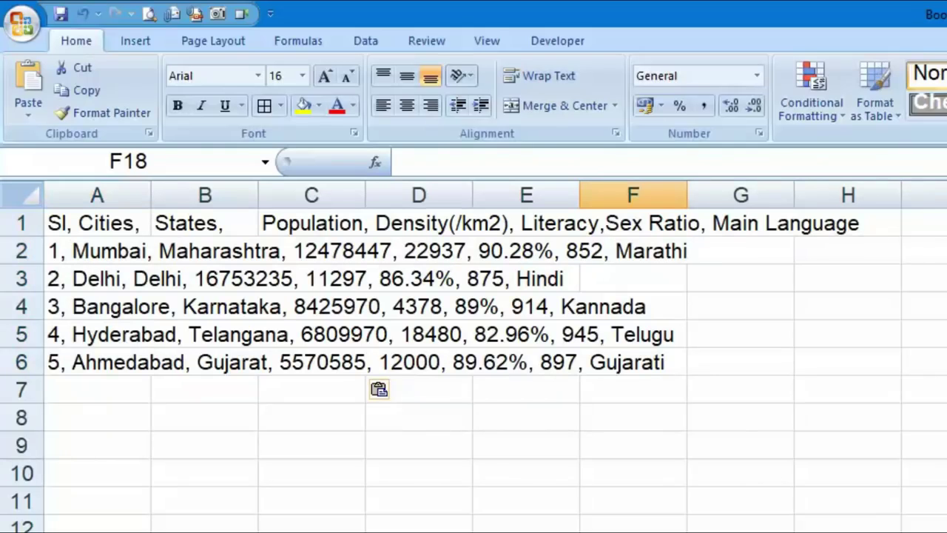
Split the text in A1:A6 into columns using only the comma delimiter and General format, replacing the destination cells
{"action": "left_click_drag", "start_coordinate": [124, 223], "coordinate": [121, 371]}
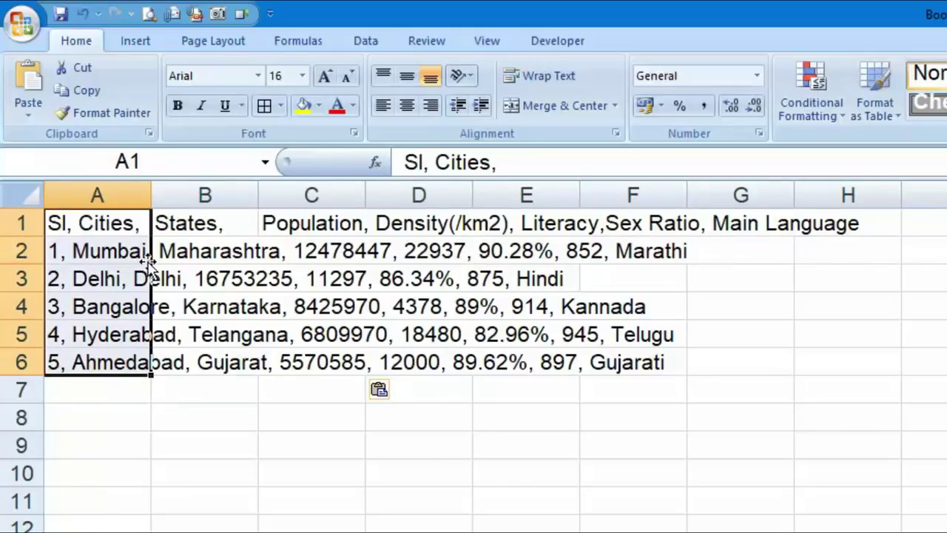
{"action": "left_click", "coordinate": [370, 40]}
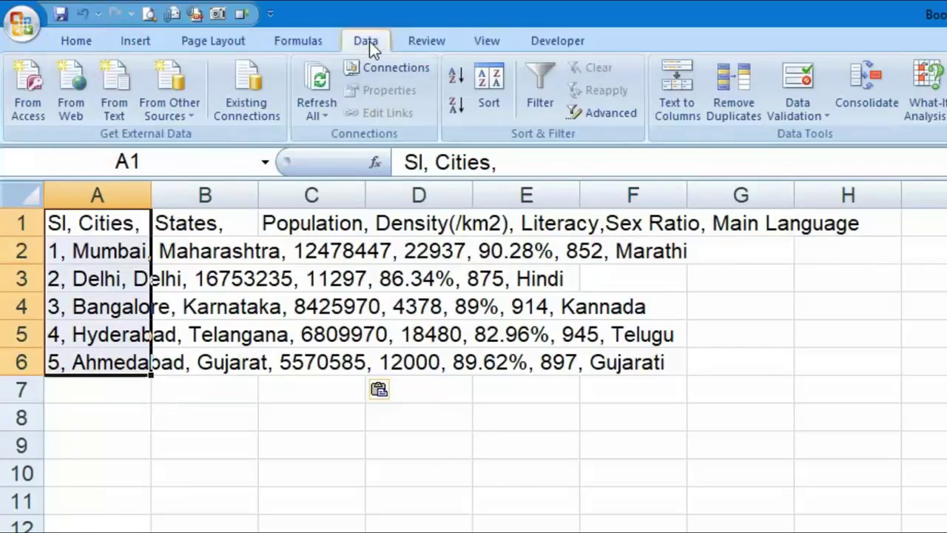
{"action": "left_click", "coordinate": [663, 99]}
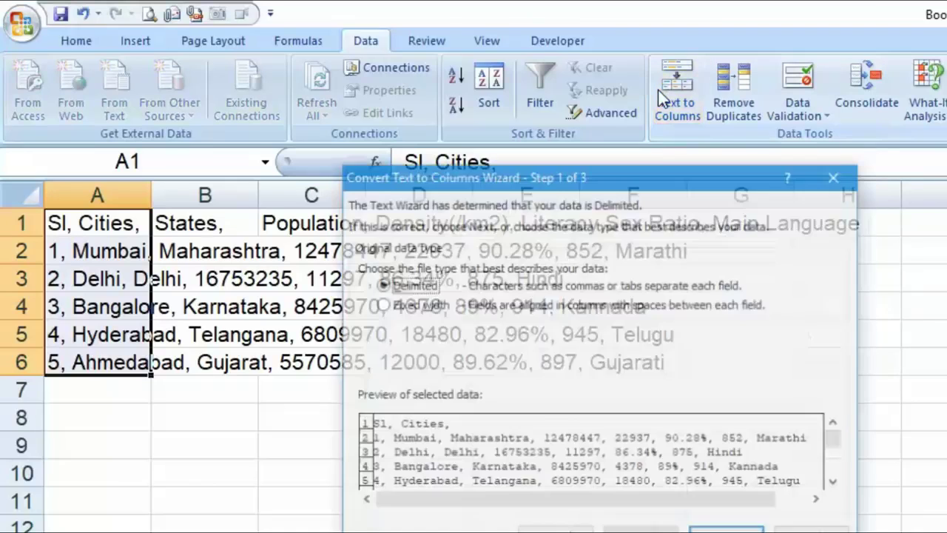
{"action": "left_click", "coordinate": [727, 530]}
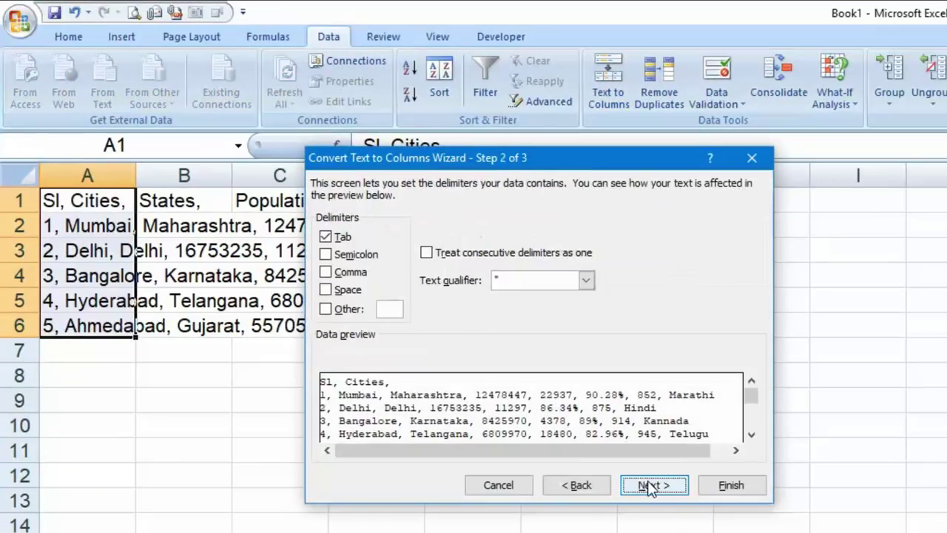
{"action": "left_click", "coordinate": [326, 237]}
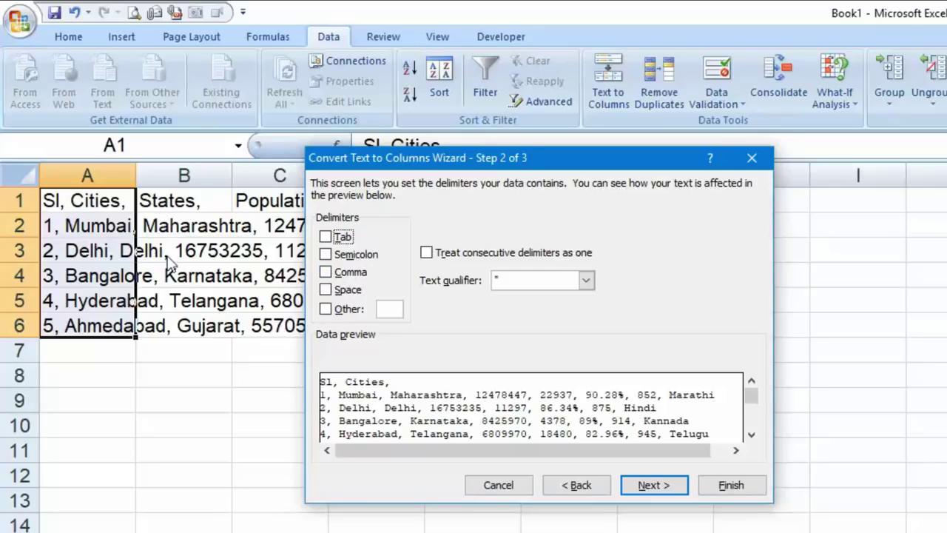
{"action": "left_click", "coordinate": [328, 279]}
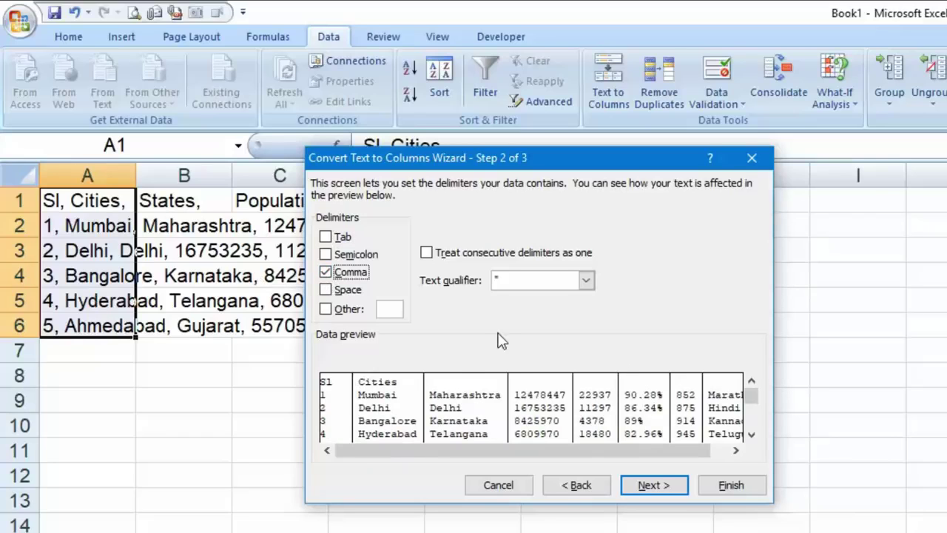
{"action": "left_click", "coordinate": [672, 484]}
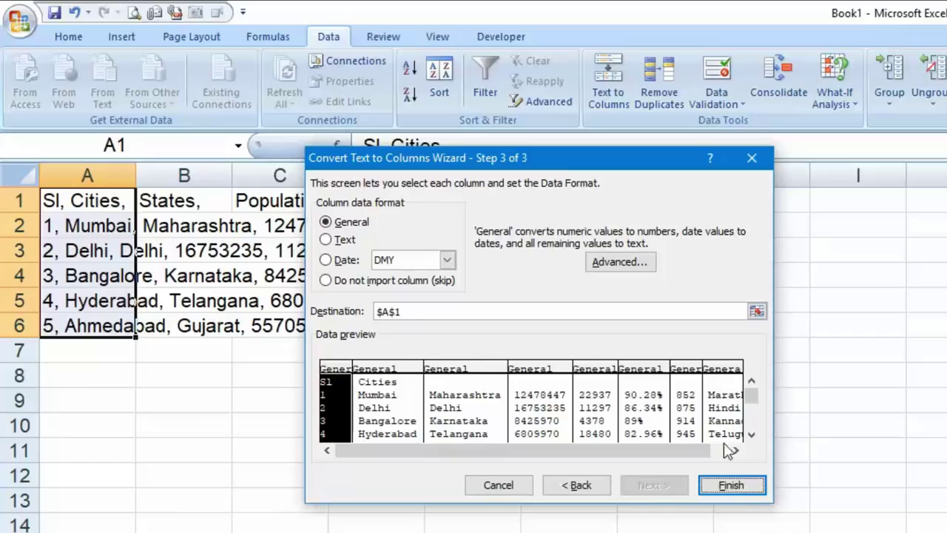
{"action": "left_click", "coordinate": [742, 487]}
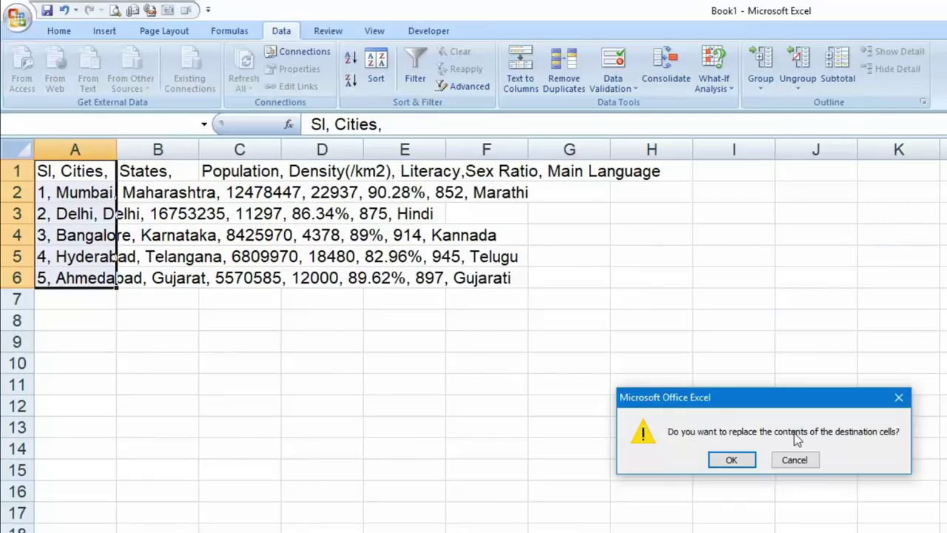
{"action": "left_click", "coordinate": [733, 459]}
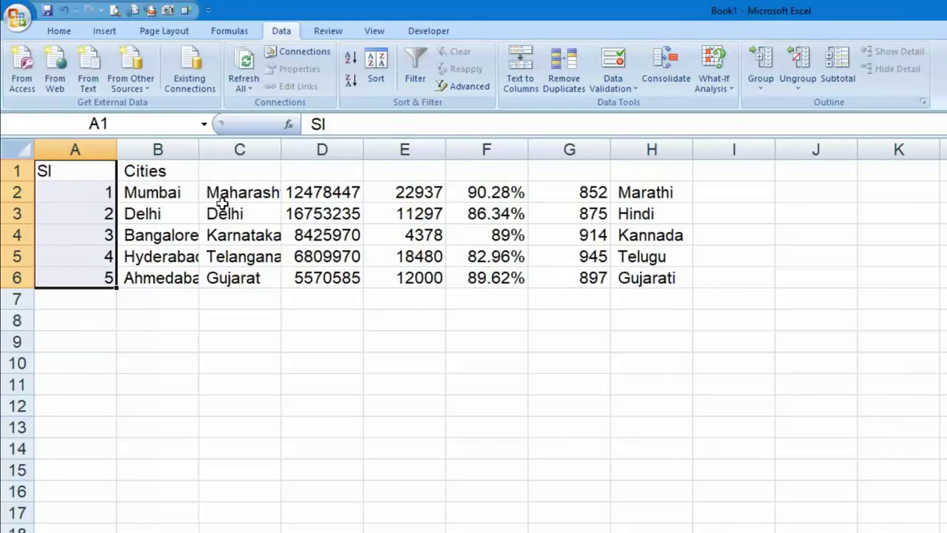
Autofit the widths of columns C and B to their contents
{"action": "left_click_drag", "start_coordinate": [661, 193], "coordinate": [127, 274]}
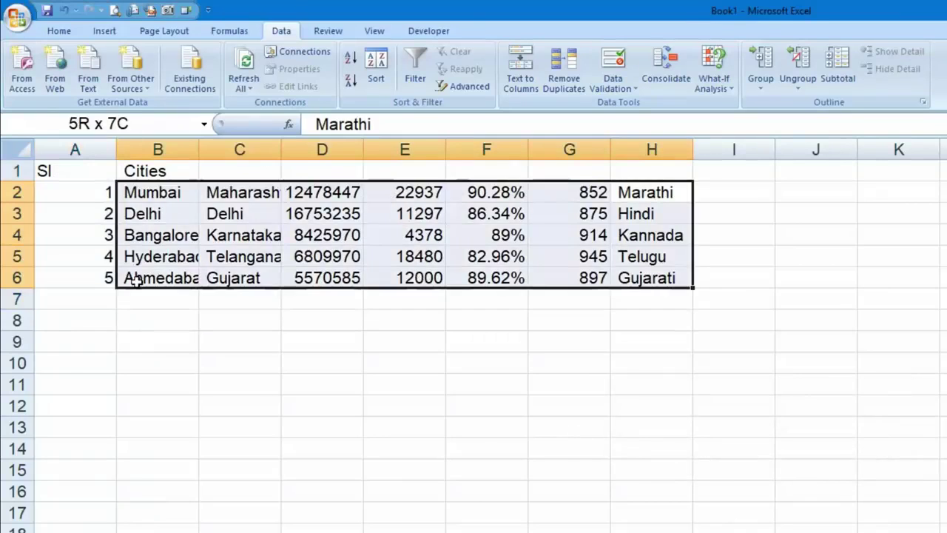
{"action": "left_click", "coordinate": [244, 341]}
{"action": "double_click", "coordinate": [281, 150]}
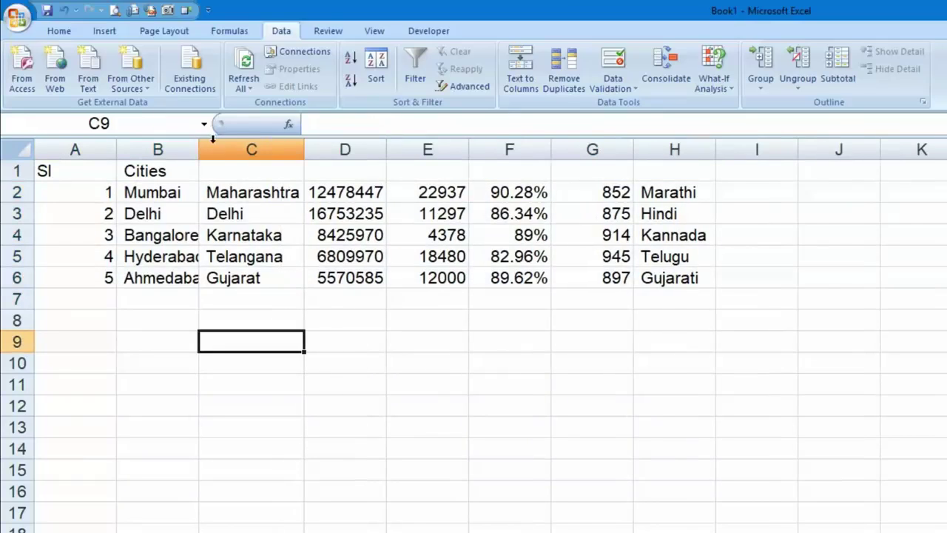
{"action": "double_click", "coordinate": [198, 150]}
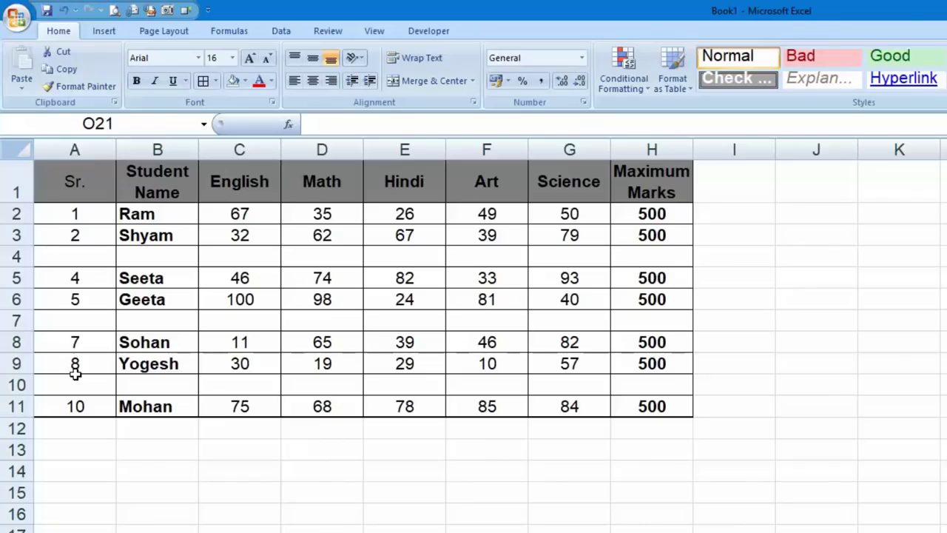
{"action": "left_click", "coordinate": [101, 259]}
{"action": "left_click", "coordinate": [191, 255]}
{"action": "left_click", "coordinate": [334, 260]}
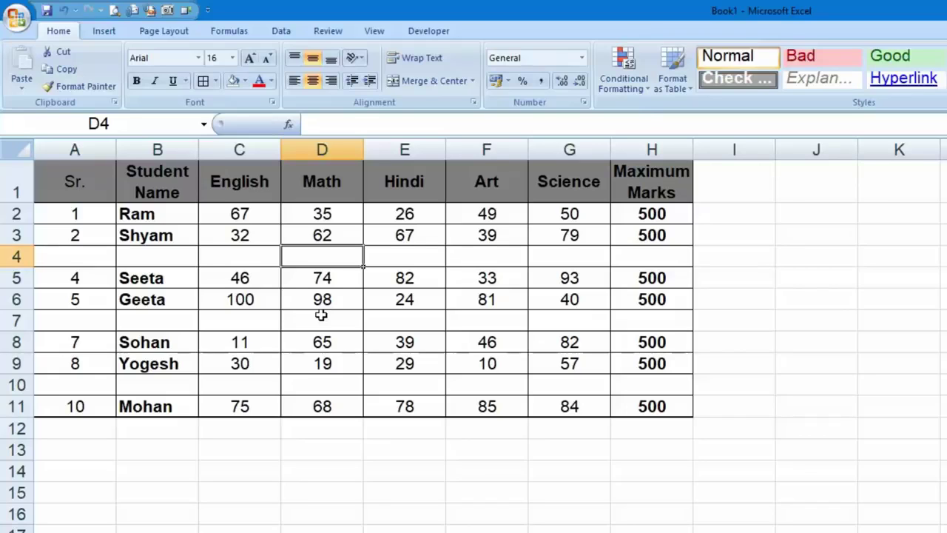
{"action": "right_click", "coordinate": [17, 258]}
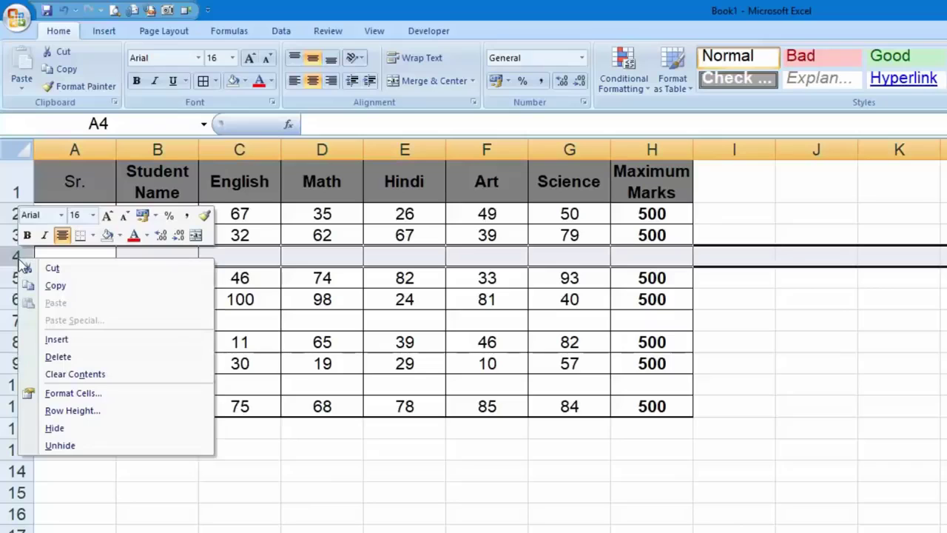
{"action": "key", "text": "Escape"}
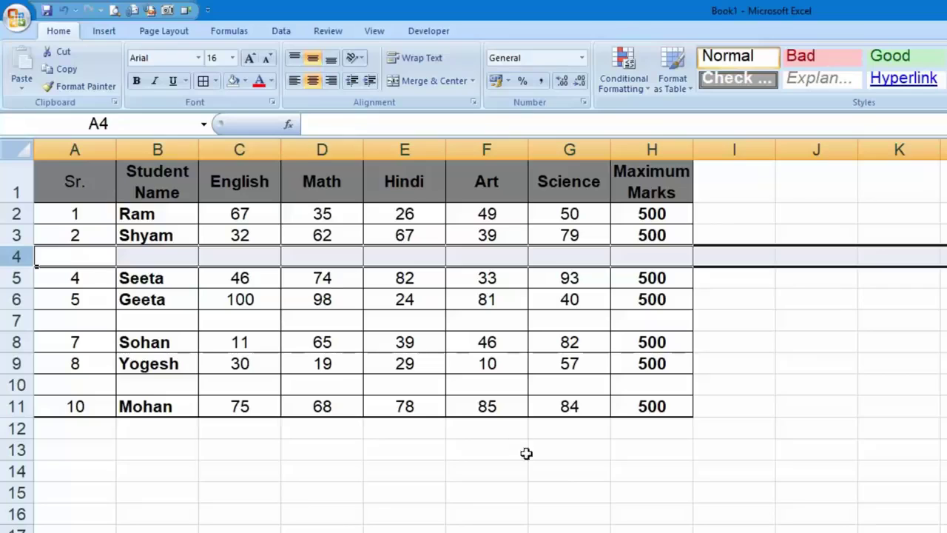
{"action": "left_click", "coordinate": [557, 474]}
Copy the student rows in A2:H11 and paste them twice below the table, starting at A12
{"action": "left_click_drag", "start_coordinate": [657, 215], "coordinate": [74, 406]}
{"action": "key", "text": "ctrl+c"}
{"action": "left_click", "coordinate": [78, 428]}
{"action": "key", "text": "ctrl+v"}
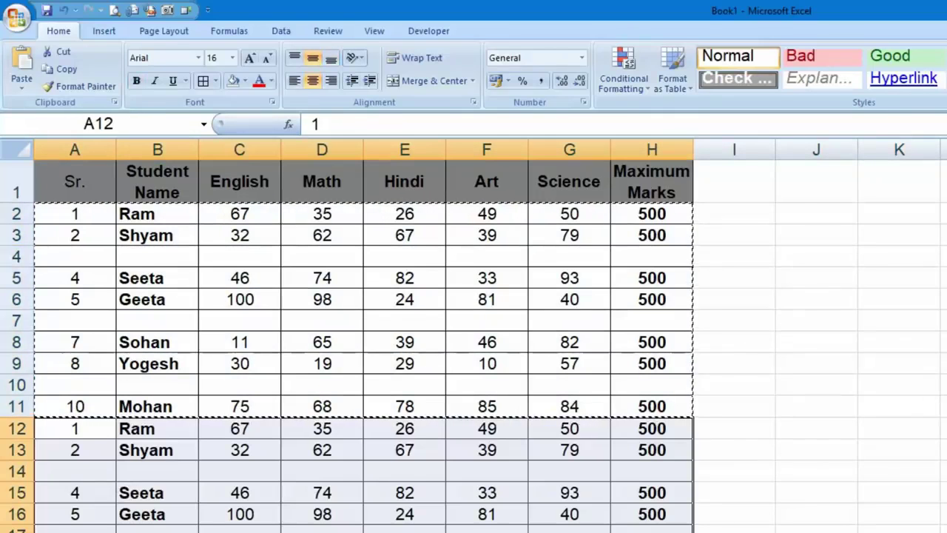
{"action": "left_click", "coordinate": [96, 532]}
{"action": "key", "text": "ctrl+v"}
{"action": "left_click", "coordinate": [777, 525]}
{"action": "scroll", "coordinate": [773, 524], "scroll_direction": "down", "scroll_amount": 4}
{"action": "scroll", "coordinate": [767, 523], "scroll_direction": "up", "scroll_amount": 4}
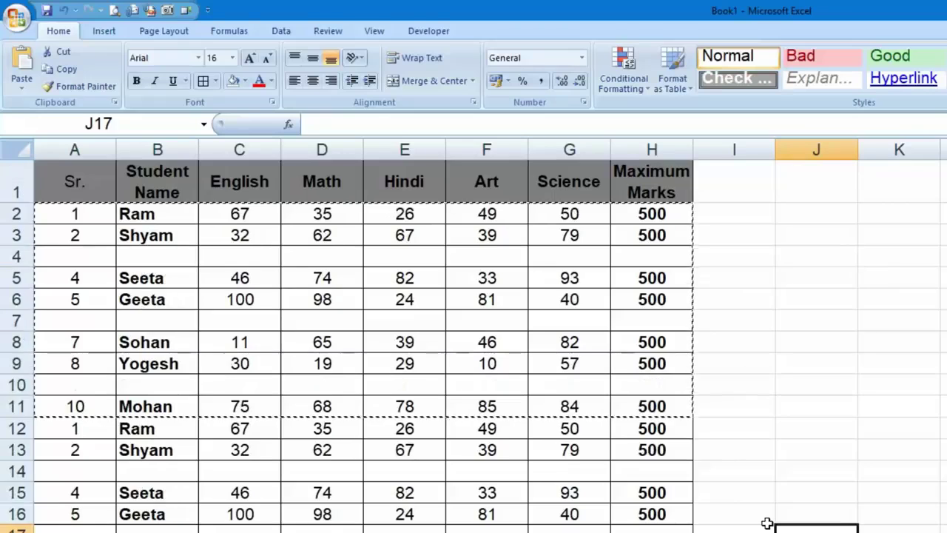
{"action": "left_click", "coordinate": [845, 319]}
{"action": "left_click", "coordinate": [737, 277]}
{"action": "double_click", "coordinate": [768, 260]}
{"action": "left_click", "coordinate": [800, 237]}
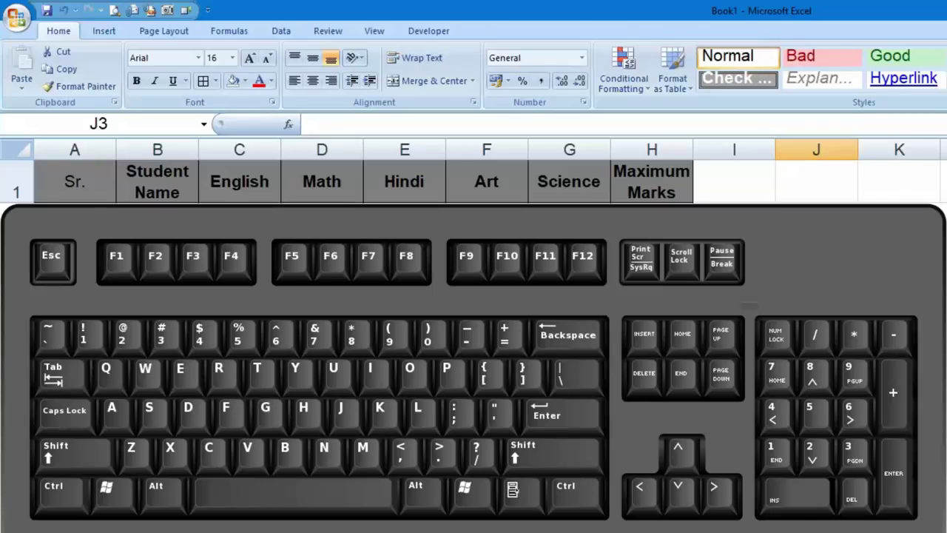
Select all blank cells with Go To Special and delete them, shifting the cells up
{"action": "key", "text": "ctrl+g"}
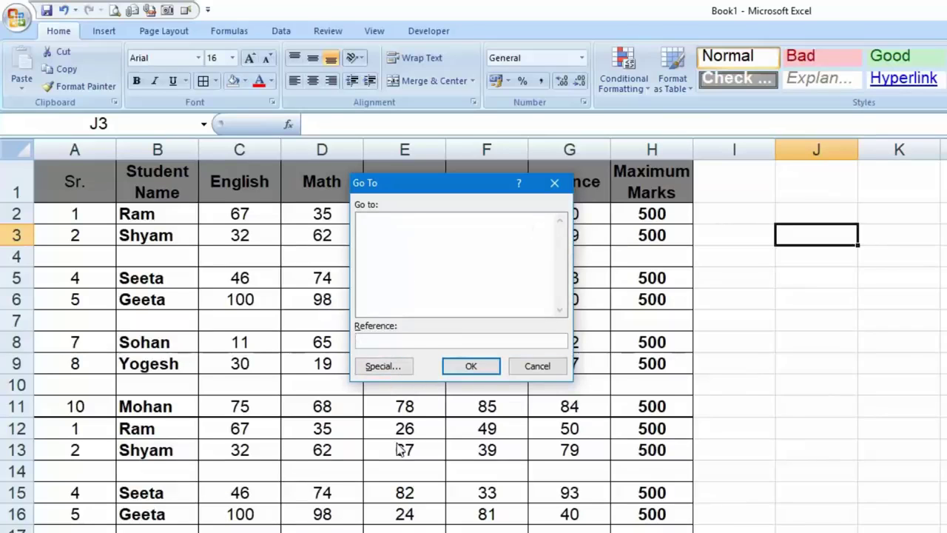
{"action": "left_click", "coordinate": [383, 368]}
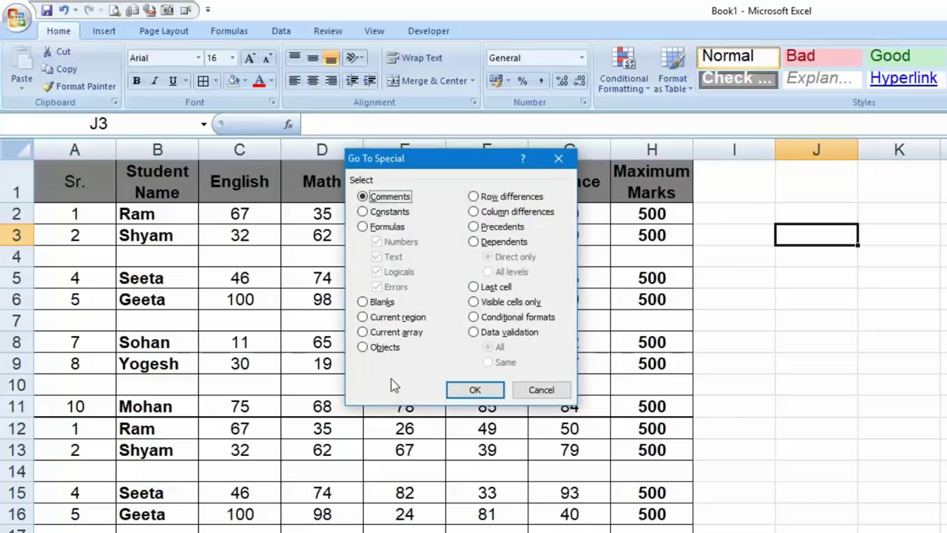
{"action": "left_click", "coordinate": [382, 302]}
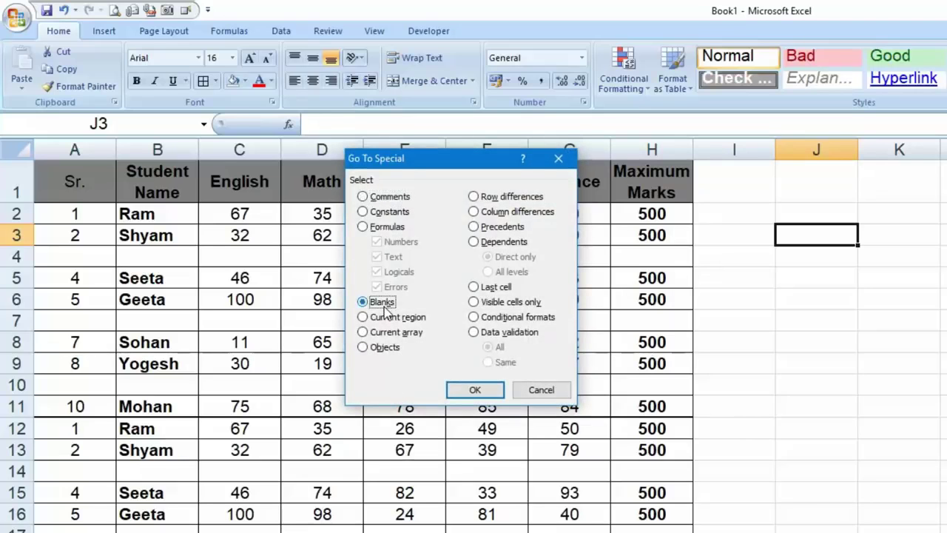
{"action": "left_click", "coordinate": [473, 392]}
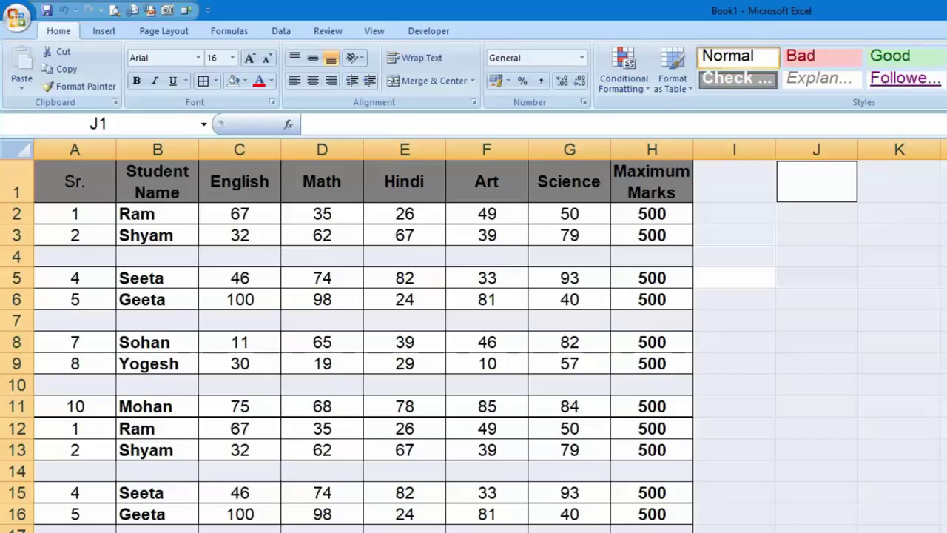
{"action": "key", "text": "ctrl+minus"}
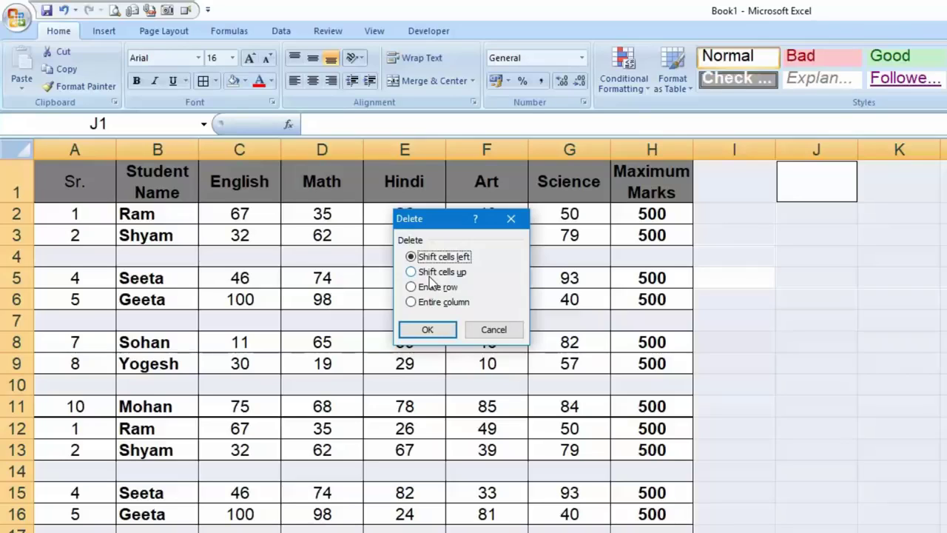
{"action": "left_click", "coordinate": [432, 274]}
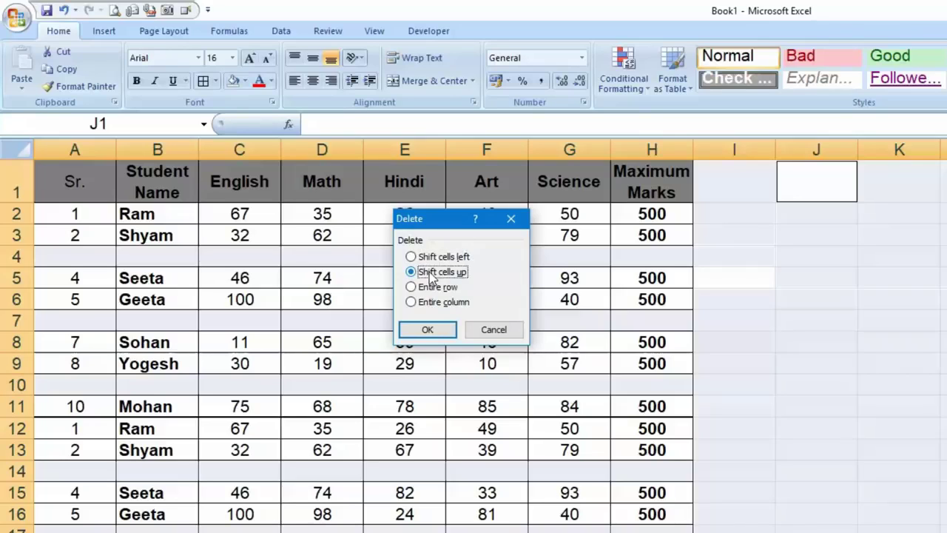
{"action": "left_click", "coordinate": [427, 331]}
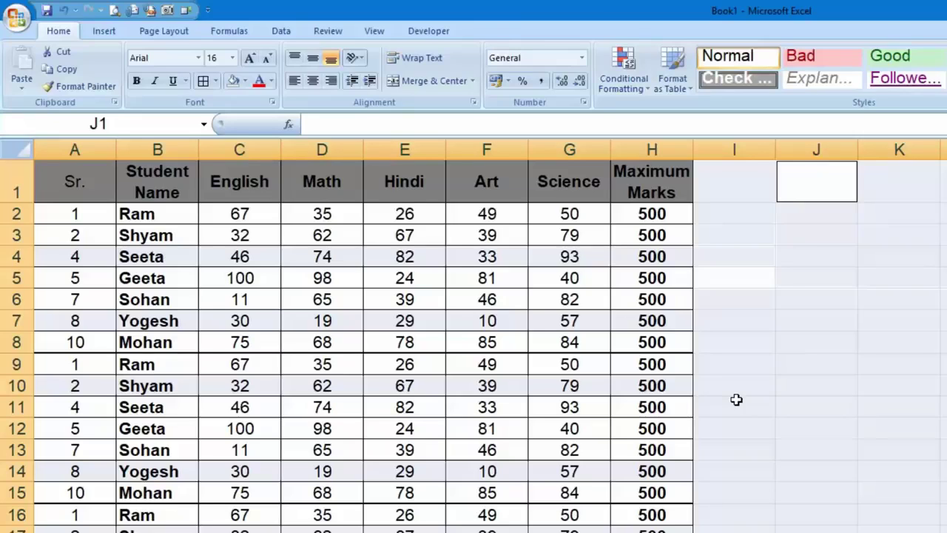
{"action": "left_click", "coordinate": [536, 372]}
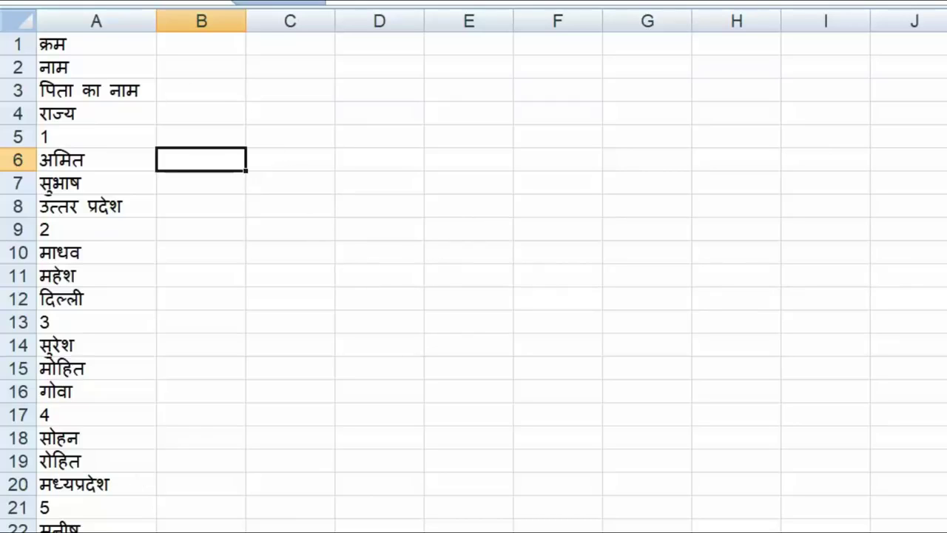
{"action": "key", "text": "ctrl+Up"}
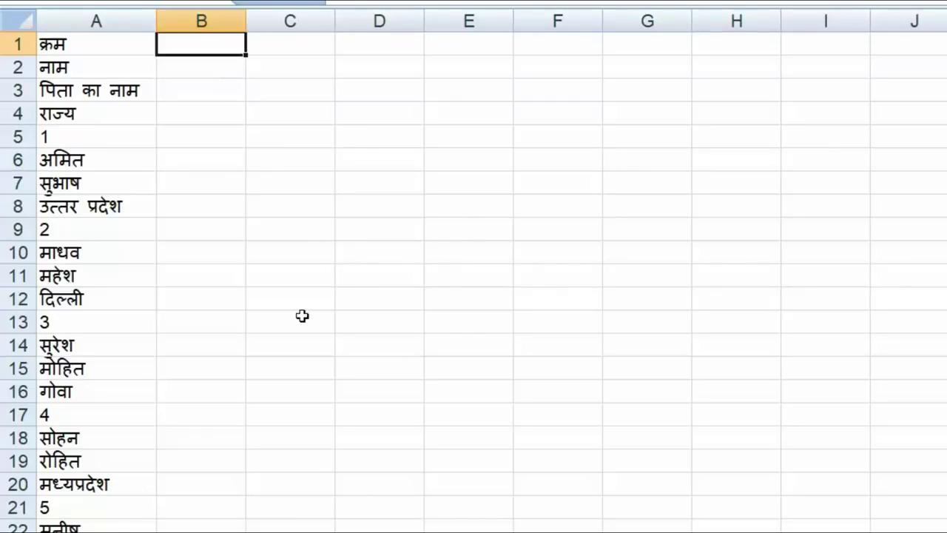
{"action": "left_click", "coordinate": [302, 315]}
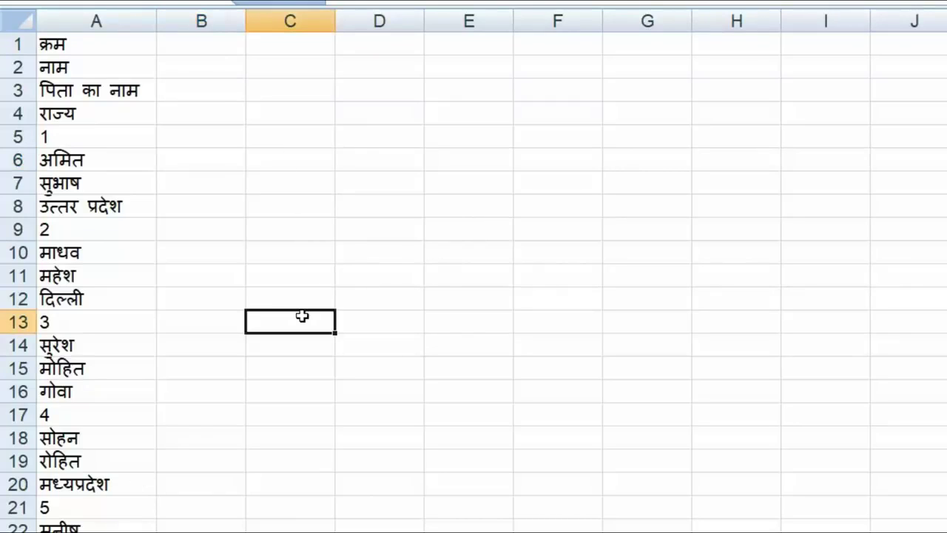
{"action": "left_click", "coordinate": [213, 41]}
{"action": "left_click", "coordinate": [211, 65]}
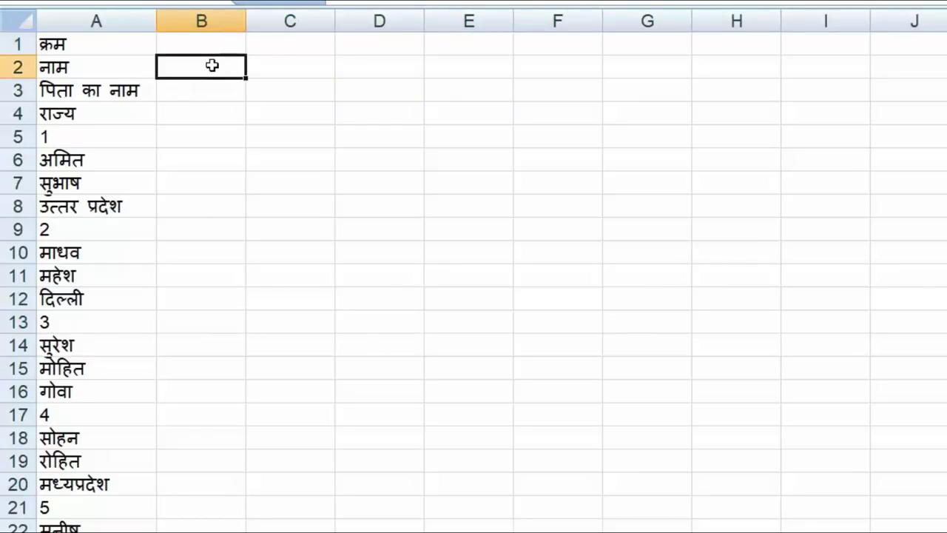
{"action": "left_click", "coordinate": [206, 91]}
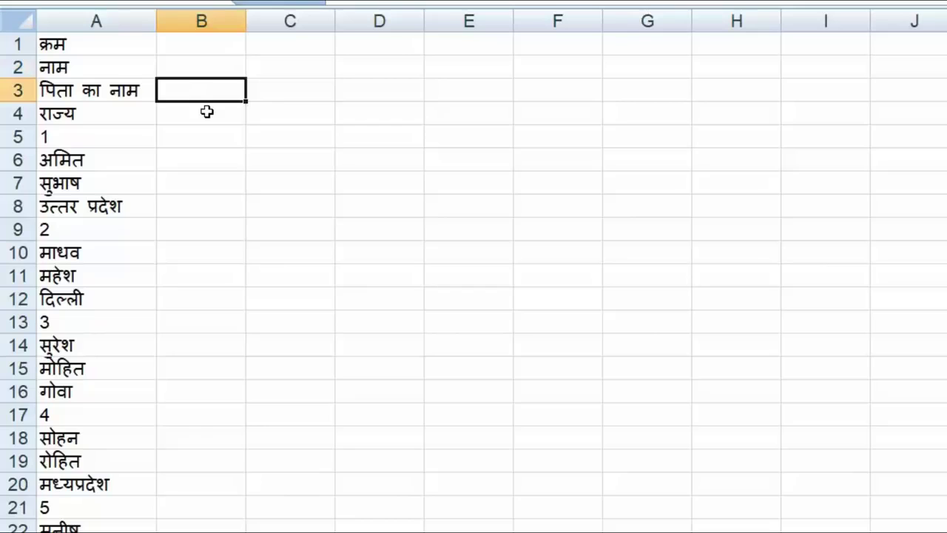
{"action": "left_click", "coordinate": [207, 111]}
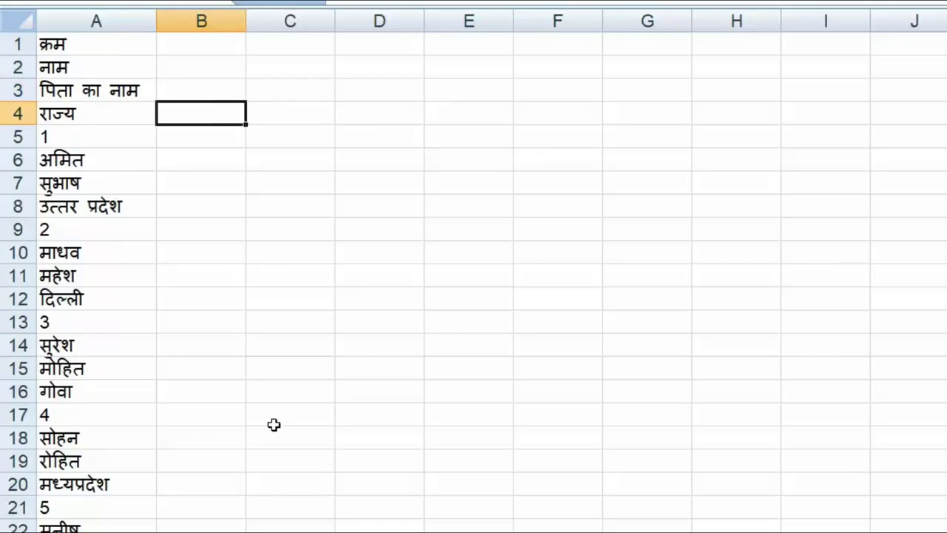
Copy the first record in A5:A8, paste it at B1, and clear the pasted cells
{"action": "left_click_drag", "start_coordinate": [139, 137], "coordinate": [134, 206]}
{"action": "key", "text": "ctrl+c"}
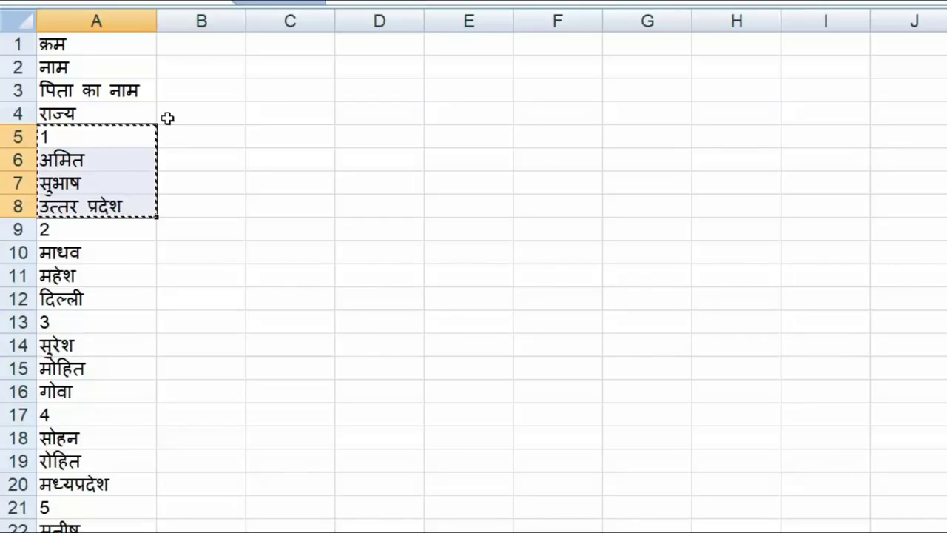
{"action": "left_click", "coordinate": [188, 41]}
{"action": "key", "text": "ctrl+v"}
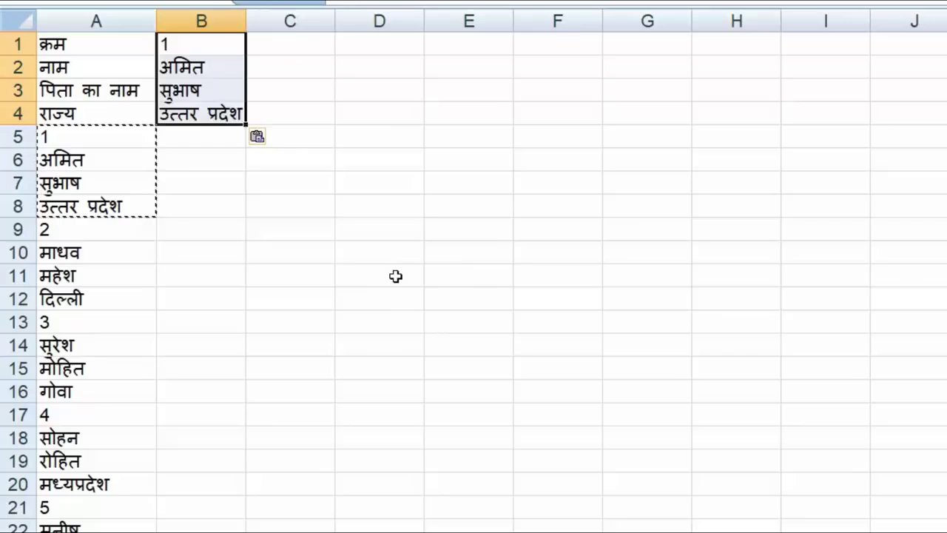
{"action": "key", "text": "Delete"}
{"action": "left_click", "coordinate": [308, 243]}
{"action": "left_click", "coordinate": [479, 137]}
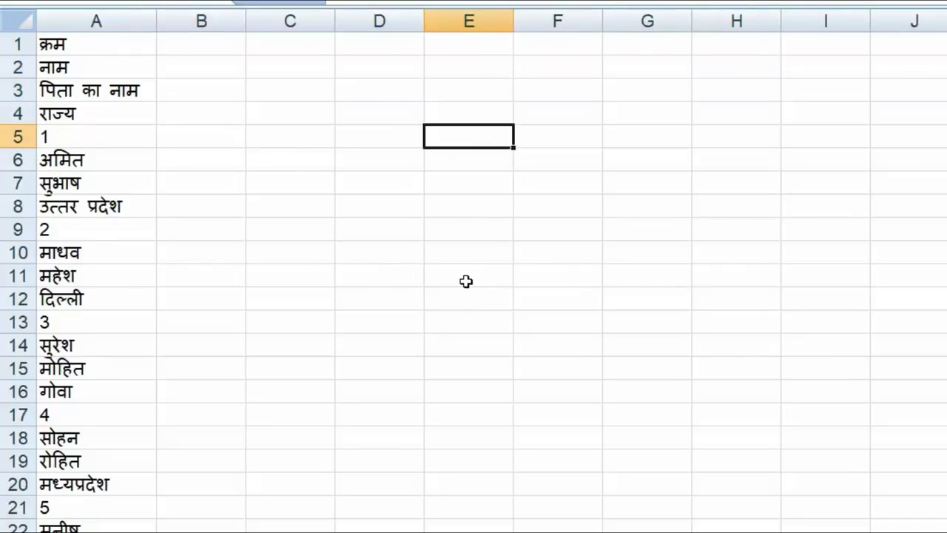
Copy the column A list, paste it transposed starting at B1, and undo the paste
{"action": "left_click_drag", "start_coordinate": [102, 37], "coordinate": [97, 529]}
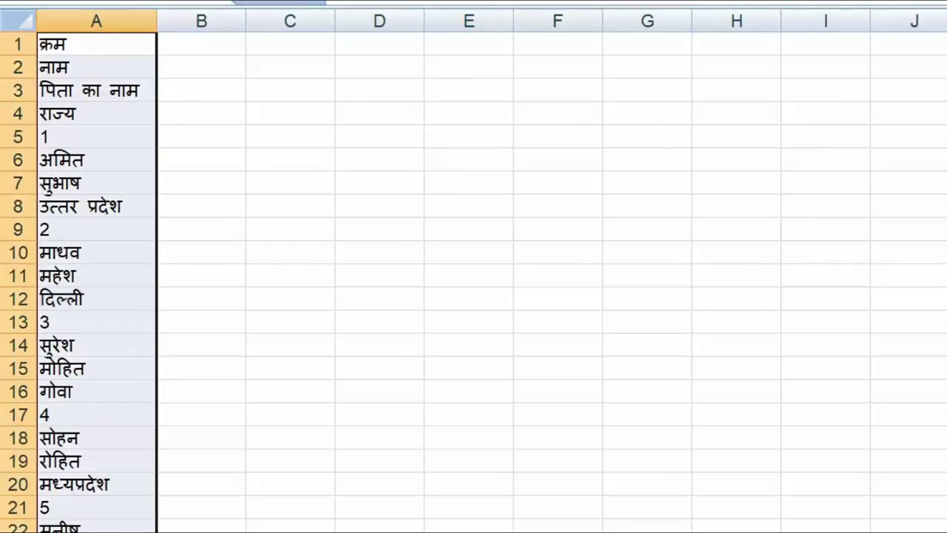
{"action": "key", "text": "ctrl+c"}
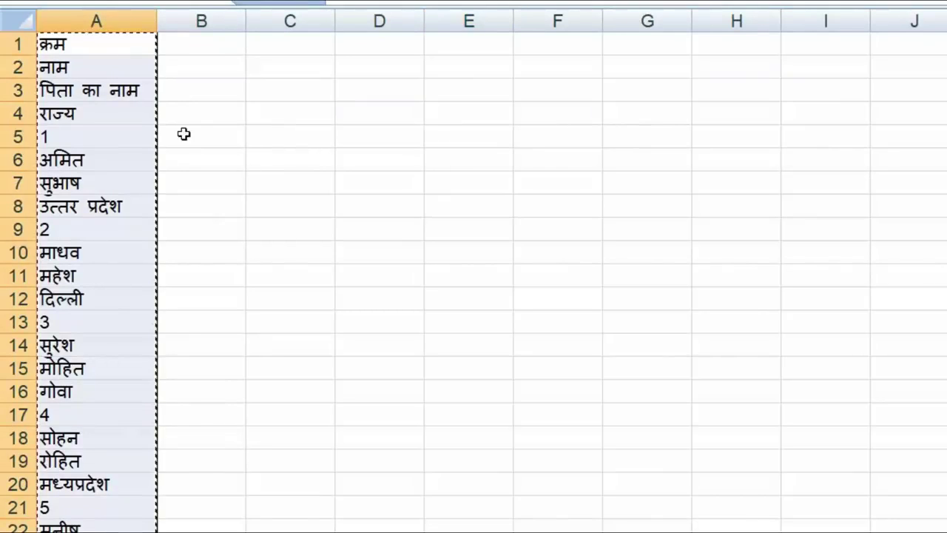
{"action": "right_click", "coordinate": [233, 46]}
{"action": "left_click", "coordinate": [328, 116]}
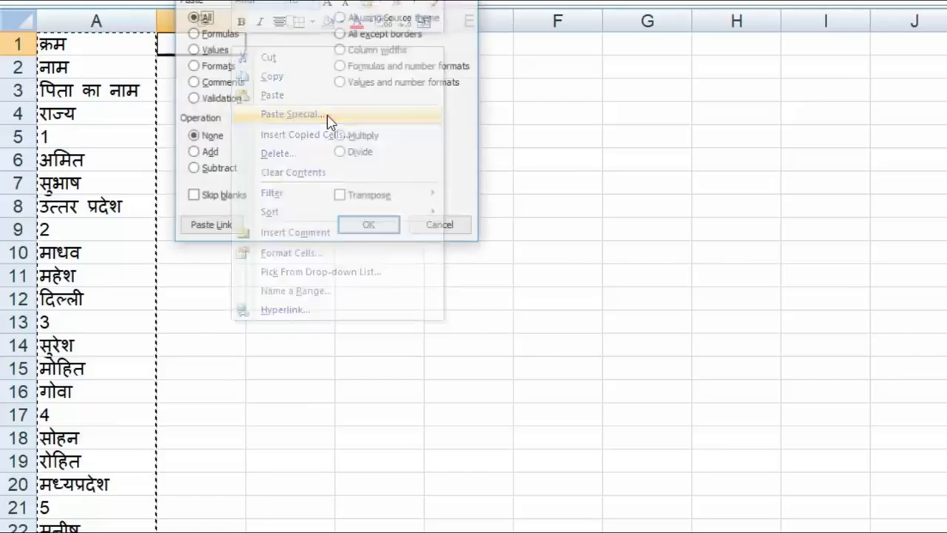
{"action": "left_click", "coordinate": [369, 197]}
{"action": "left_click", "coordinate": [369, 227]}
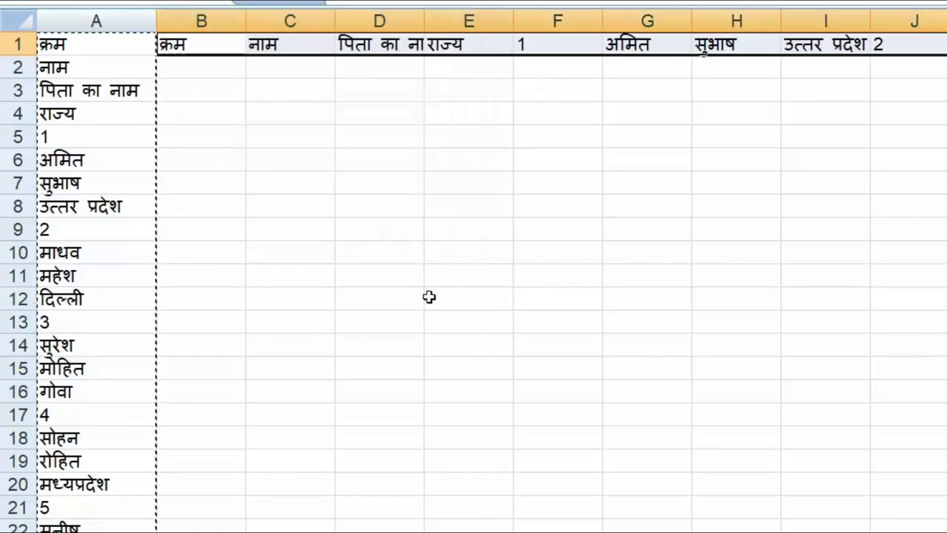
{"action": "key", "text": "ctrl+z"}
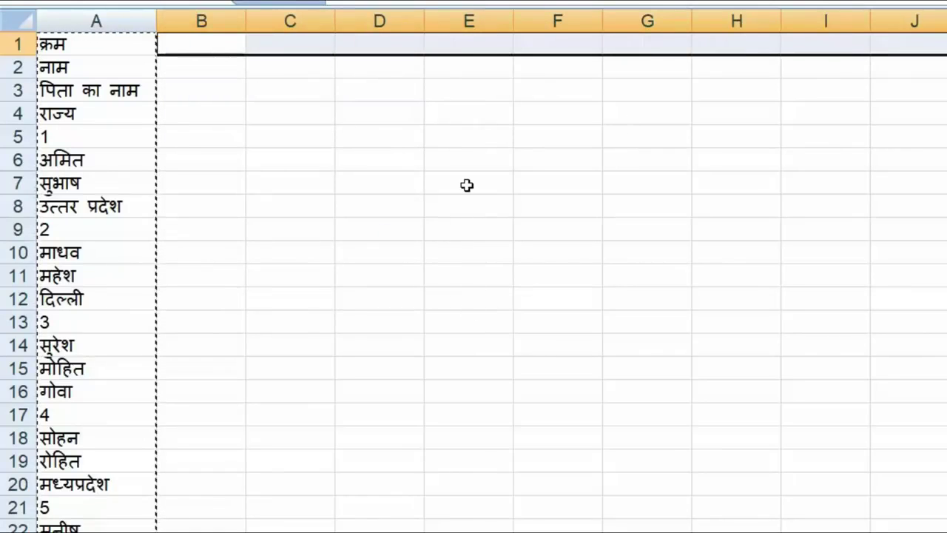
{"action": "double_click", "coordinate": [314, 98]}
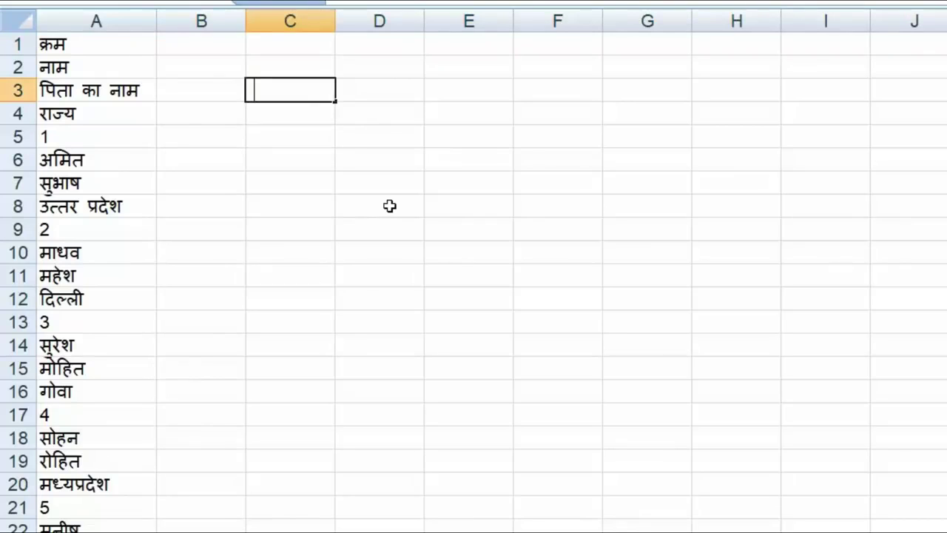
{"action": "left_click", "coordinate": [285, 61]}
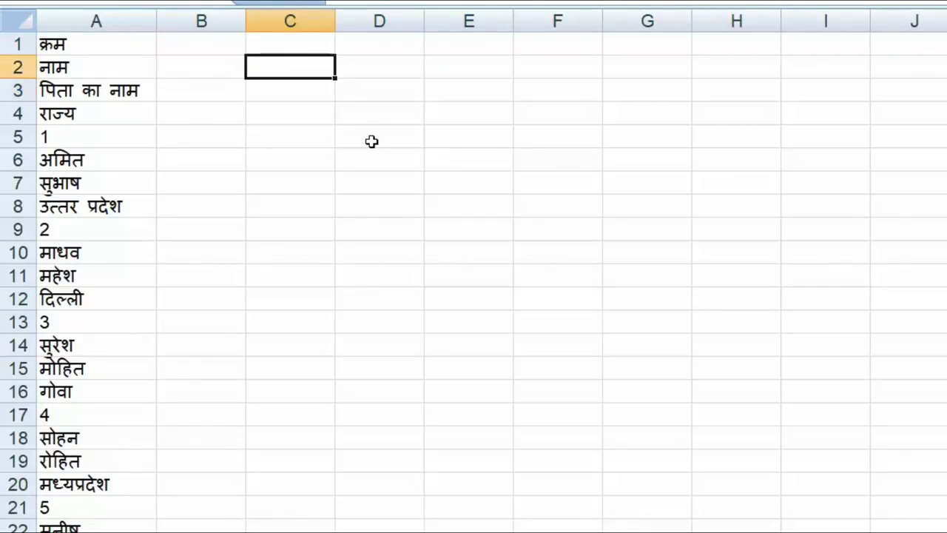
{"action": "left_click", "coordinate": [364, 113]}
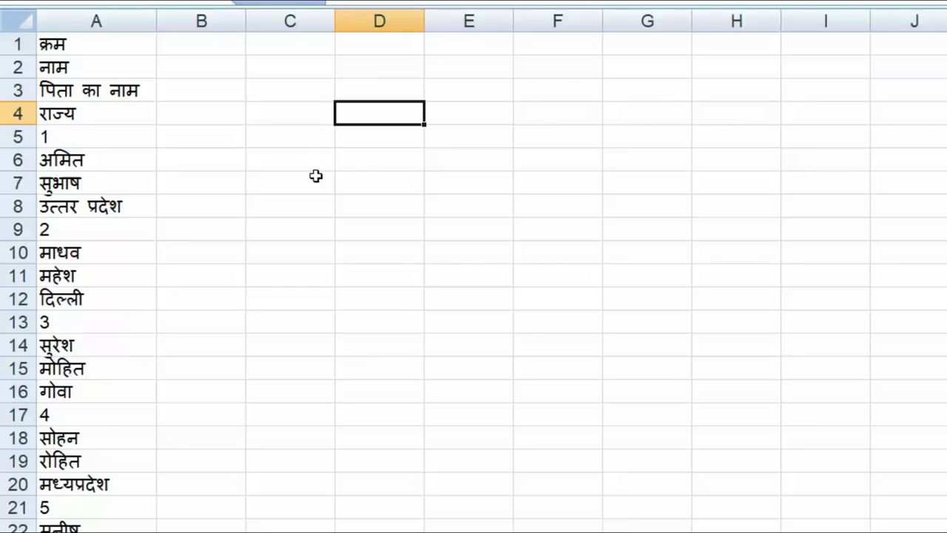
Enter QrA1 in cell C1 and fill the series across to F1
{"action": "left_click", "coordinate": [296, 45]}
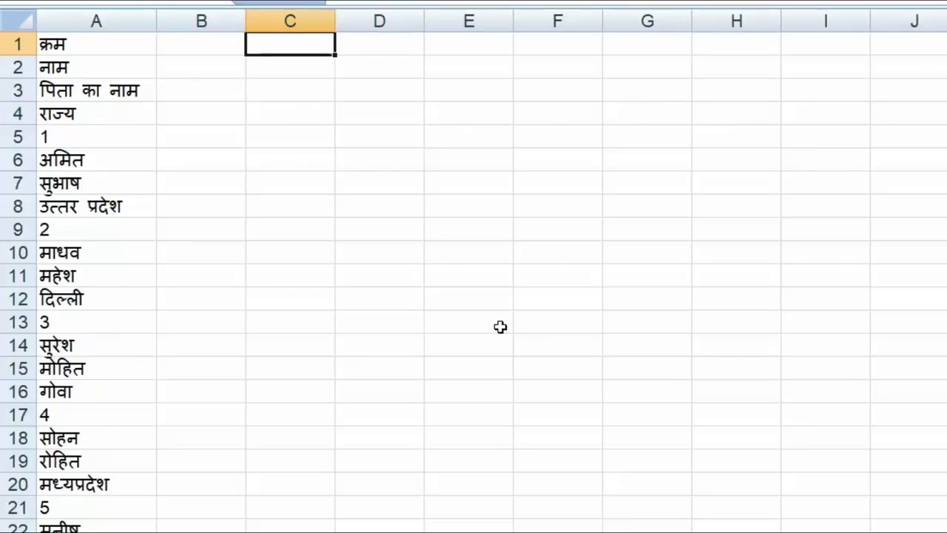
{"action": "type", "text": "QrA1"}
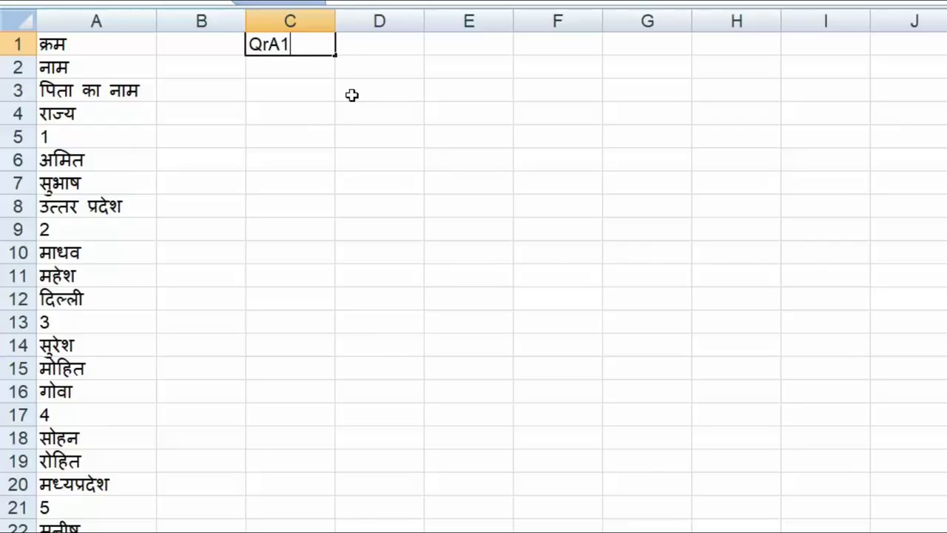
{"action": "key", "text": "Return"}
{"action": "left_click", "coordinate": [310, 46]}
{"action": "left_click_drag", "start_coordinate": [334, 54], "coordinate": [601, 54]}
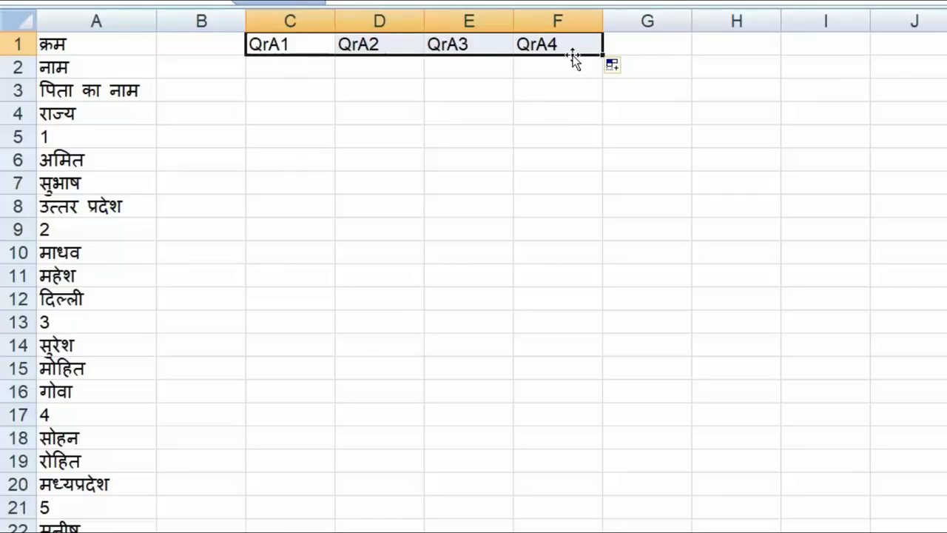
Enter QrA5 in cell C2 and fill the series across to F2
{"action": "left_click", "coordinate": [296, 68]}
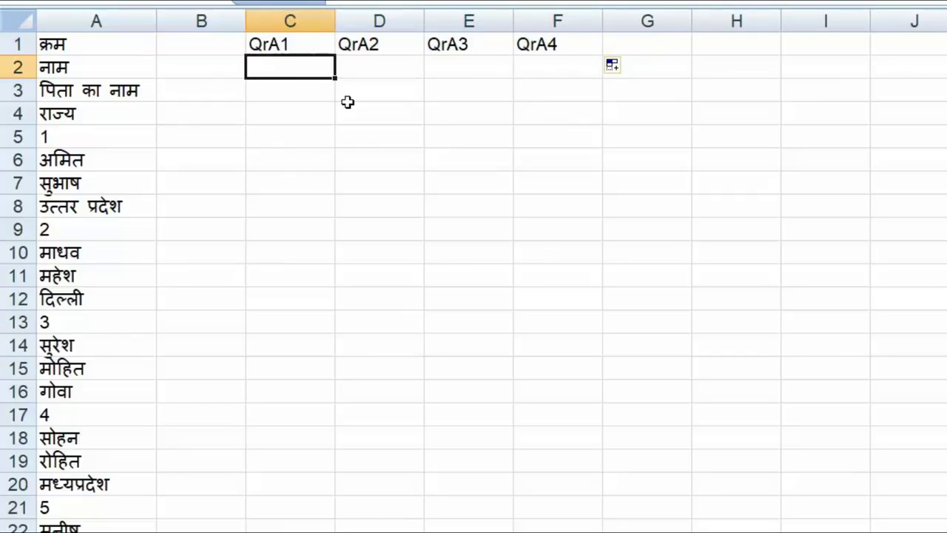
{"action": "type", "text": "Q"}
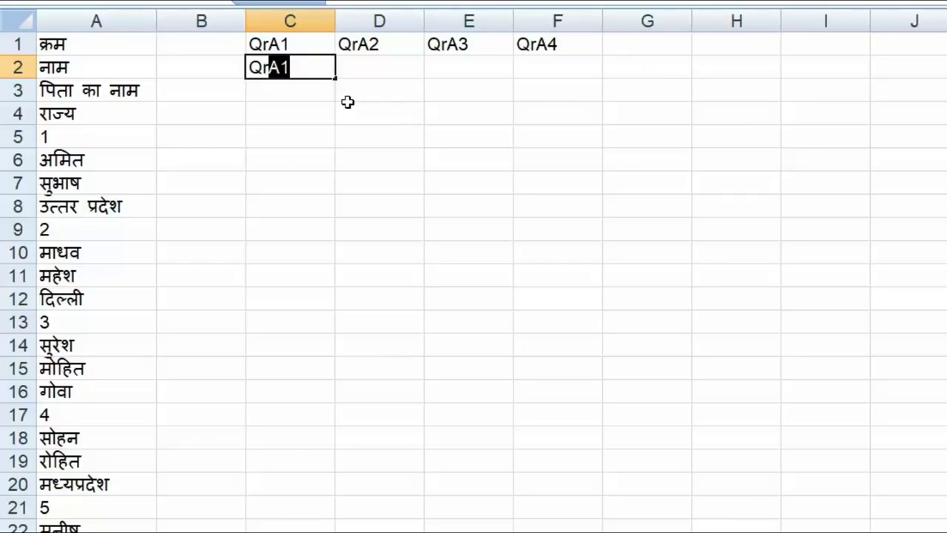
{"action": "type", "text": "r"}
{"action": "key", "text": "Tab"}
{"action": "key", "text": "Left"}
{"action": "double_click", "coordinate": [292, 72]}
{"action": "left_click_drag", "start_coordinate": [282, 68], "coordinate": [585, 78]}
{"action": "type", "text": "5"}
{"action": "key", "text": "Tab"}
{"action": "key", "text": "Left"}
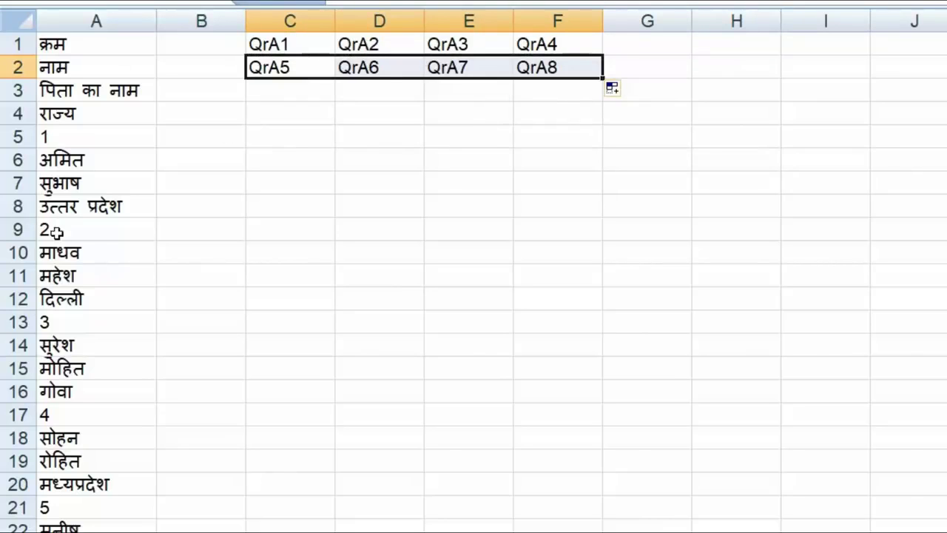
Extend the C1:F2 series down to row 6 so the references run through QrA24
{"action": "left_click_drag", "start_coordinate": [245, 39], "coordinate": [485, 57]}
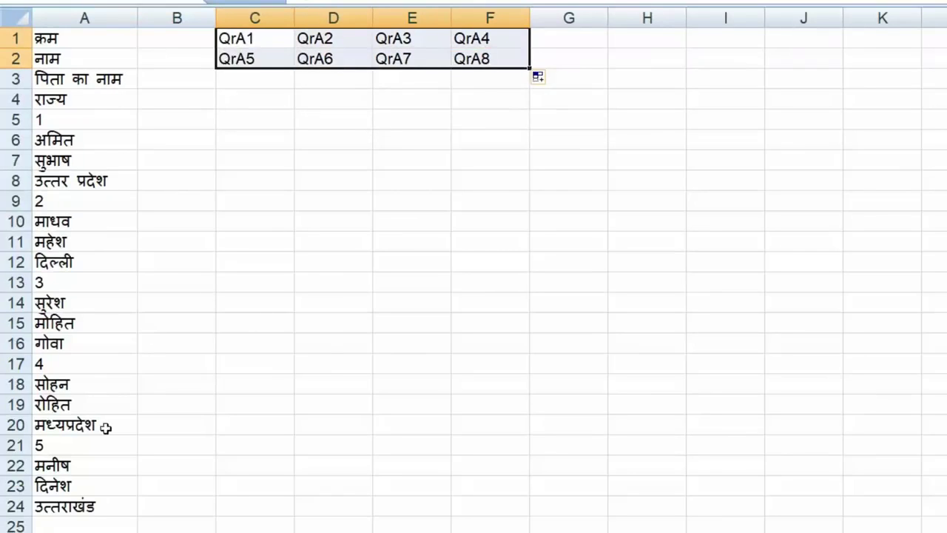
{"action": "left_click", "coordinate": [45, 507]}
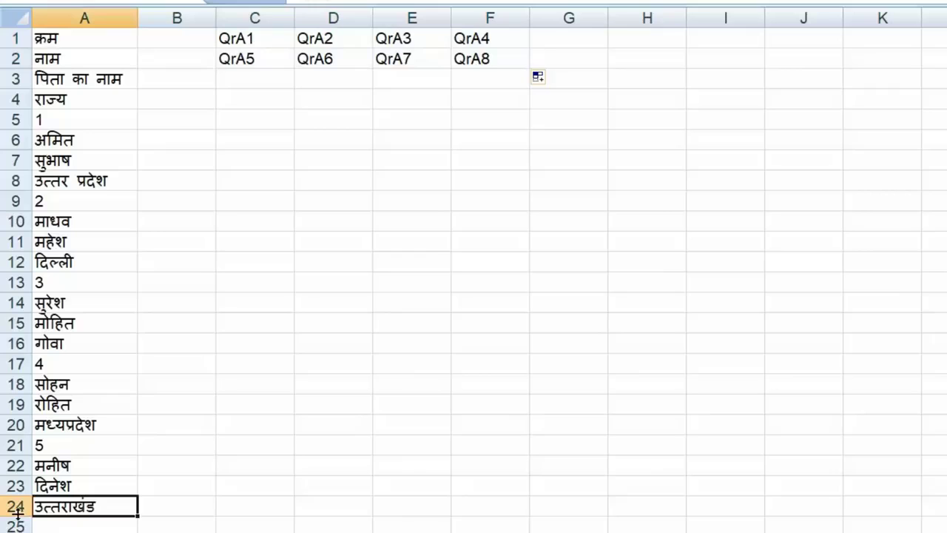
{"action": "left_click_drag", "start_coordinate": [267, 46], "coordinate": [529, 151]}
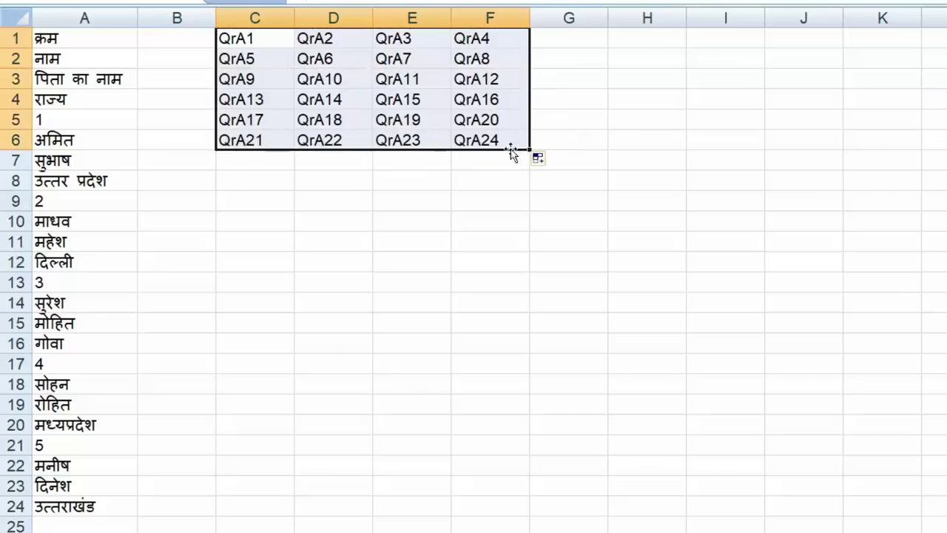
{"action": "left_click", "coordinate": [505, 147]}
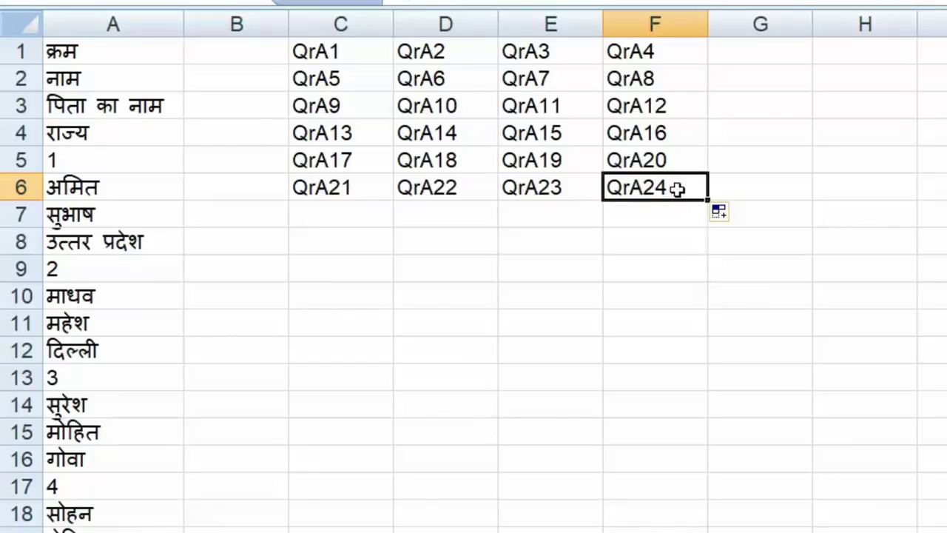
Replace every "Qr" in C1:F6 with "=" to turn the text into cell references
{"action": "left_click", "coordinate": [320, 50]}
{"action": "left_click_drag", "start_coordinate": [320, 50], "coordinate": [680, 188]}
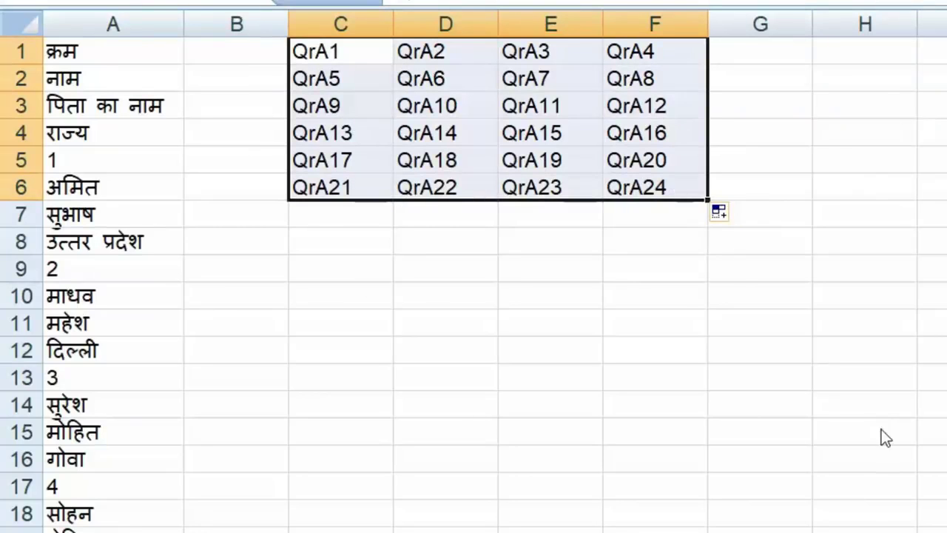
{"action": "key", "text": "ctrl+f"}
{"action": "left_click_drag", "start_coordinate": [541, 109], "coordinate": [883, 40]}
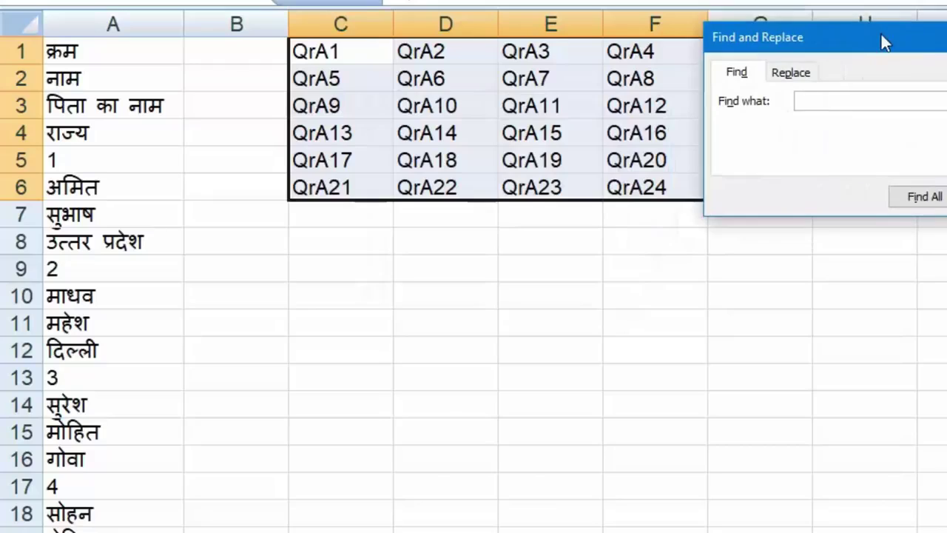
{"action": "left_click", "coordinate": [789, 71]}
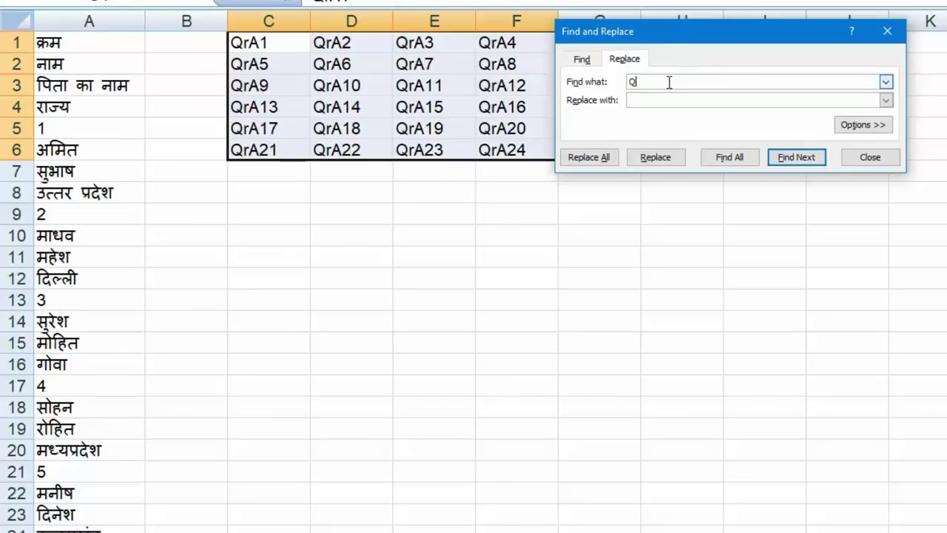
{"action": "left_click", "coordinate": [681, 108]}
{"action": "left_click", "coordinate": [589, 156]}
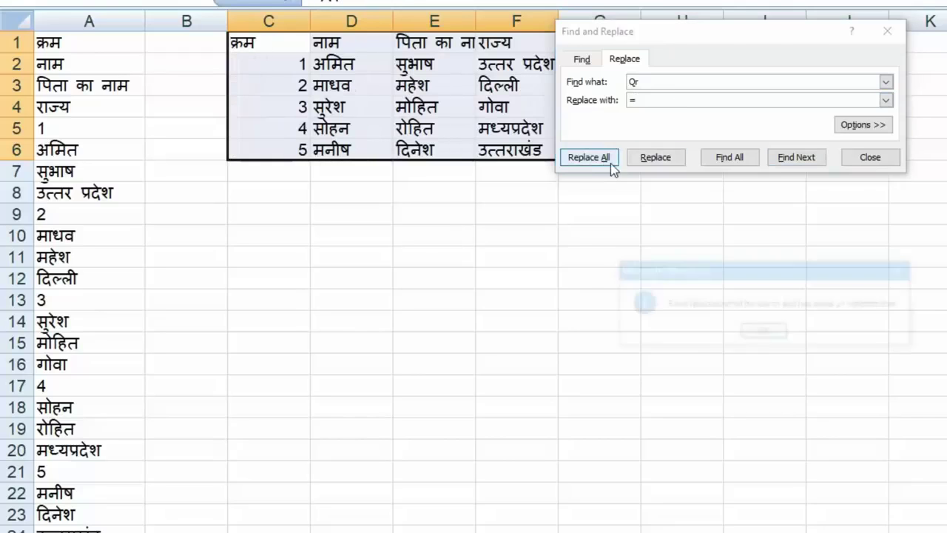
{"action": "left_click", "coordinate": [764, 331]}
{"action": "left_click", "coordinate": [871, 157]}
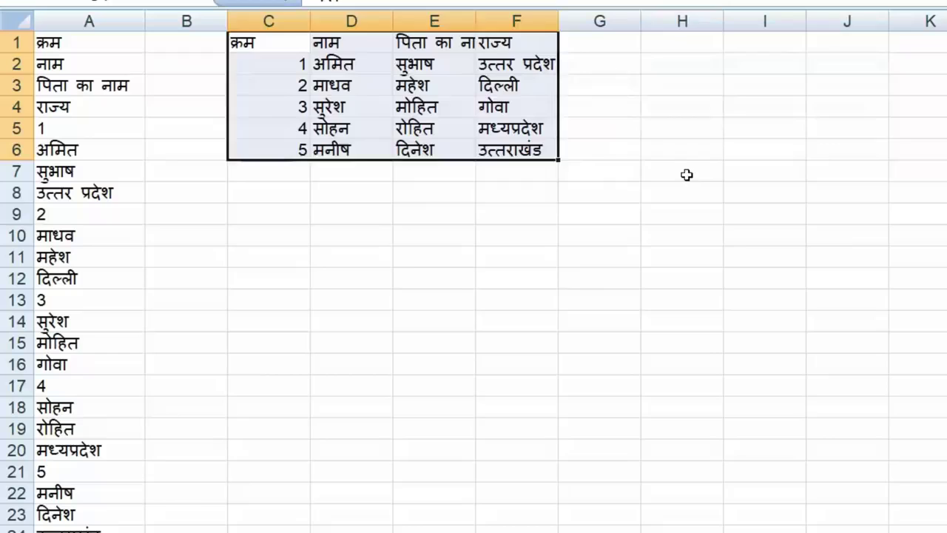
Autofit the widths of columns C to F to their contents
{"action": "left_click", "coordinate": [687, 175]}
{"action": "left_click_drag", "start_coordinate": [481, 19], "coordinate": [308, 21]}
{"action": "double_click", "coordinate": [309, 20]}
{"action": "left_click", "coordinate": [422, 225]}
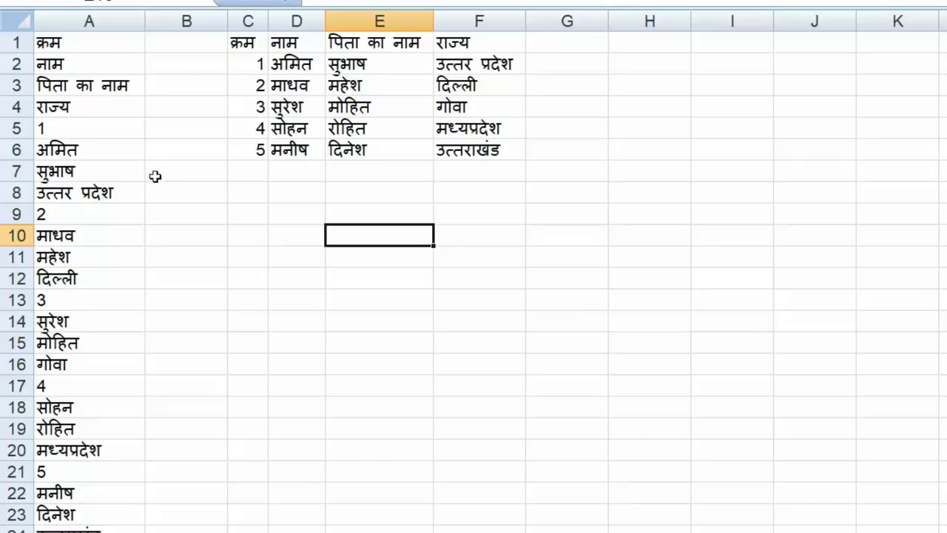
Overwrite the first record's name in A6 with the second record's name
{"action": "left_click", "coordinate": [110, 151]}
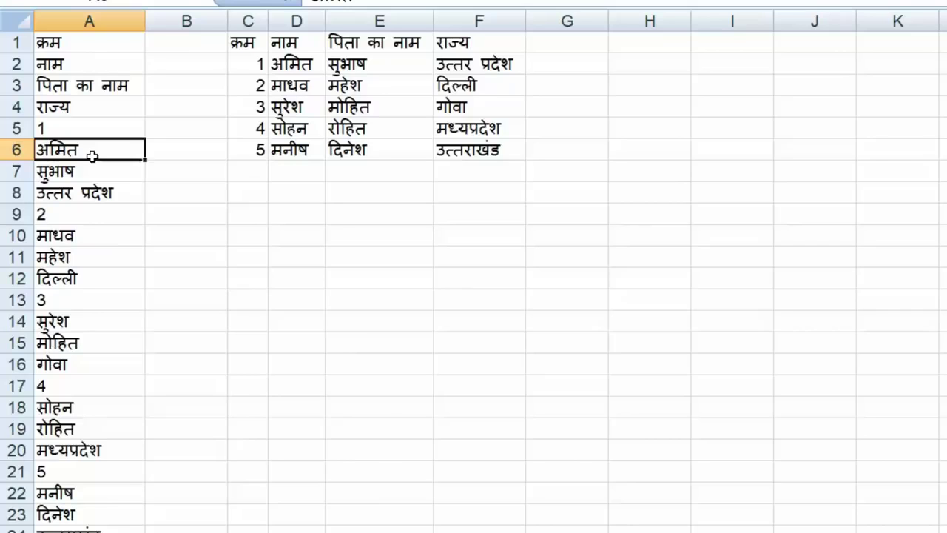
{"action": "type", "text": "मा"}
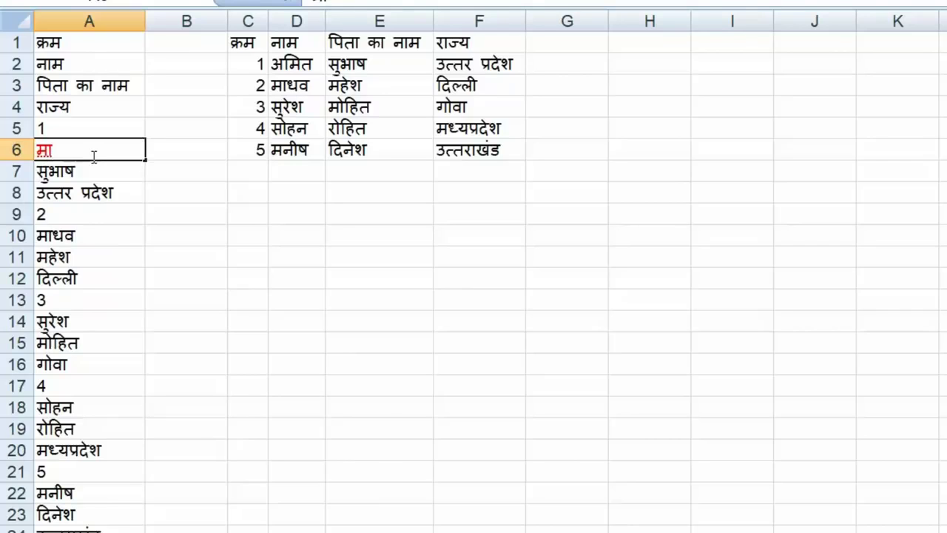
{"action": "type", "text": "धव"}
{"action": "key", "text": "Tab"}
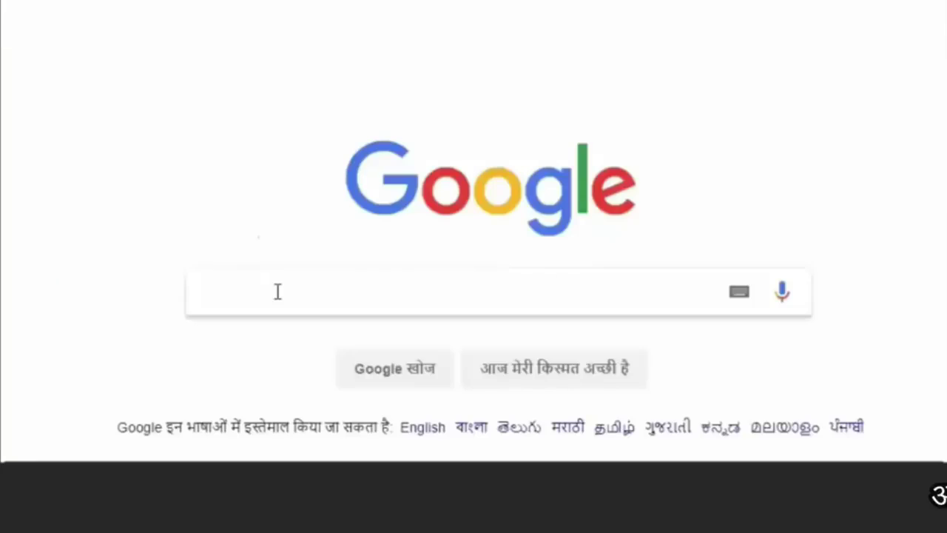
Switch to the web browser and search Google for "my big guide"
{"action": "left_click", "coordinate": [278, 291]}
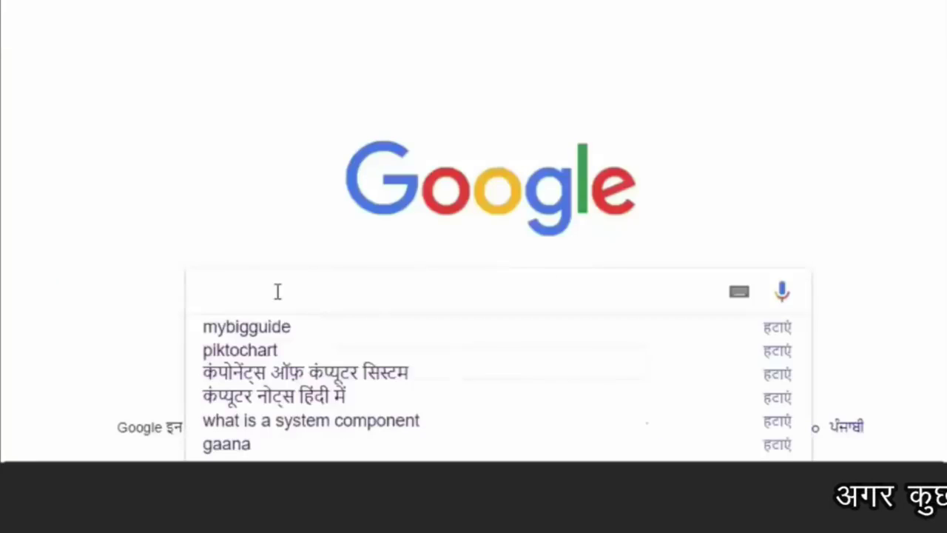
{"action": "type", "text": "my big guide"}
{"action": "key", "text": "Return"}
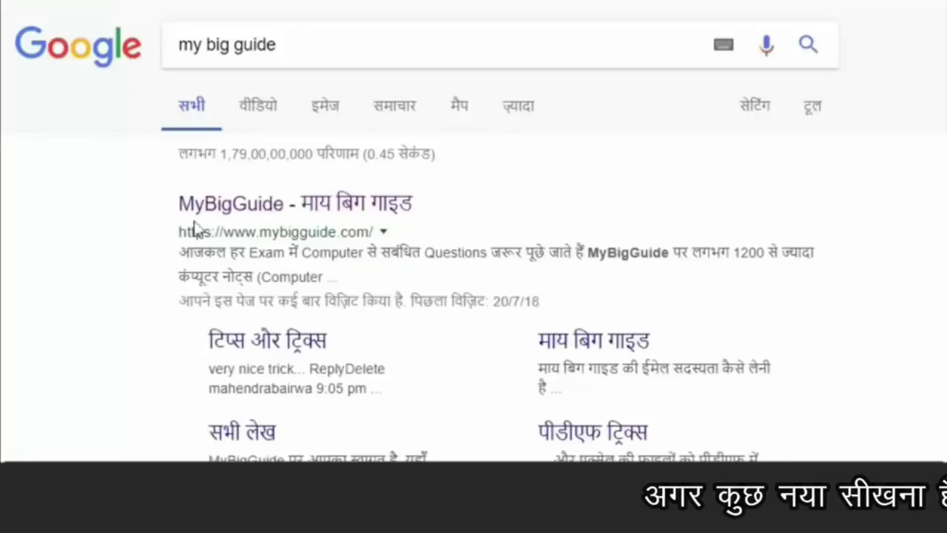
Open the MyBigGuide website from the search results and go to its Computer Notes In Hindi page
{"action": "left_click", "coordinate": [317, 219]}
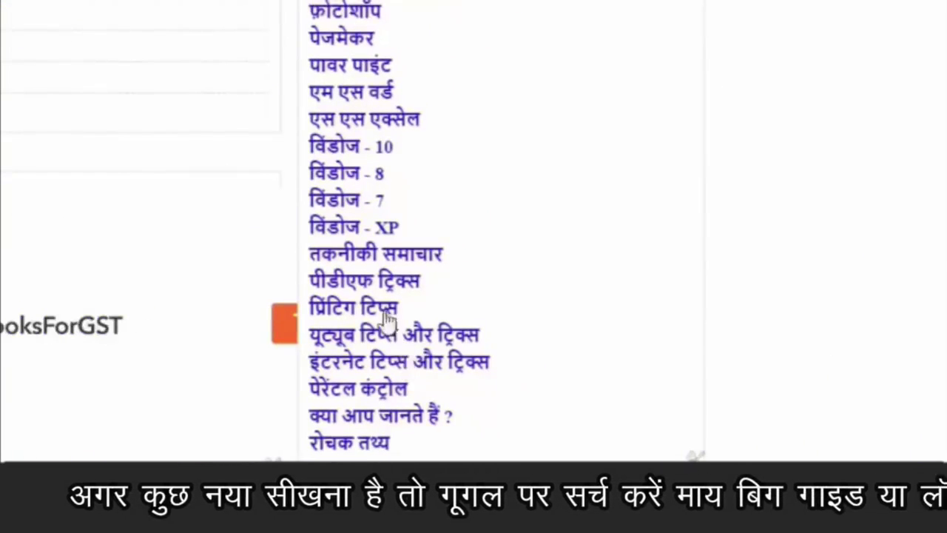
{"action": "scroll", "coordinate": [410, 301], "scroll_direction": "down", "scroll_amount": 5}
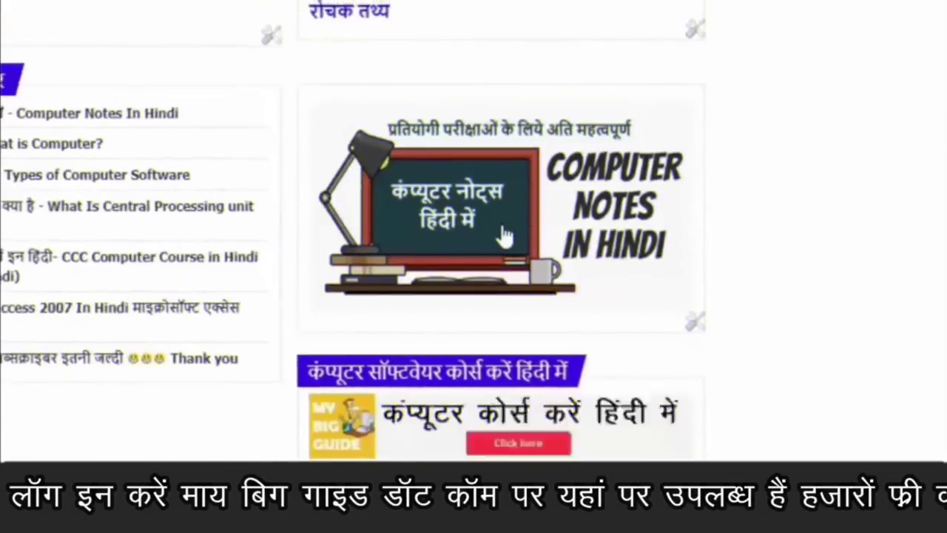
{"action": "left_click", "coordinate": [506, 237]}
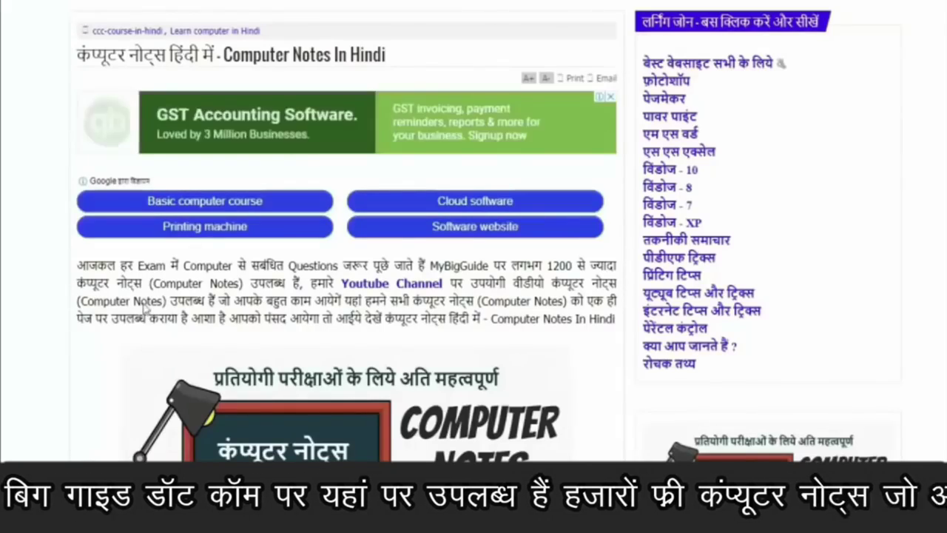
Look through the topic lists and article links of the Hindi computer notes on the MyBigGuide website
{"action": "scroll", "coordinate": [522, 279], "scroll_direction": "down", "scroll_amount": 10}
{"action": "scroll", "coordinate": [522, 279], "scroll_direction": "up", "scroll_amount": 5}
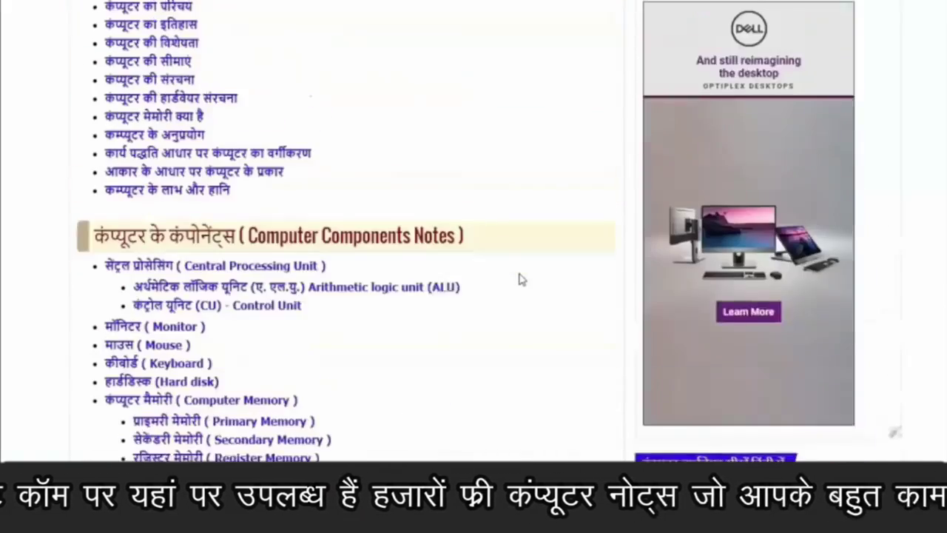
{"action": "scroll", "coordinate": [521, 275], "scroll_direction": "down", "scroll_amount": 15}
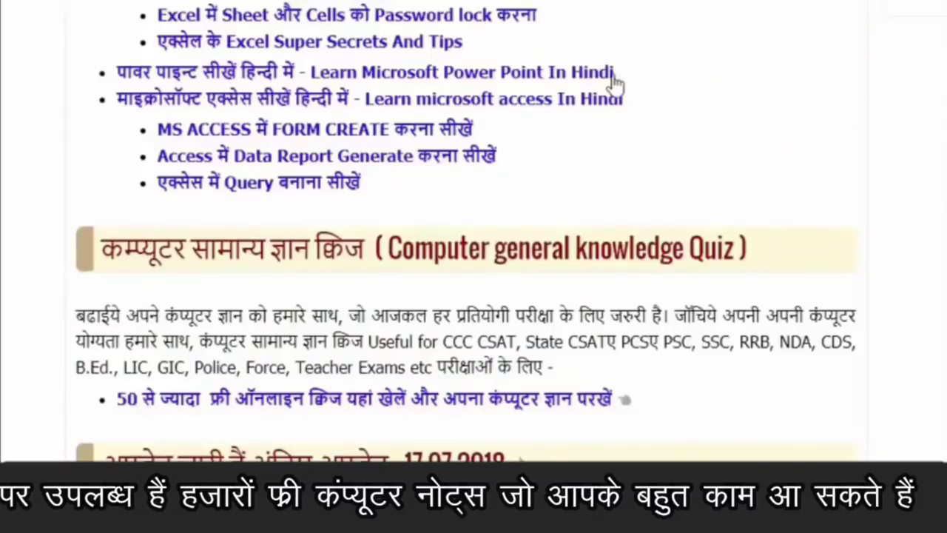
{"action": "scroll", "coordinate": [614, 81], "scroll_direction": "down", "scroll_amount": 5}
{"action": "scroll", "coordinate": [614, 84], "scroll_direction": "up", "scroll_amount": 4}
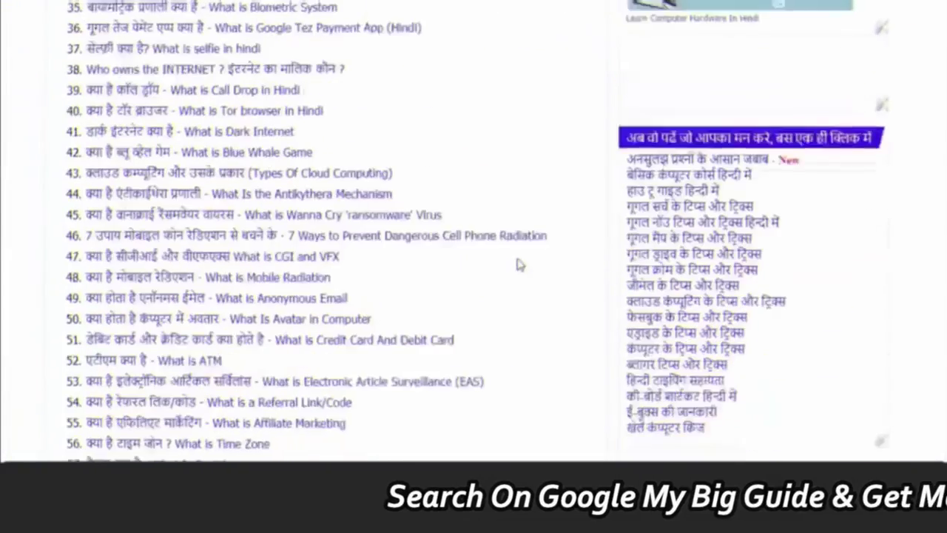
{"action": "scroll", "coordinate": [518, 265], "scroll_direction": "down", "scroll_amount": 1}
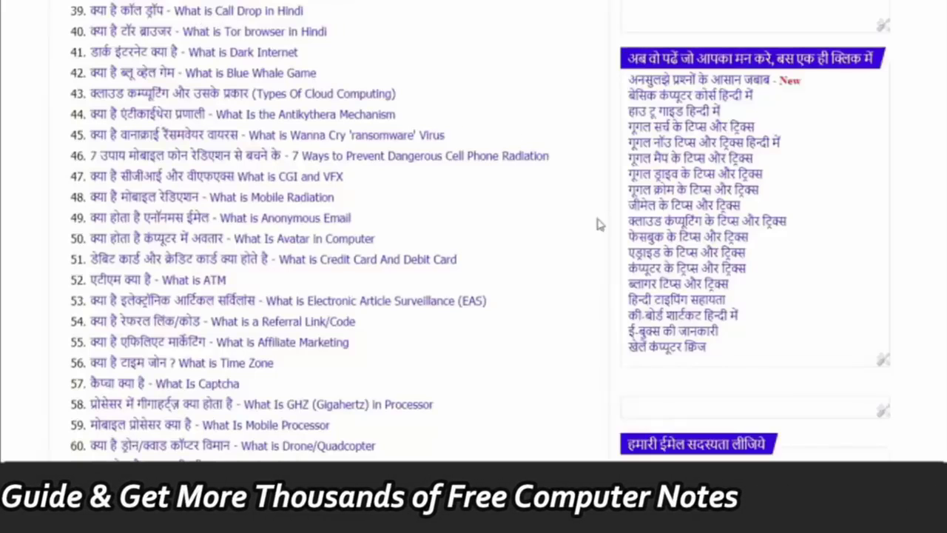
{"action": "scroll", "coordinate": [418, 410], "scroll_direction": "down", "scroll_amount": 5}
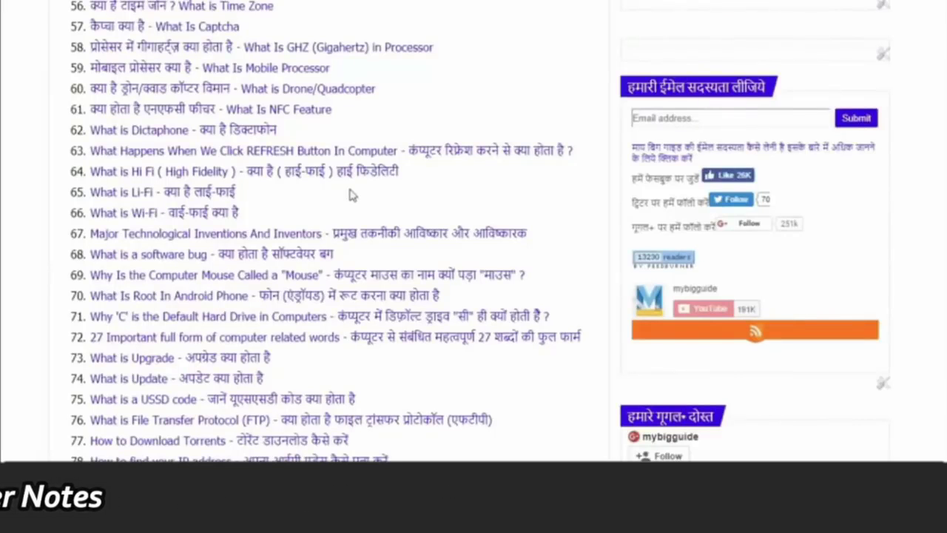
{"action": "scroll", "coordinate": [382, 229], "scroll_direction": "down", "scroll_amount": 3}
{"action": "scroll", "coordinate": [459, 326], "scroll_direction": "down", "scroll_amount": 13}
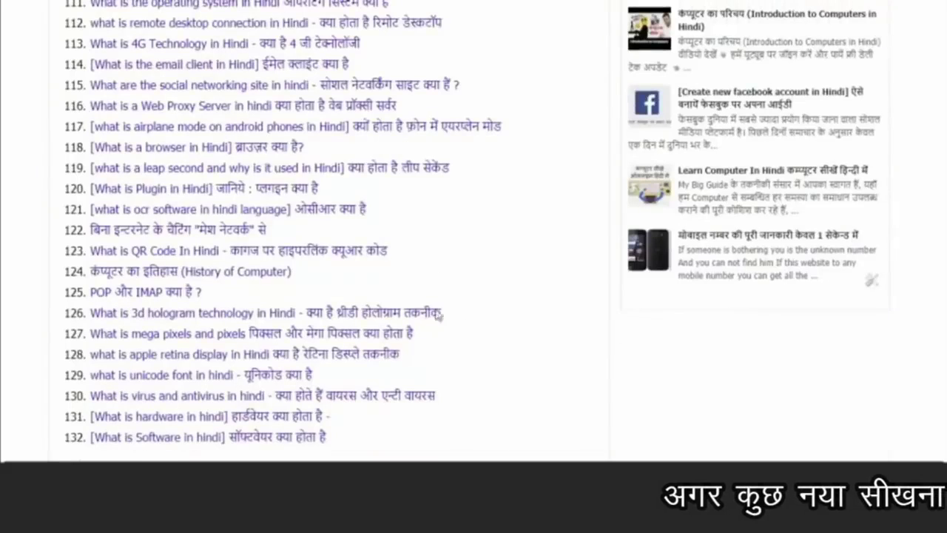
{"action": "scroll", "coordinate": [495, 364], "scroll_direction": "up", "scroll_amount": 5}
{"action": "scroll", "coordinate": [498, 364], "scroll_direction": "up", "scroll_amount": 20}
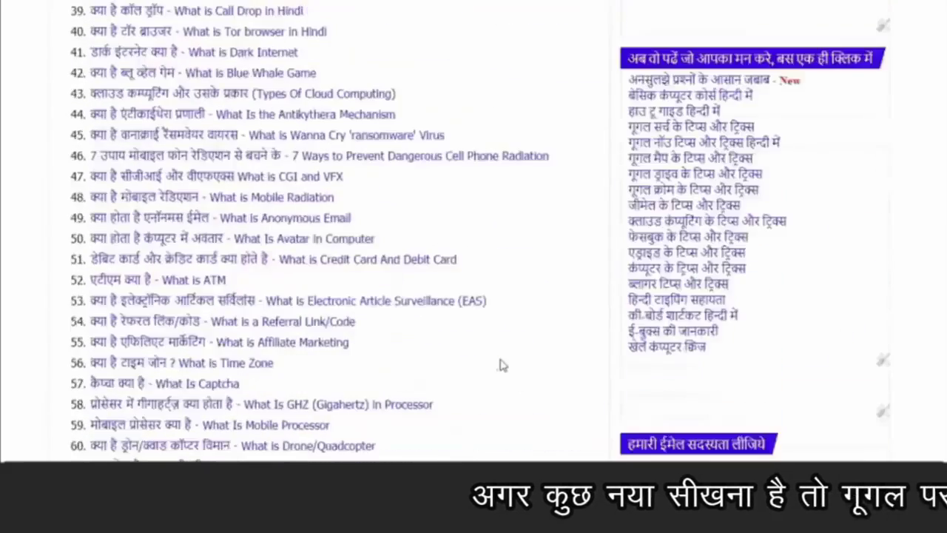